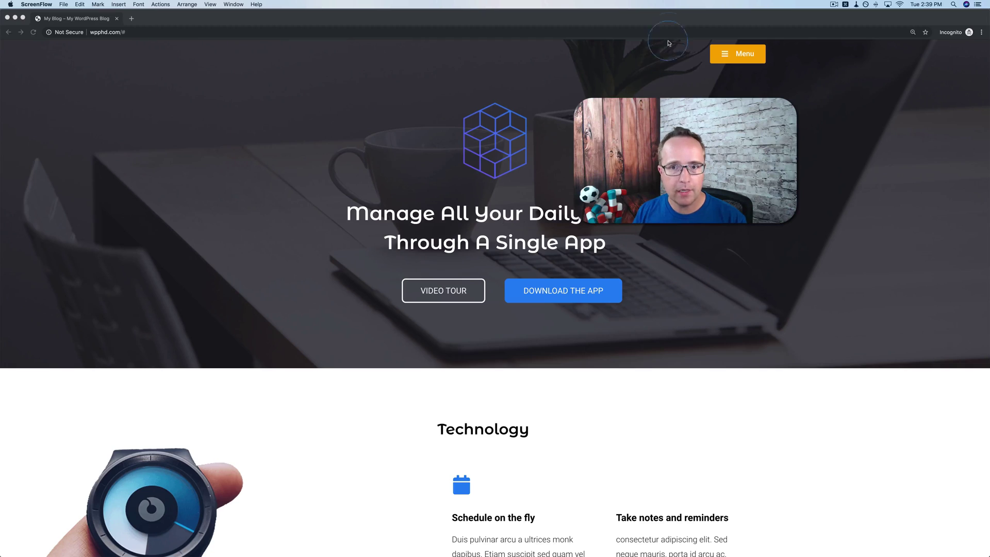
Open the orange Menu popup on the home page, close it with X, then reopen it
click(679, 92)
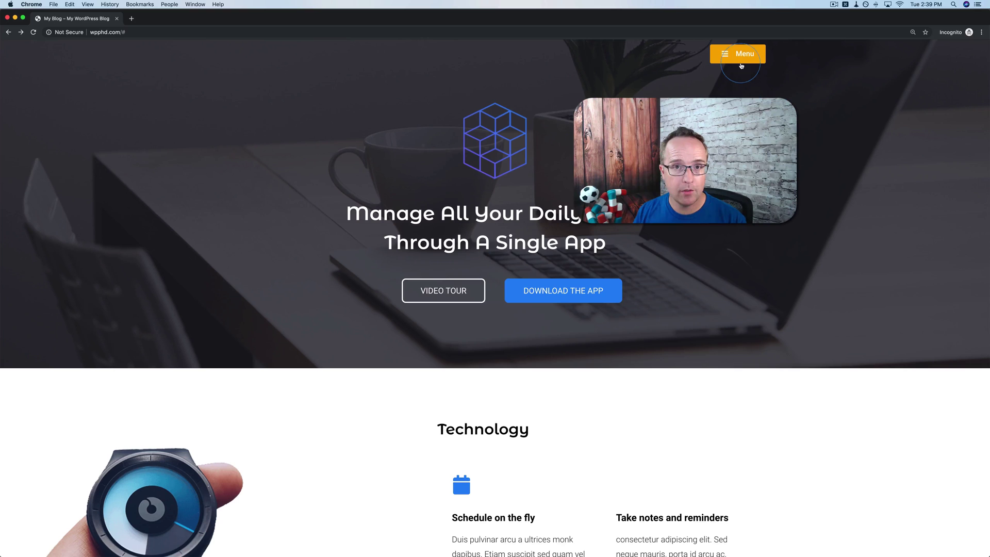
click(741, 62)
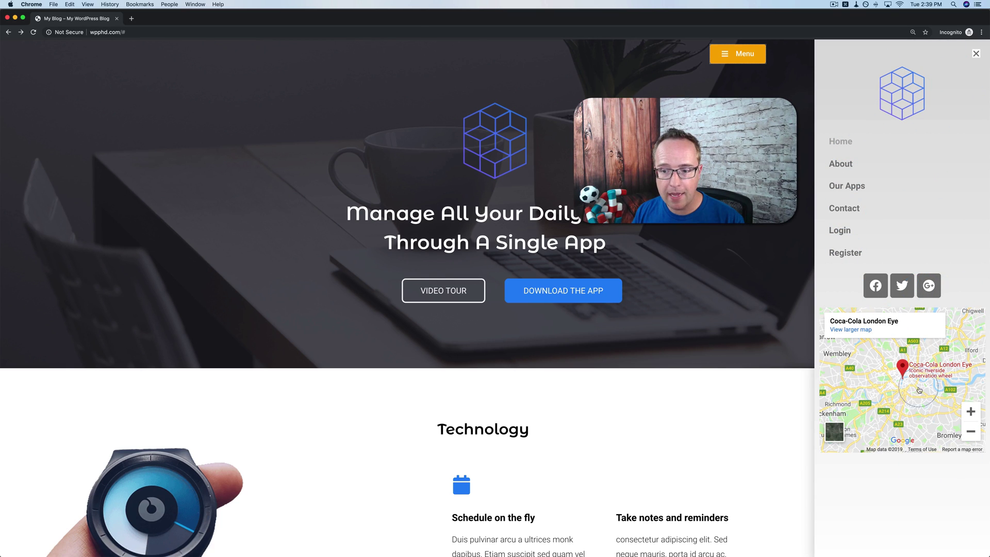
click(976, 55)
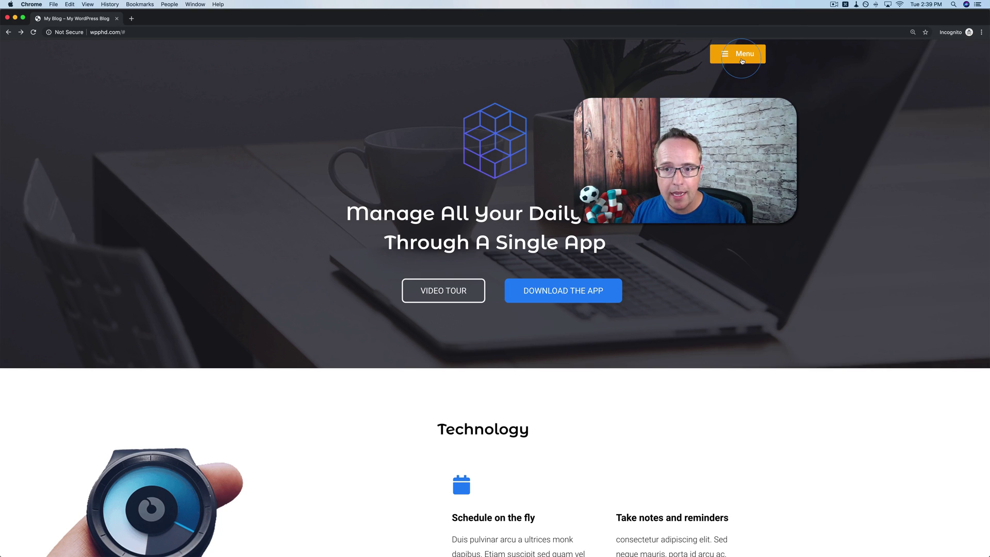
click(741, 61)
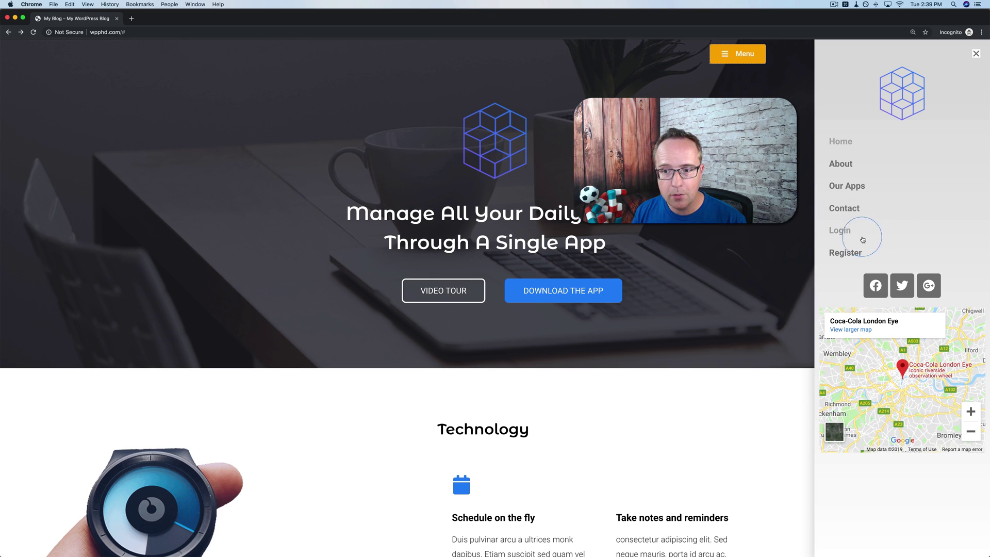
Follow the popup's Login and Register links, returning to the home page after each
click(841, 232)
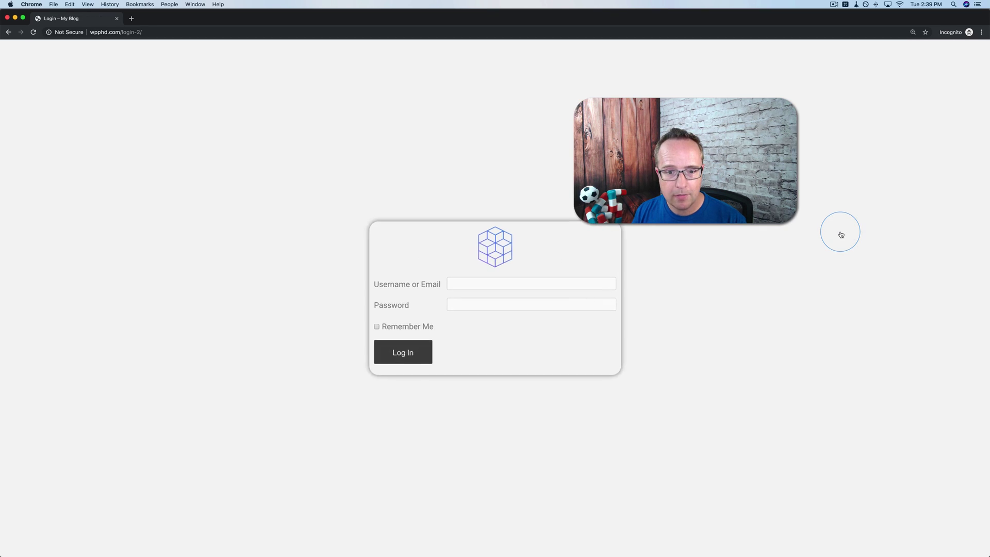
click(8, 32)
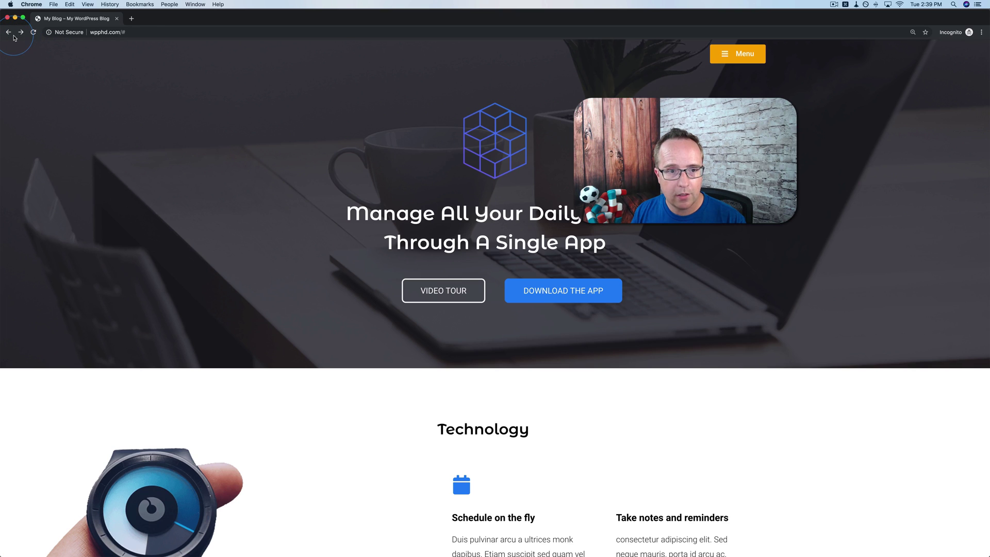
click(739, 47)
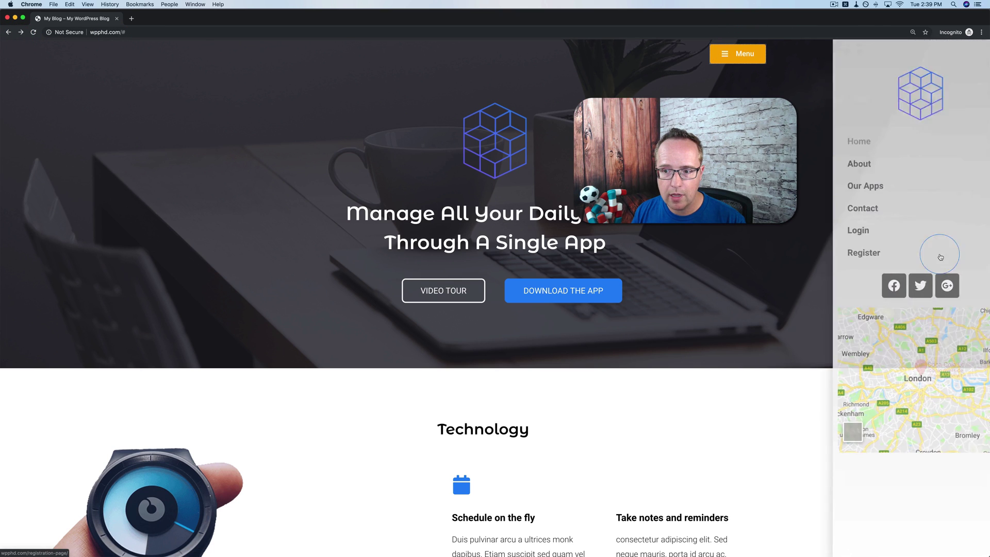
click(844, 254)
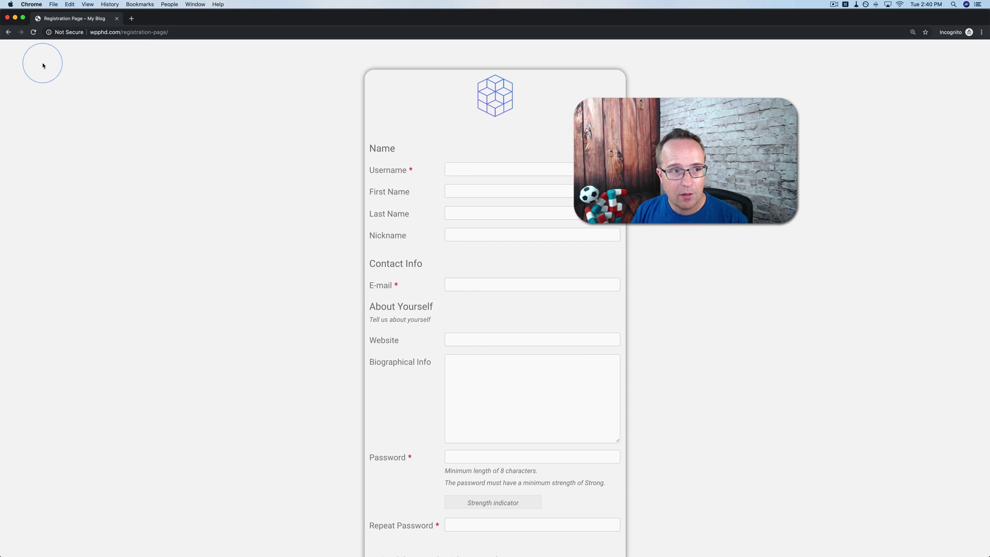
click(9, 33)
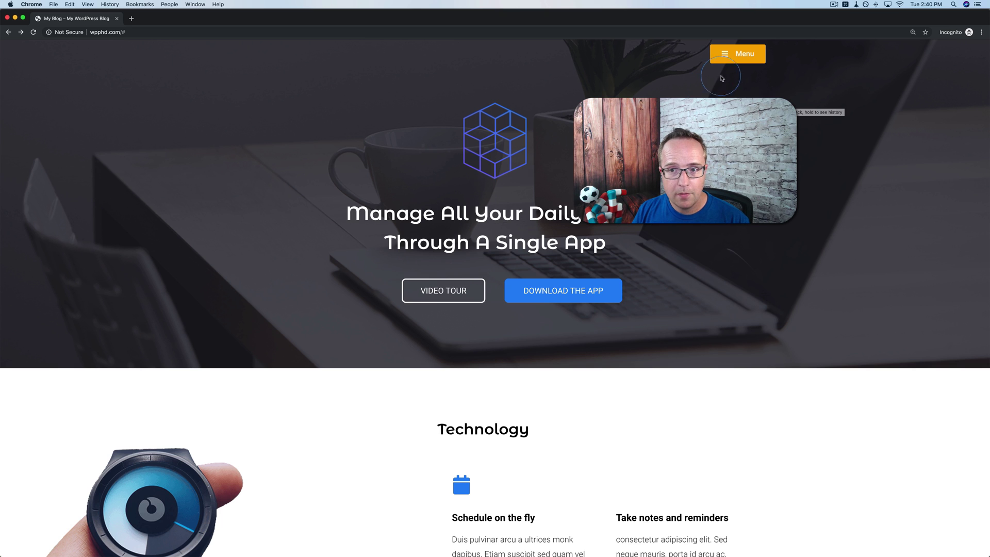
Open the off-canvas Menu popup from the home page header once more
click(722, 54)
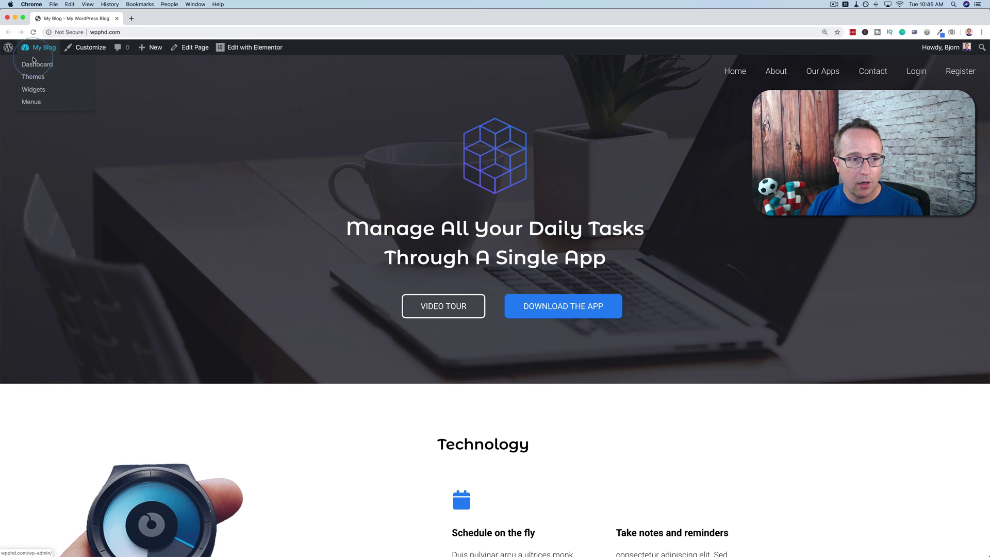
Open the Main Navigation header template from Theme Builder in the Elementor editor
click(30, 63)
mouse_move(34, 216)
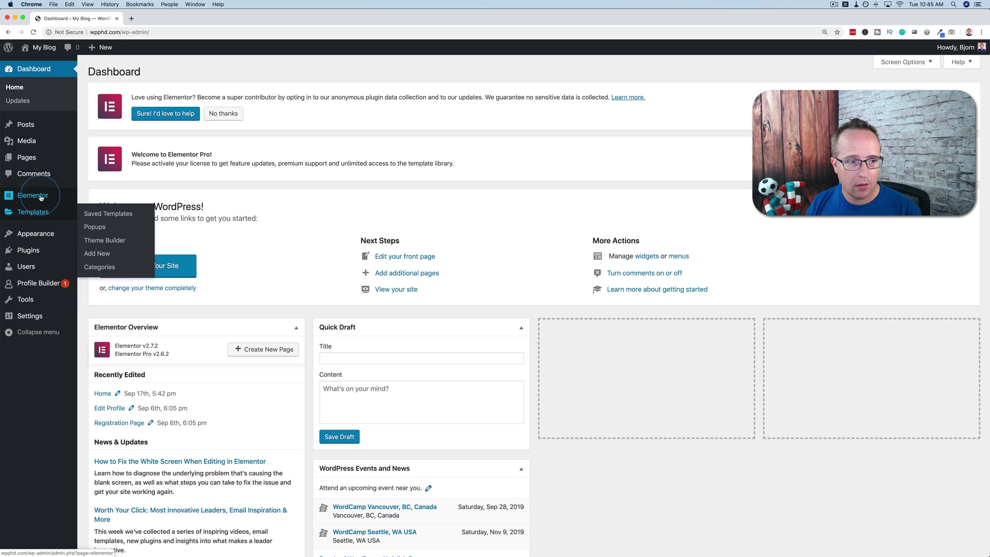
click(108, 241)
mouse_move(134, 298)
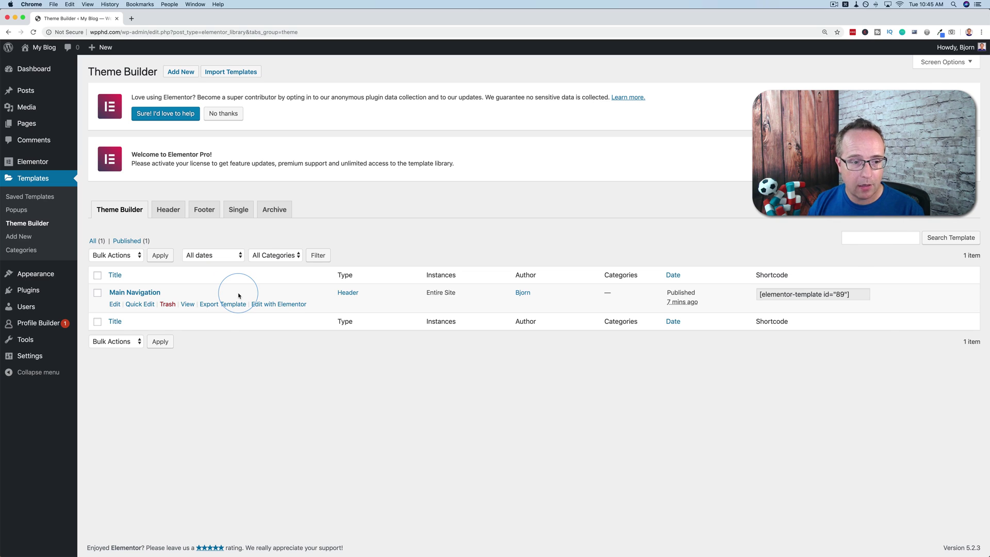
click(287, 305)
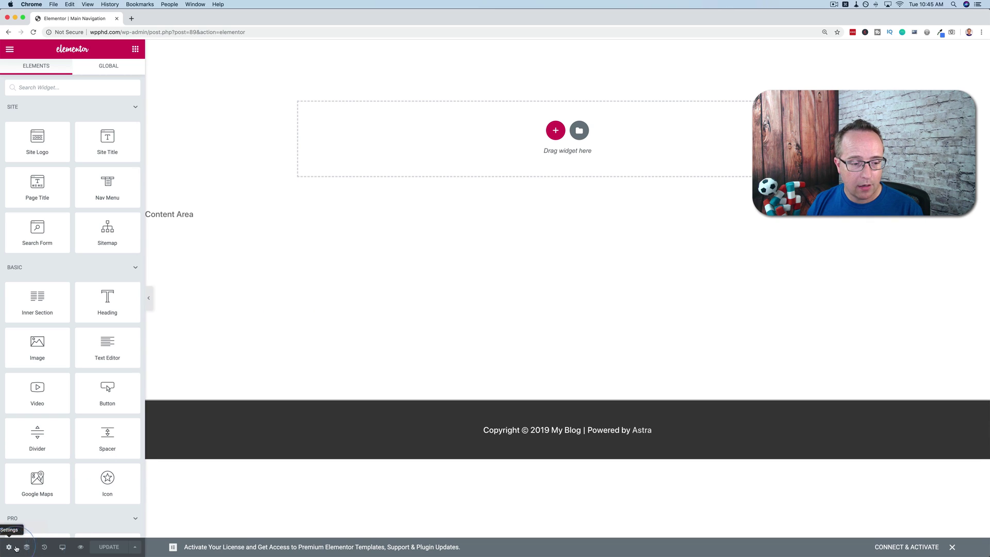
Delete the template's Entire Site display condition and save the conditions
click(137, 549)
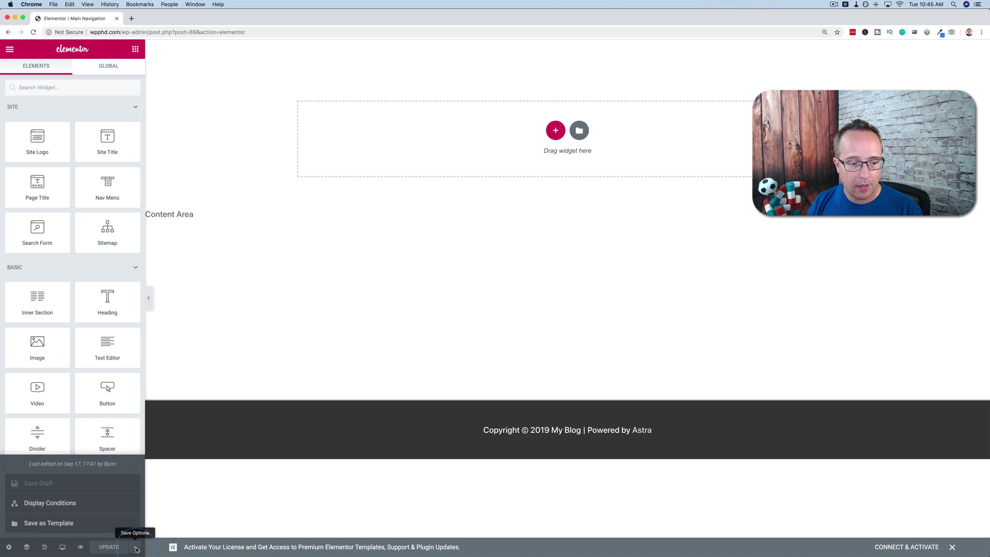
click(31, 507)
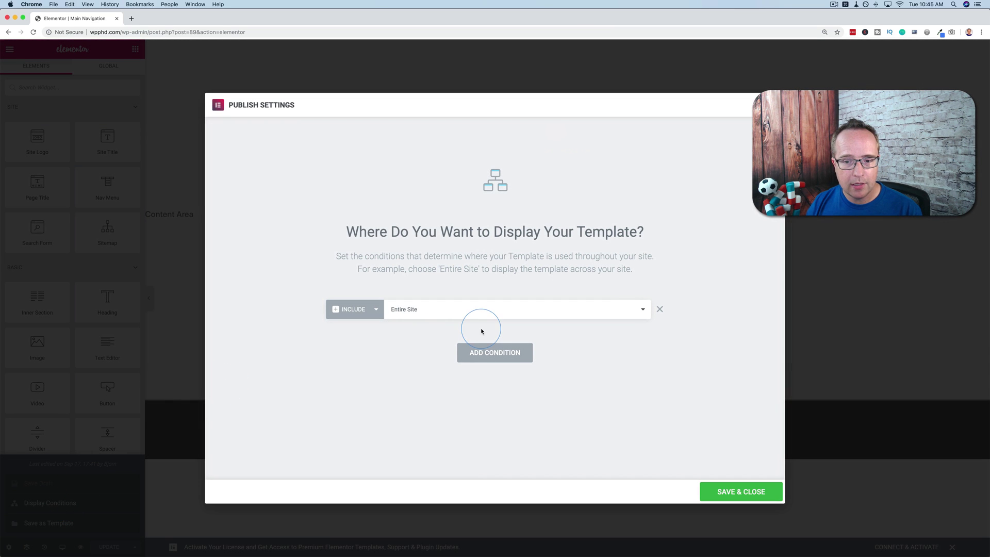
click(660, 309)
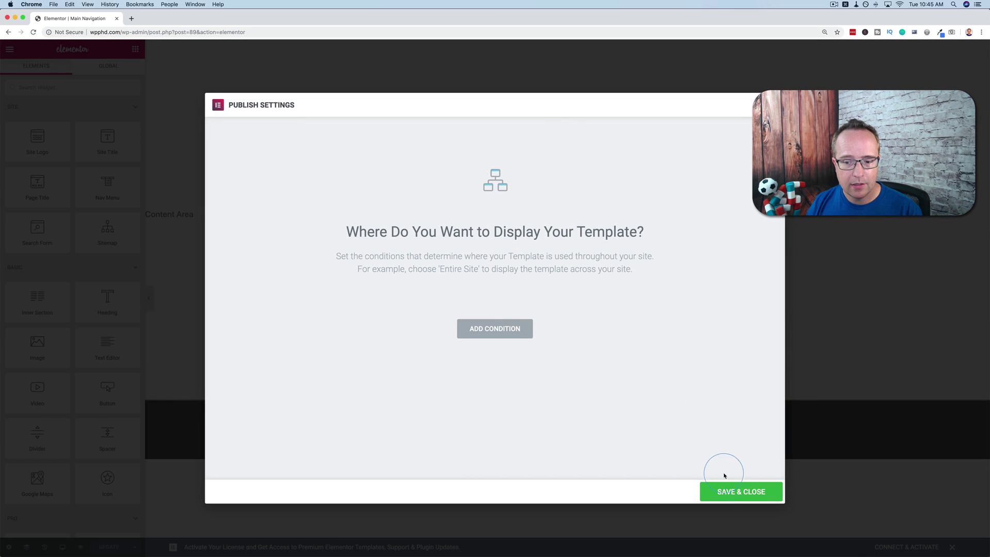
click(730, 490)
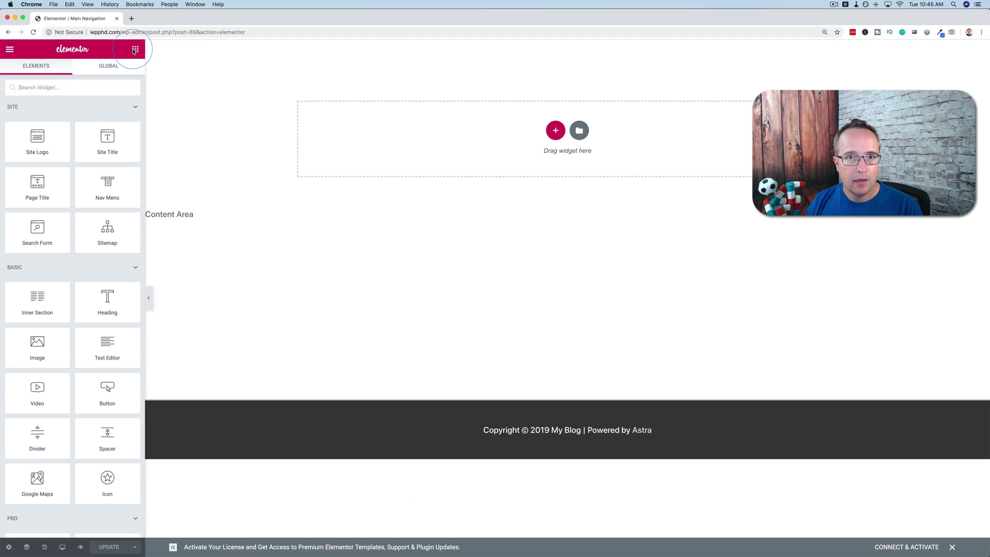
click(9, 49)
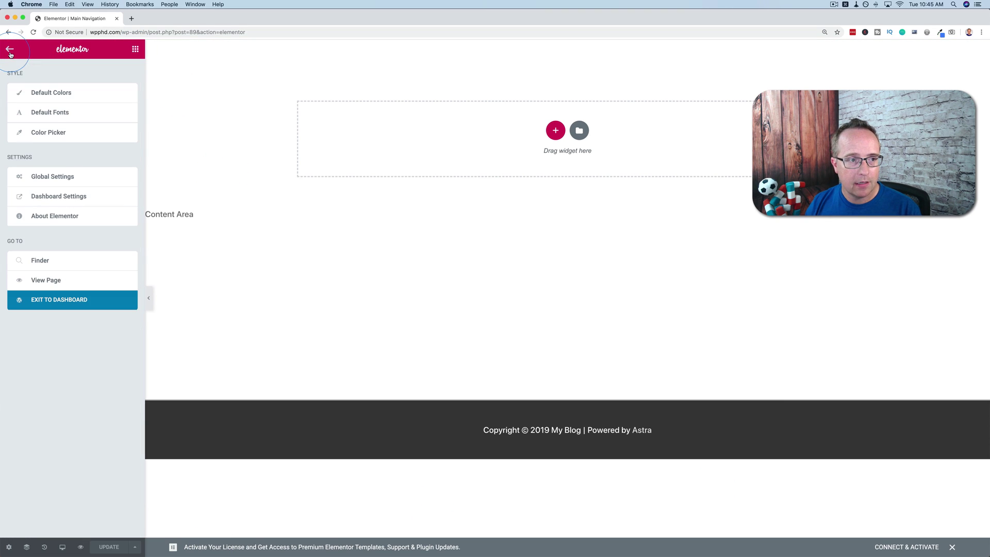
Exit to the dashboard, open the live site in a new tab, and return to the template tab
click(52, 309)
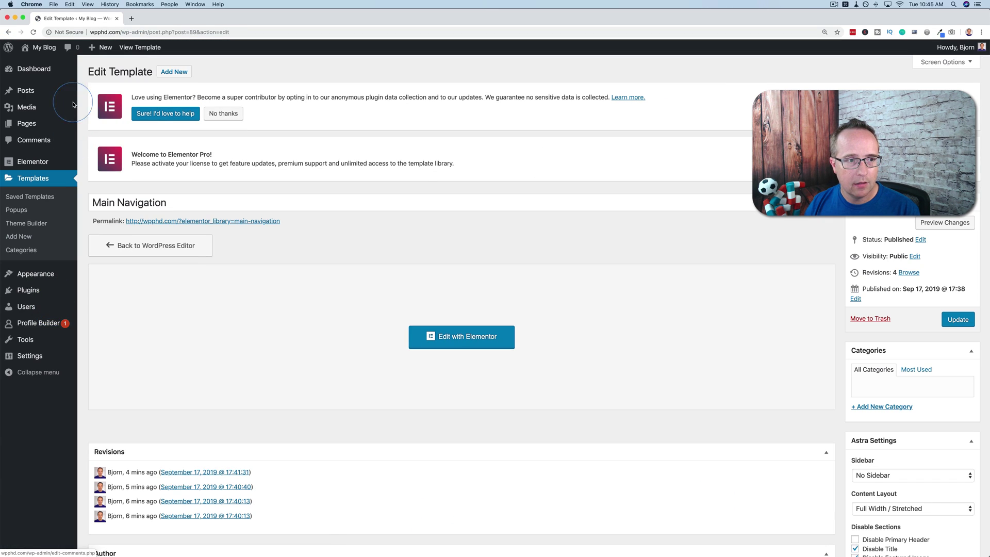
mouse_move(40, 48)
click(35, 65)
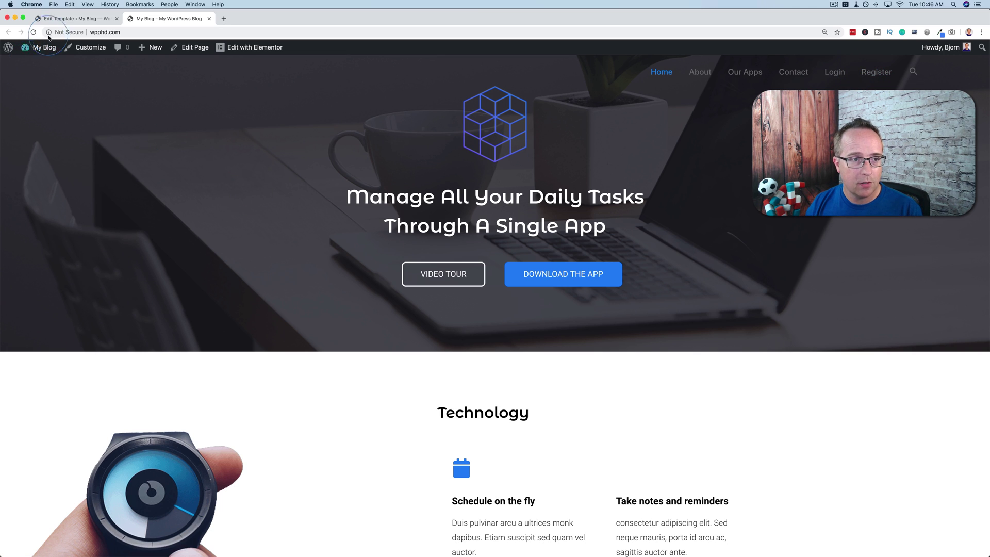
click(73, 18)
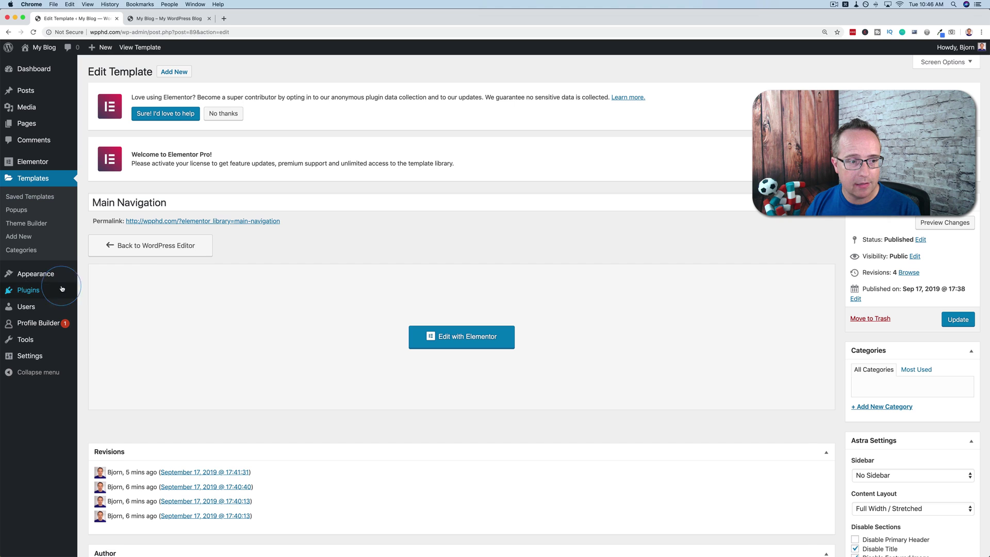
Disable Astra's primary header menu in the Customizer and reload the live site to check
mouse_move(52, 274)
click(91, 288)
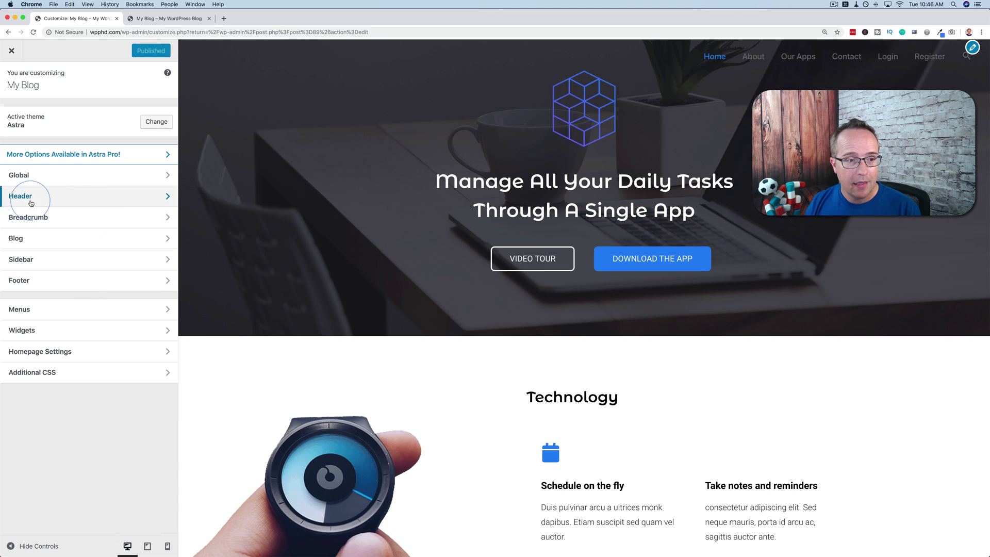
click(31, 203)
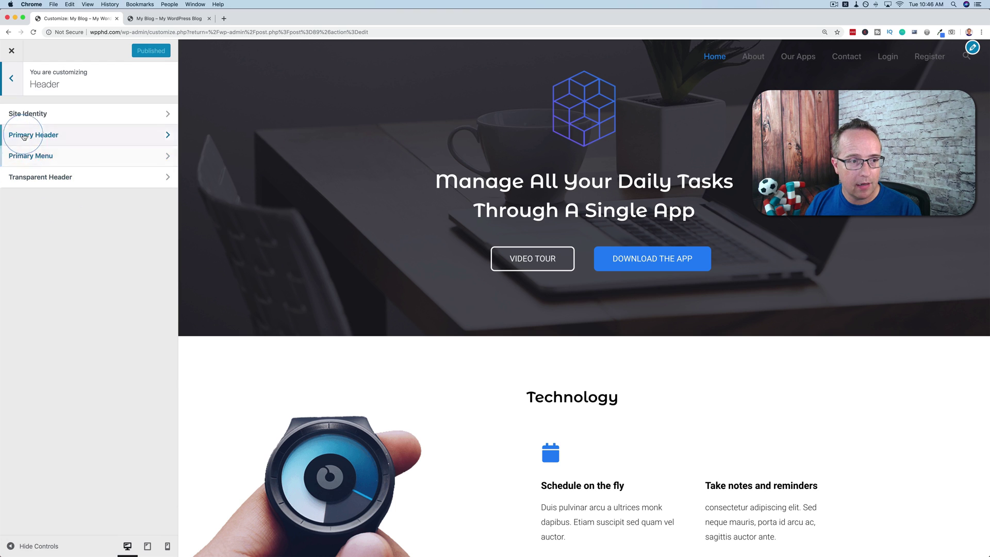
click(31, 156)
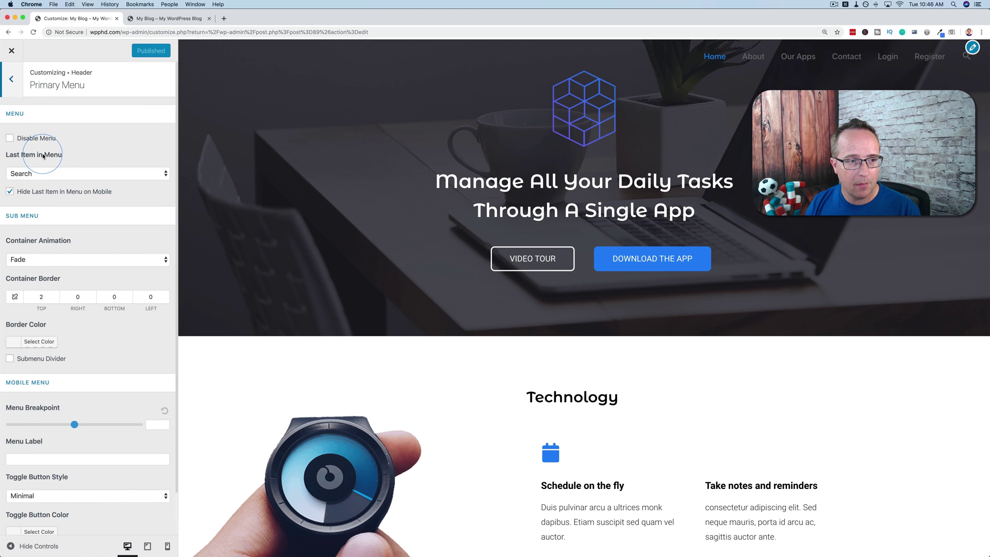
click(10, 138)
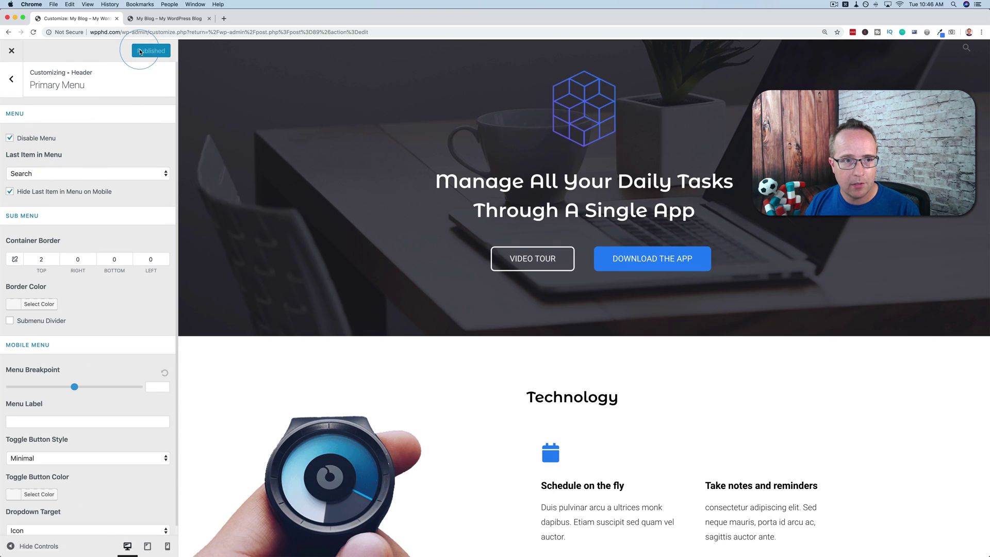
click(162, 19)
key(super+r)
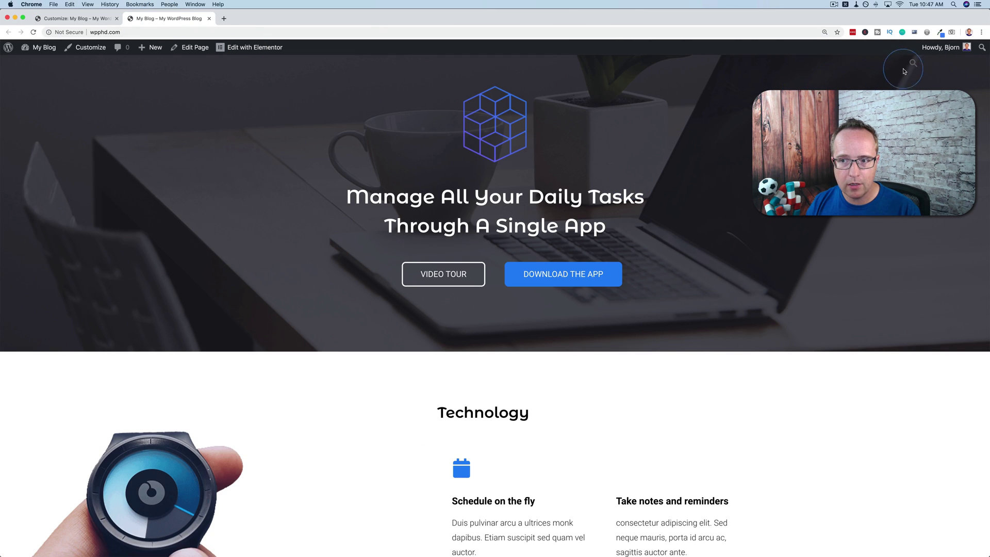
click(98, 24)
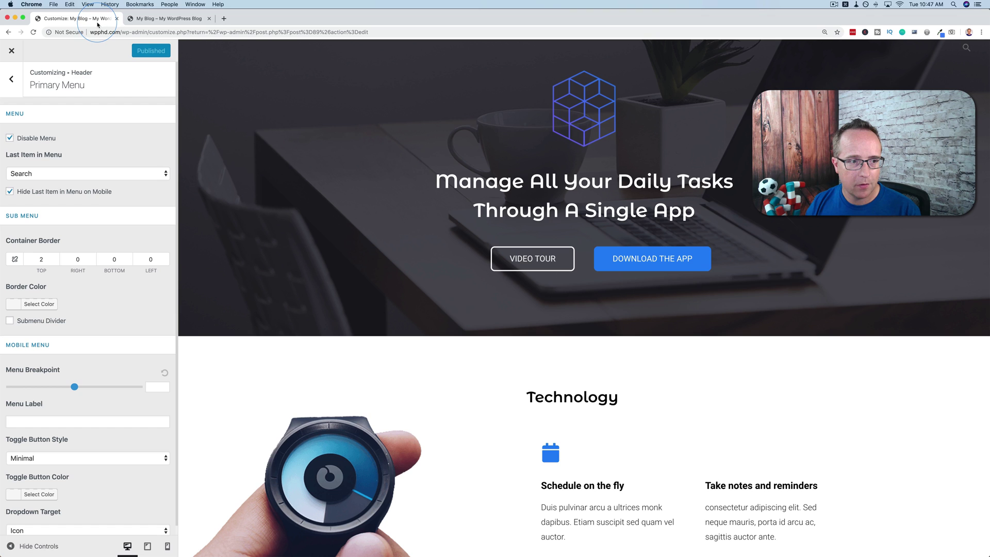
Set the menu's last item to None, publish the changes, and review the live site
click(109, 175)
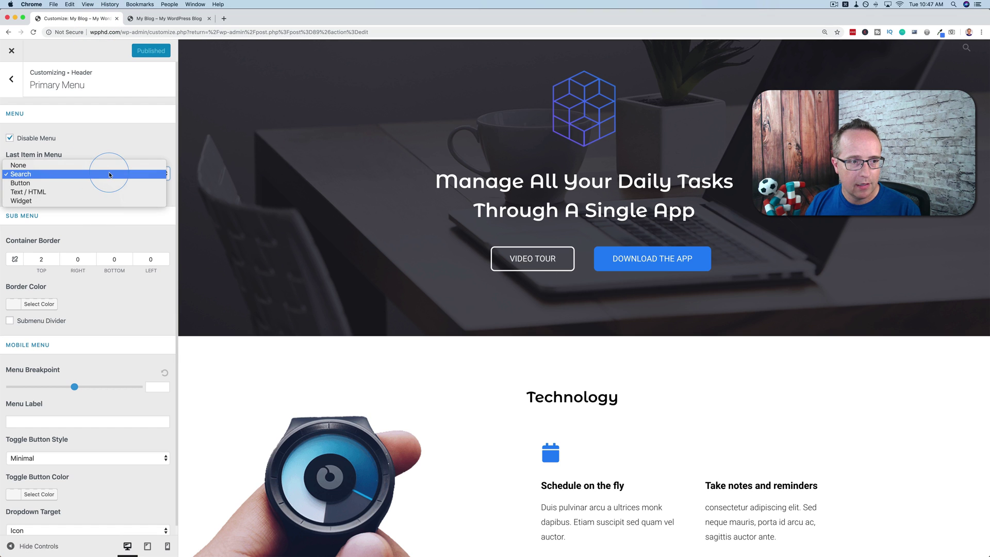
click(72, 165)
click(140, 51)
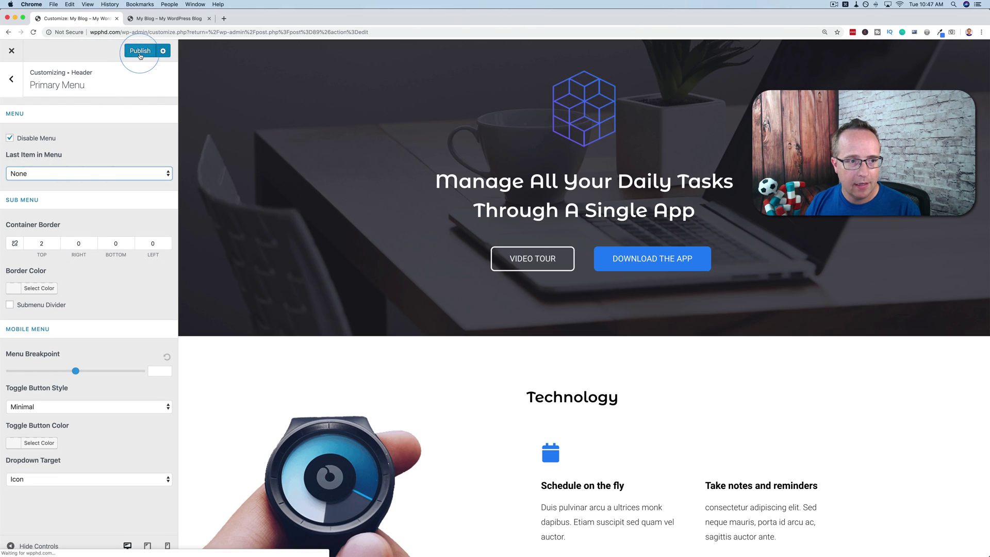
click(140, 52)
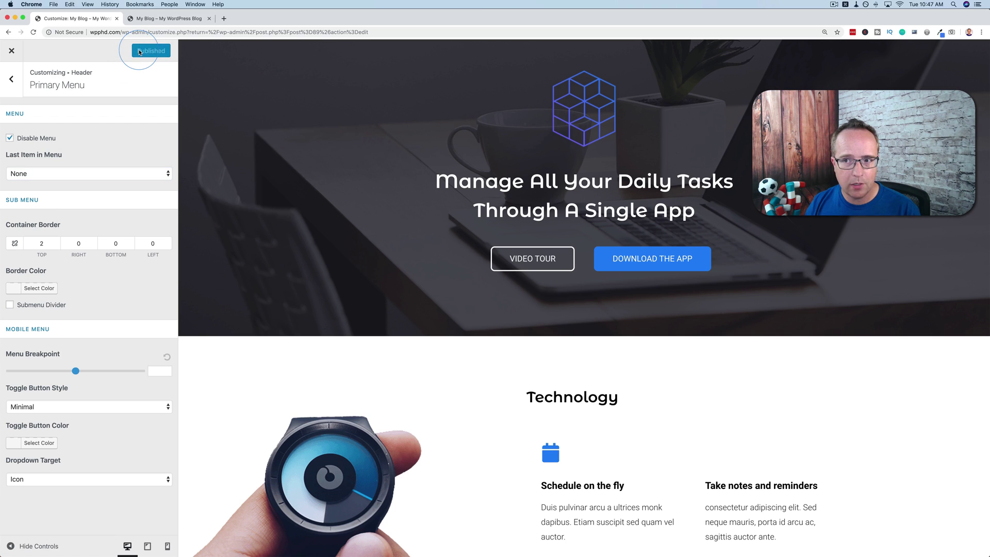
click(162, 19)
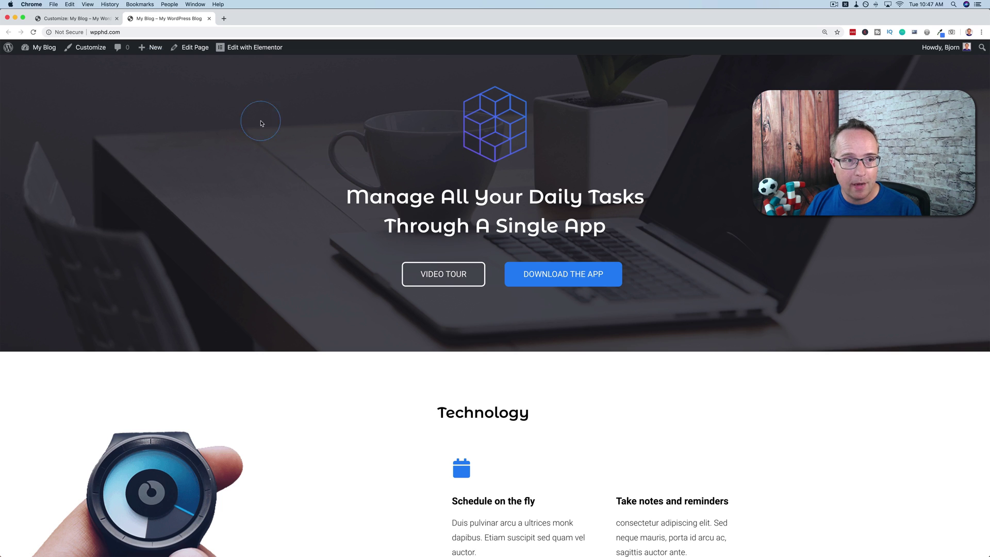
click(77, 18)
Decline Elementor's data-collection notice, activate the Pro licence, and reopen the Theme Builder list
click(16, 49)
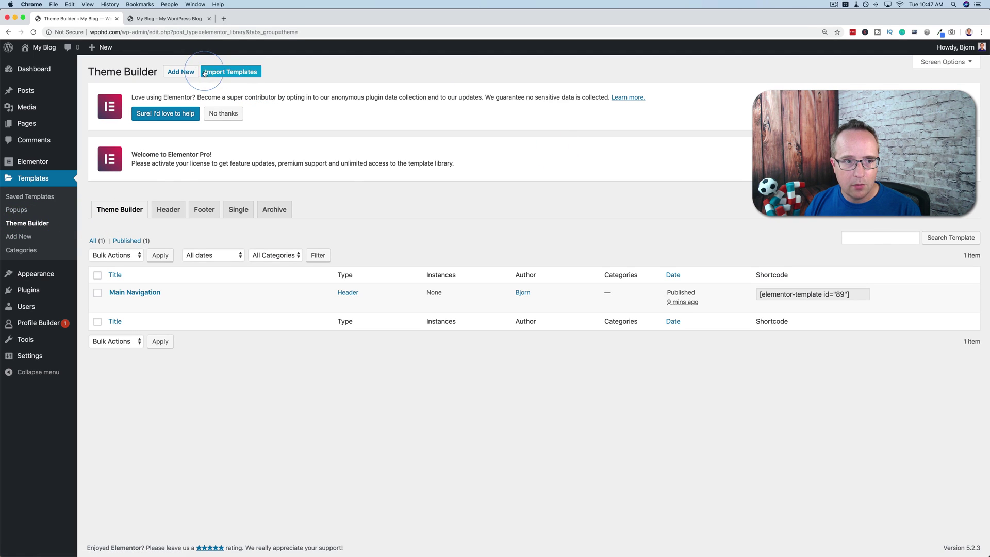
click(223, 114)
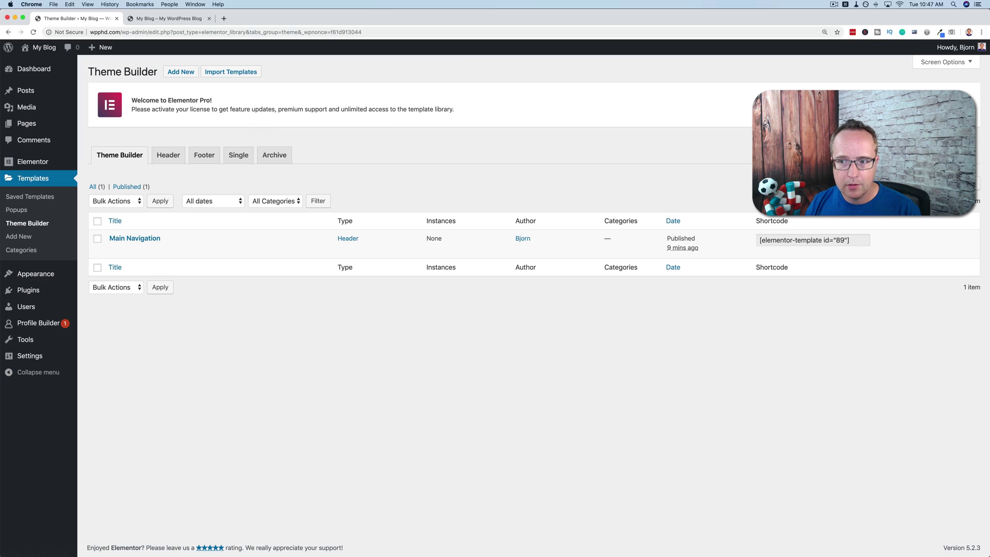
click(928, 99)
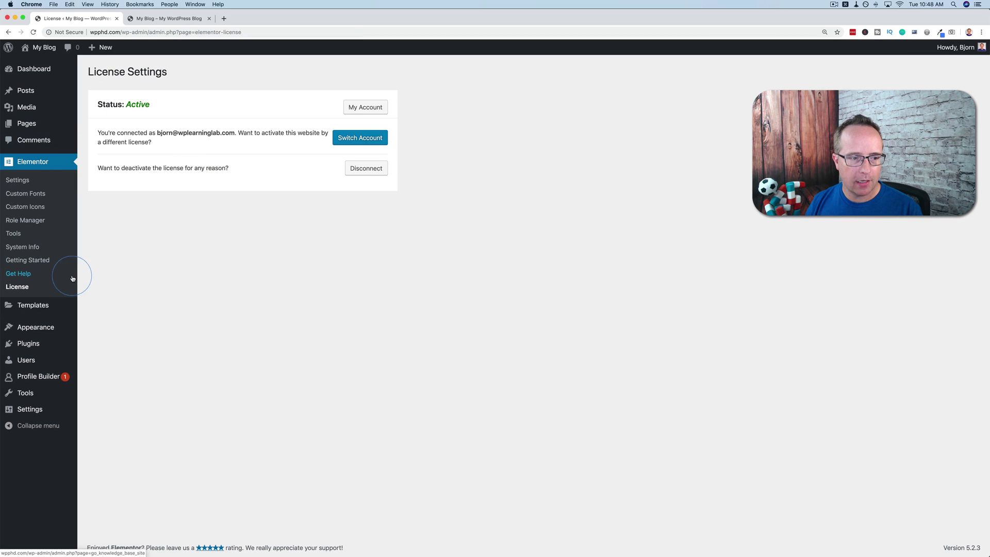
mouse_move(31, 309)
click(105, 333)
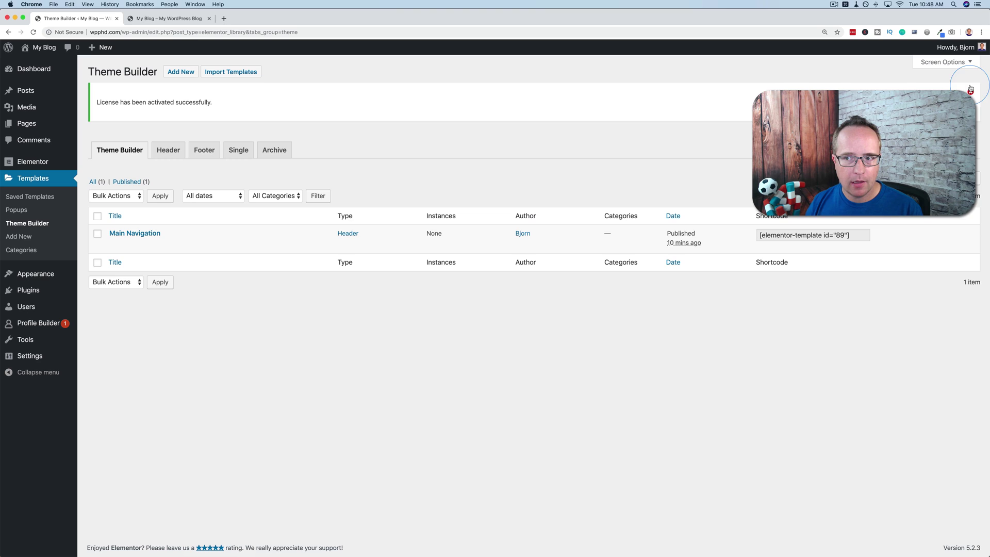
Add a new Header-type template named 'Nav Button' and create it
click(181, 72)
click(521, 285)
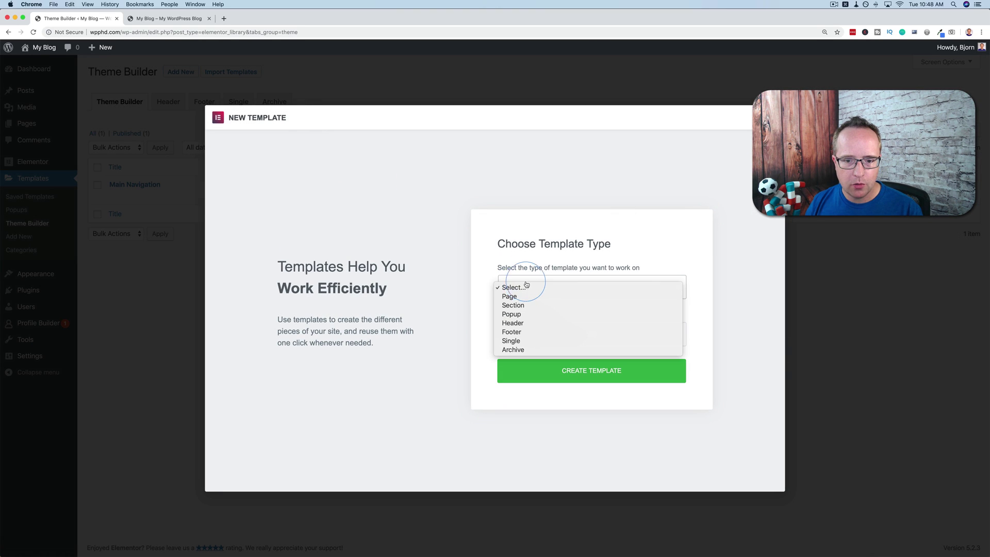
click(528, 326)
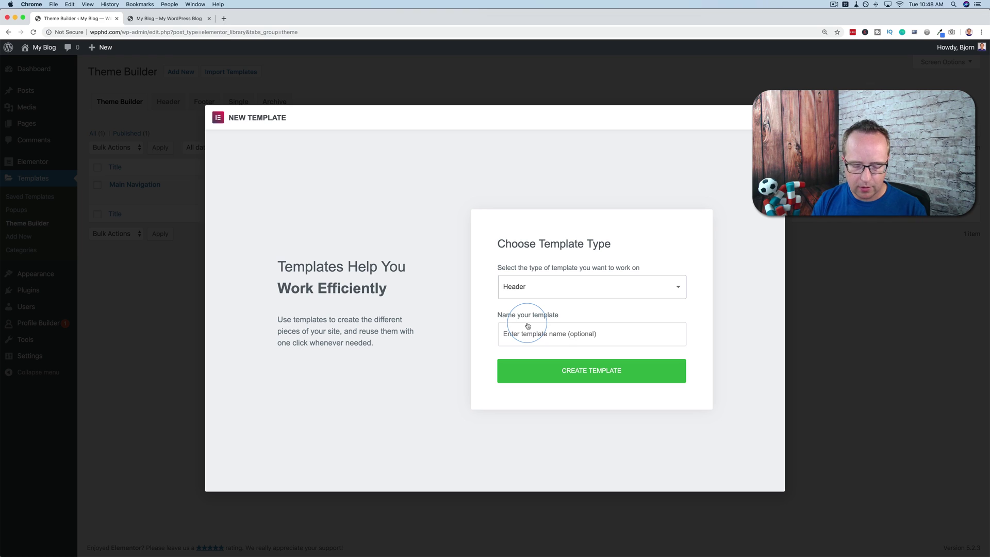
click(514, 333)
text(Navi)
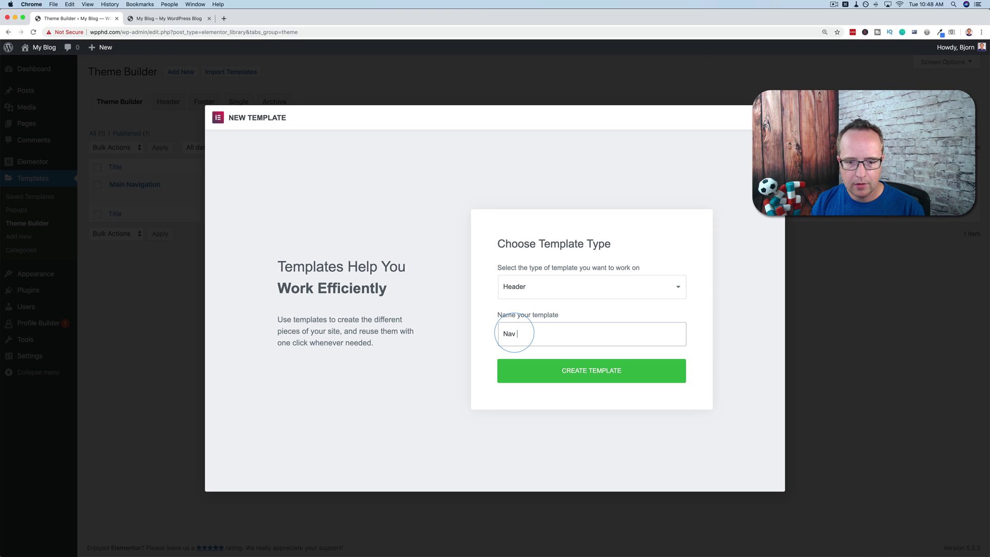
text( Button)
click(625, 372)
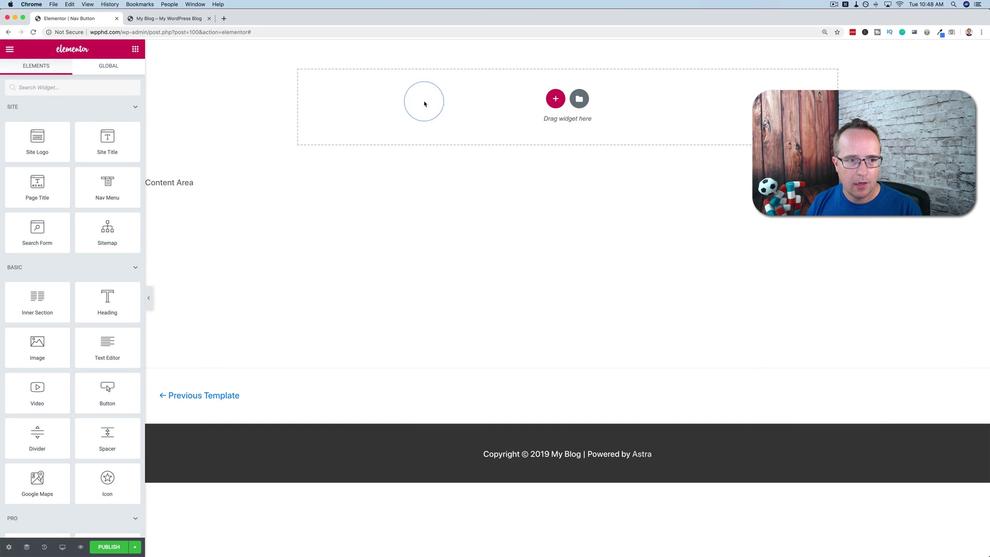
Add a Button widget to the empty header section and align it right
click(56, 88)
text(button)
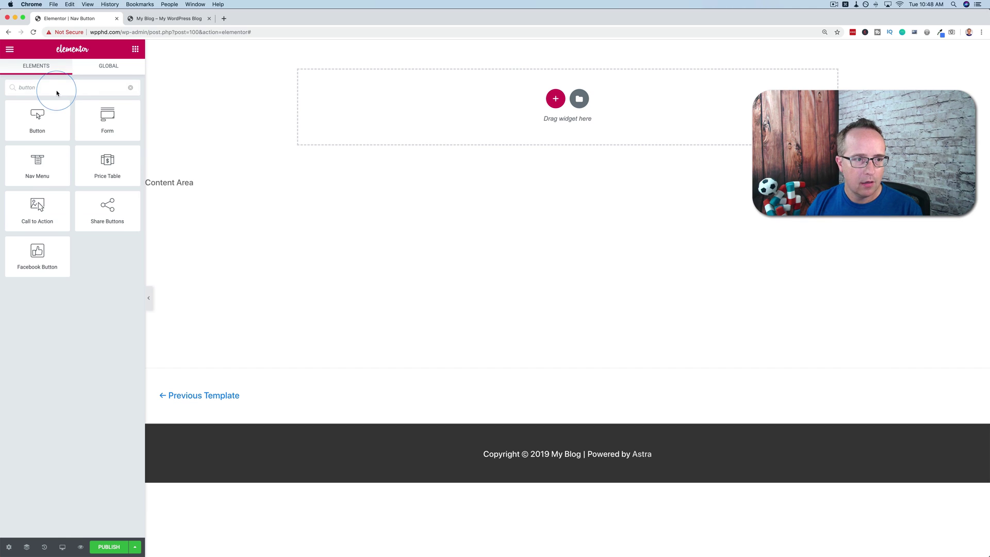
drag(37, 118, 477, 93)
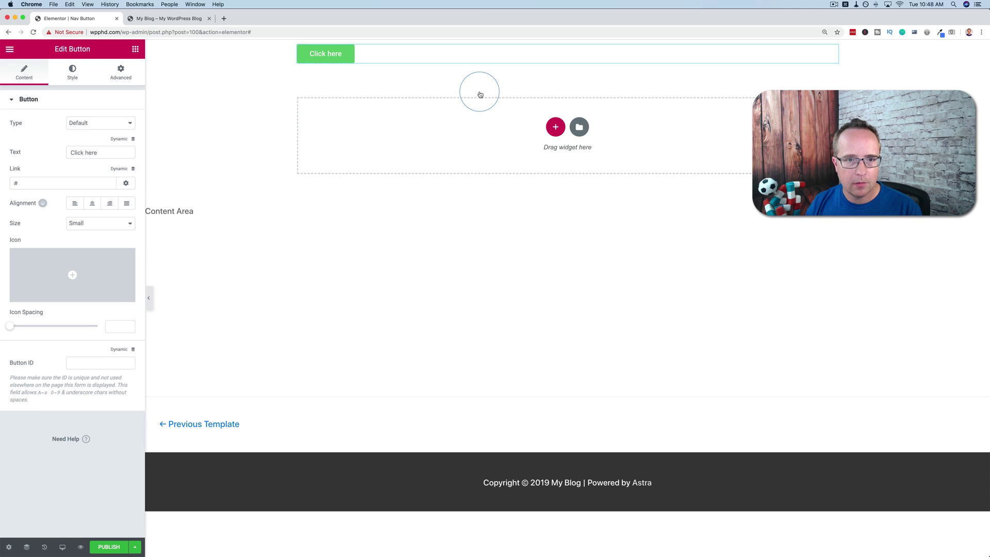
click(109, 203)
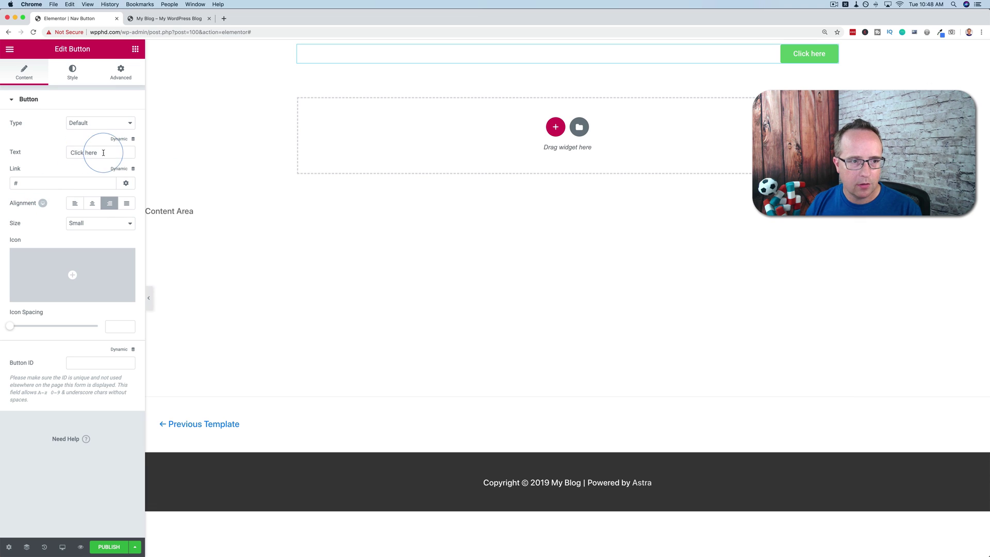
Label the button 'Menu' and set its size to Small
drag(98, 153, 42, 155)
text(Menu)
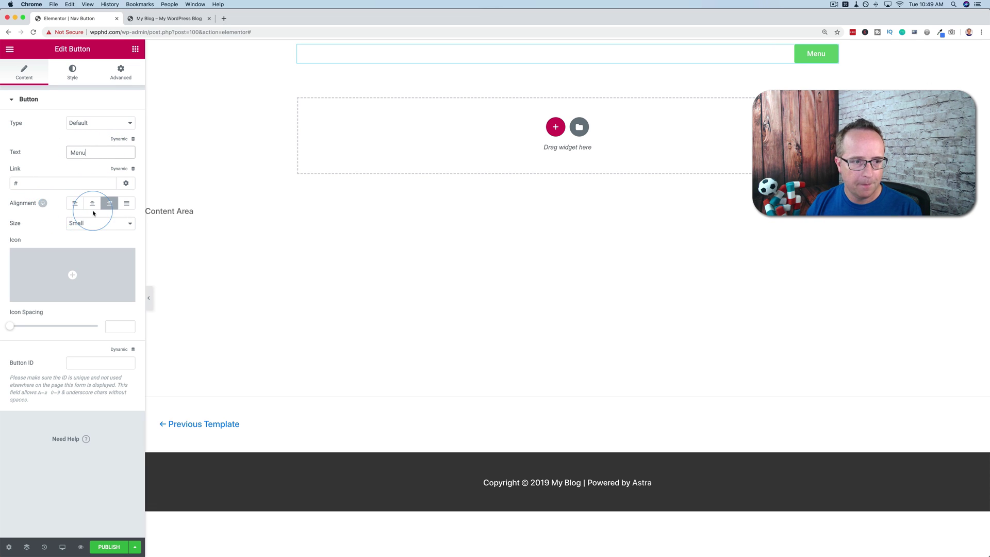
click(94, 223)
click(93, 231)
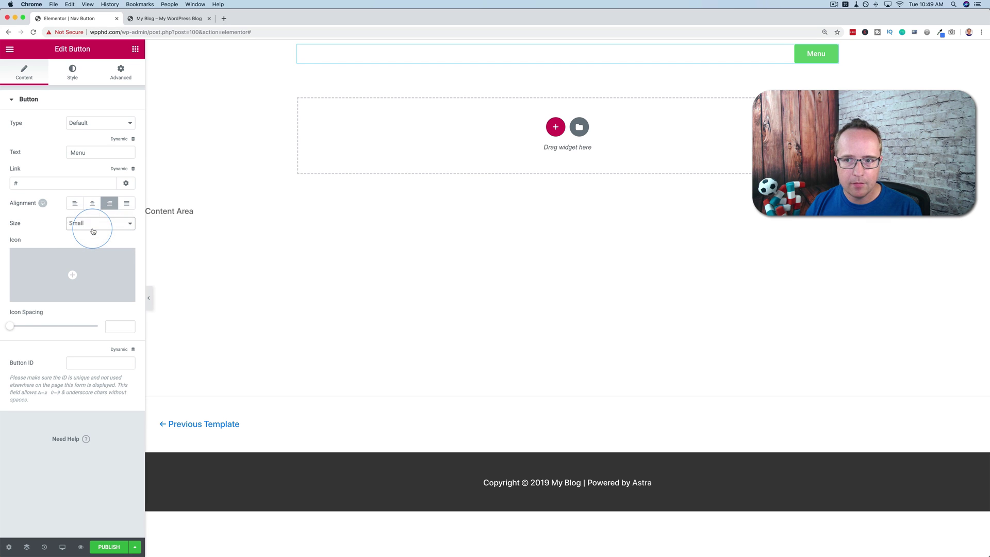
click(93, 225)
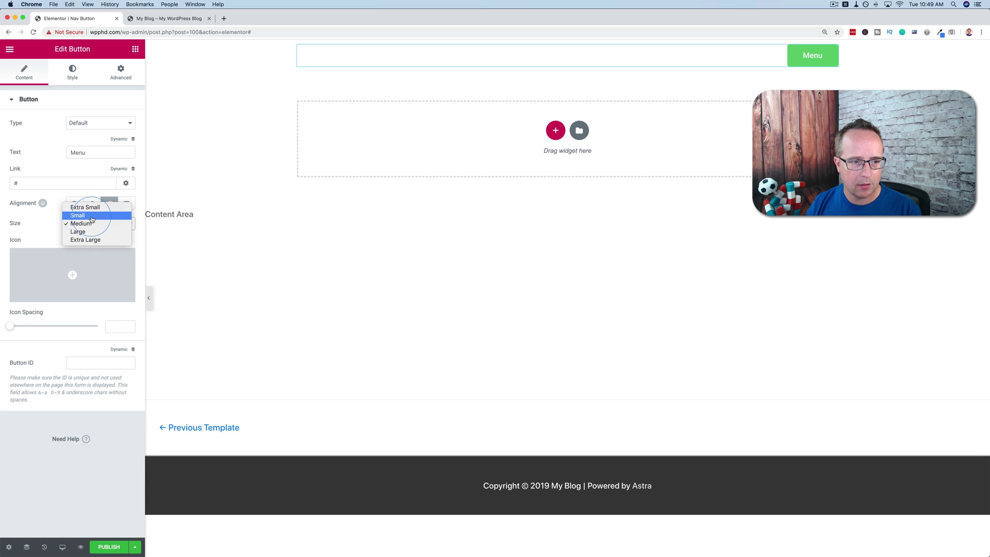
click(93, 214)
Search the button's icon library for a menu icon using 'thr', 'men' and 'hamb'
click(82, 278)
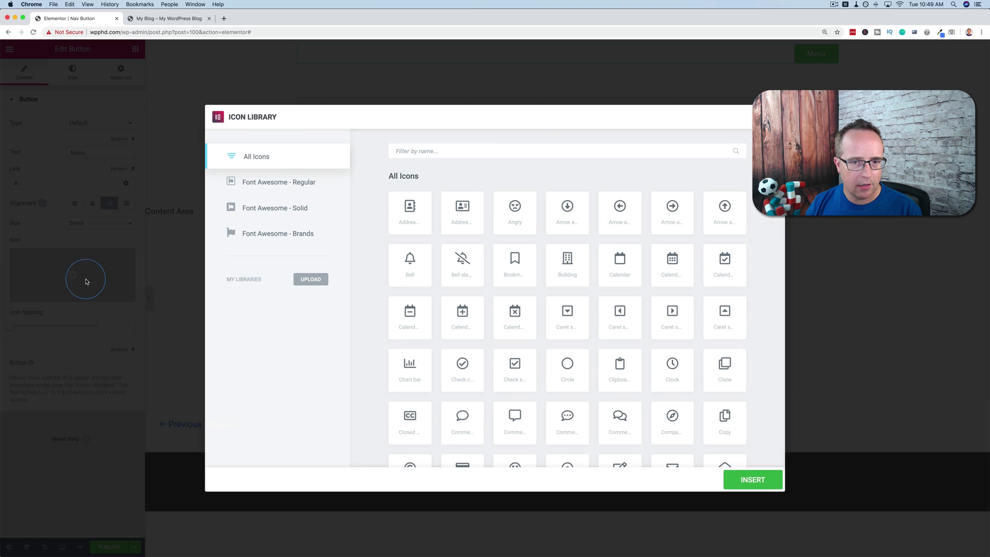
text(thr)
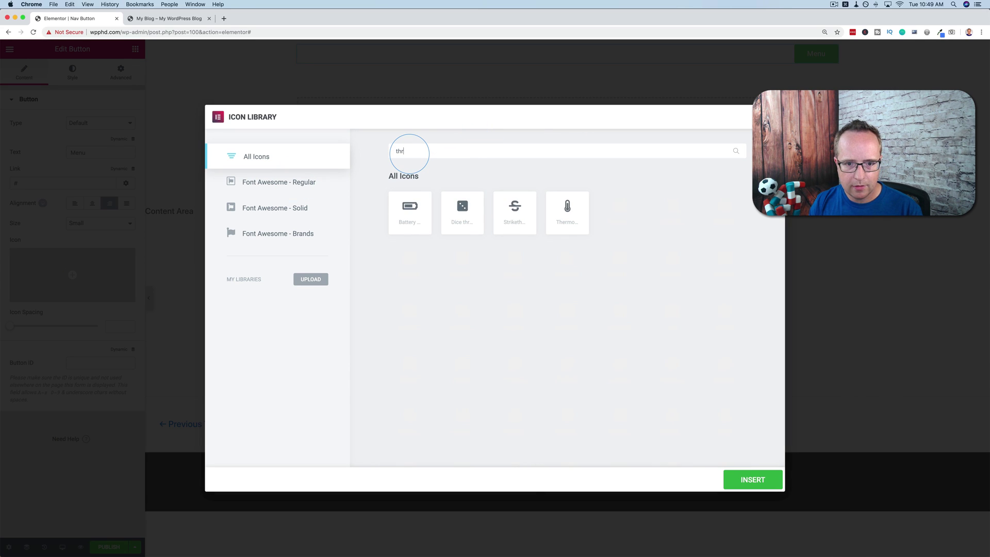
key(BackSpace)
key(BackSpace)
key(BackSpace)
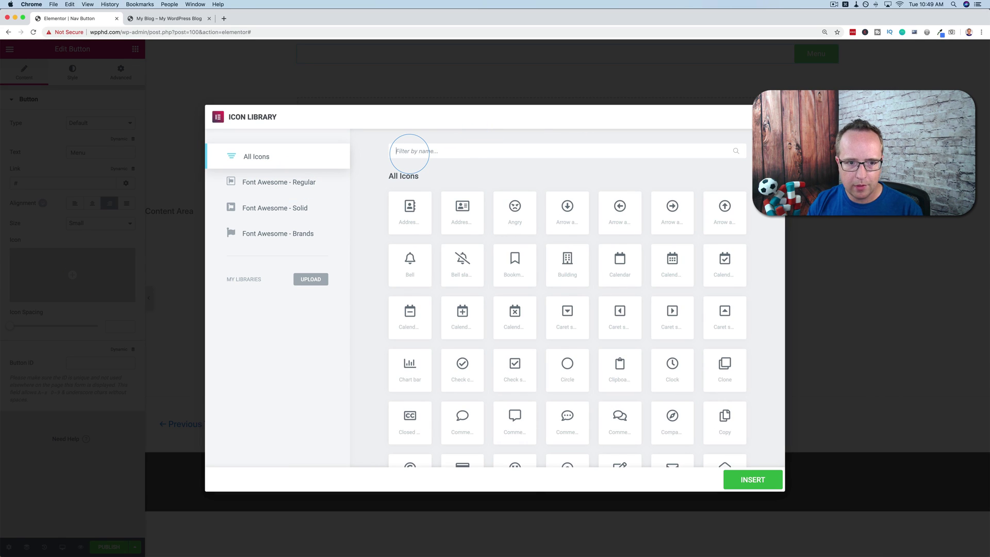
text(menu)
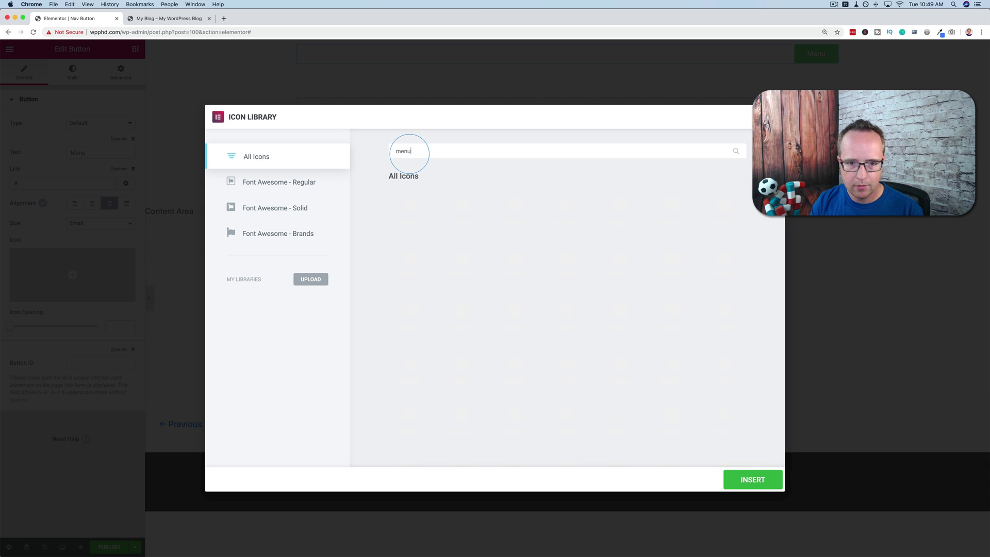
key(BackSpace)
key(BackSpace)
key(BackSpace)
text(hamb)
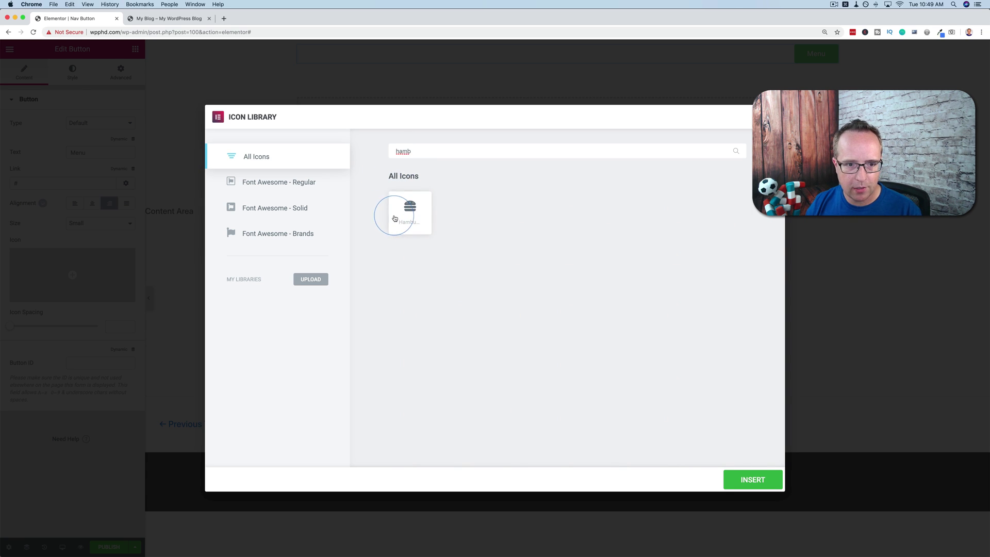
key(BackSpace)
key(BackSpace)
key(BackSpace)
key(BackSpace)
Choose the Bars icon from the library and insert it into the Menu button
scroll(420, 278, down, 5)
scroll(423, 281, down, 15)
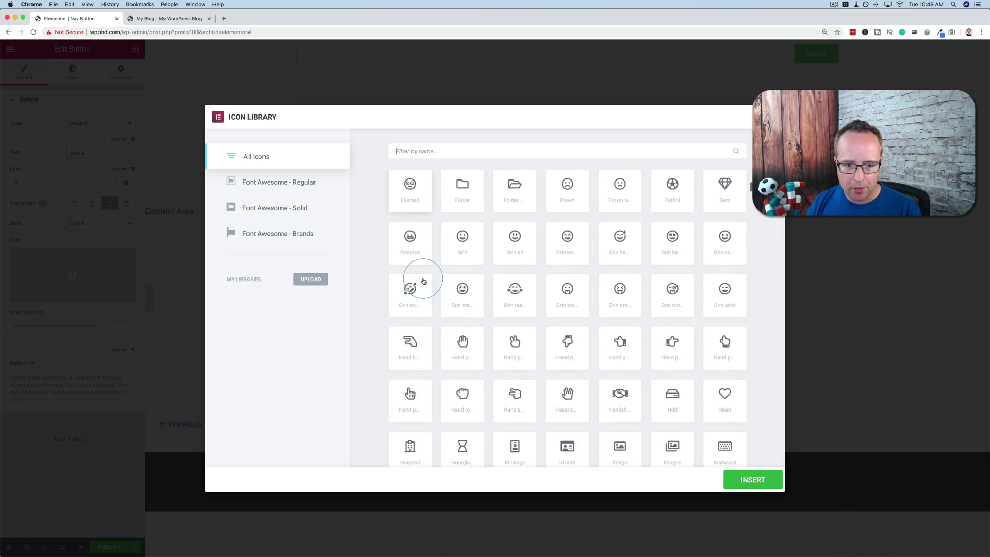
scroll(423, 281, down, 5)
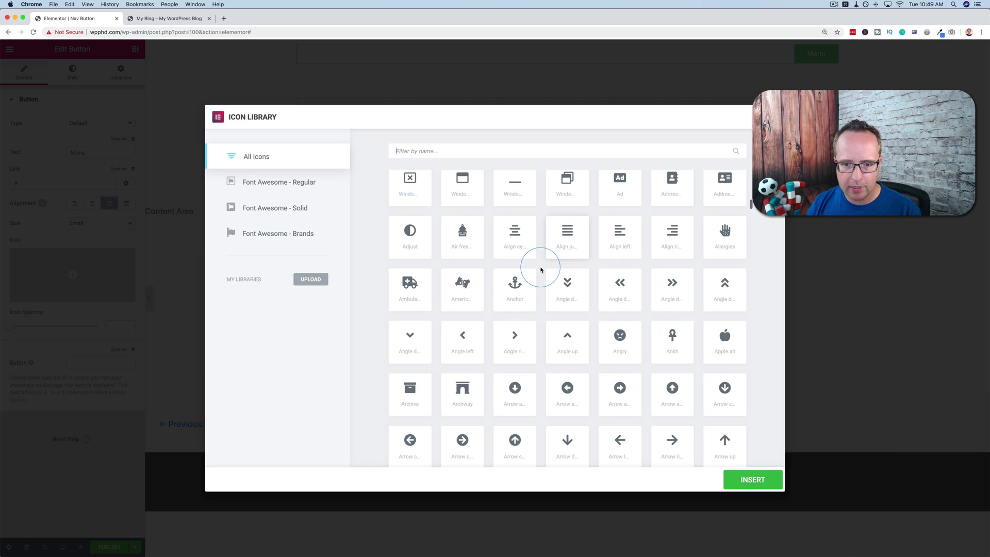
scroll(534, 260, down, 2)
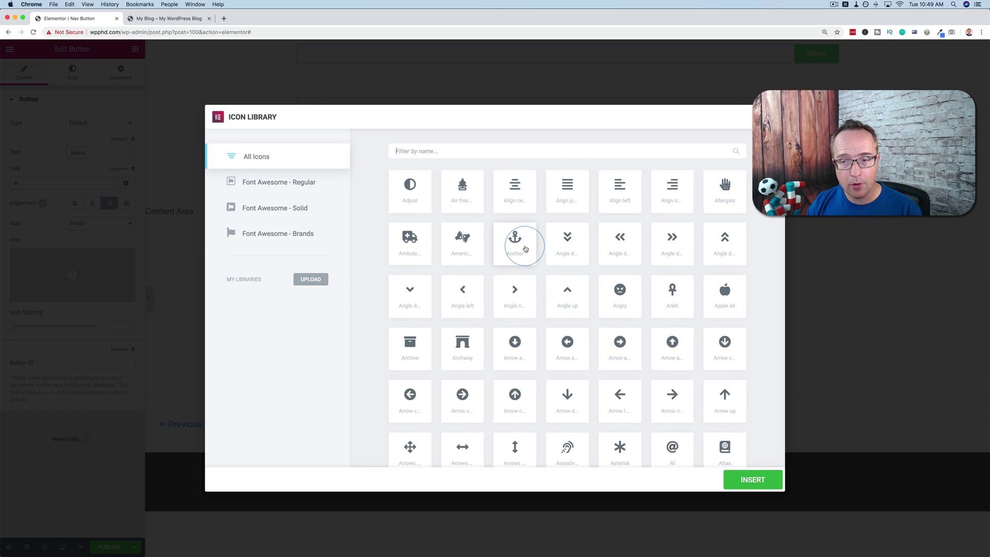
scroll(504, 278, down, 4)
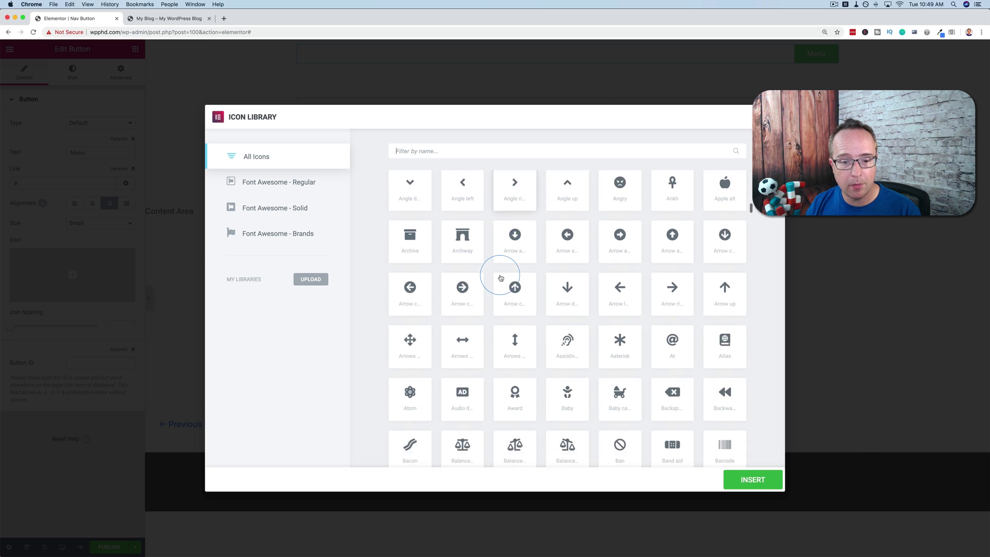
scroll(499, 276, down, 4)
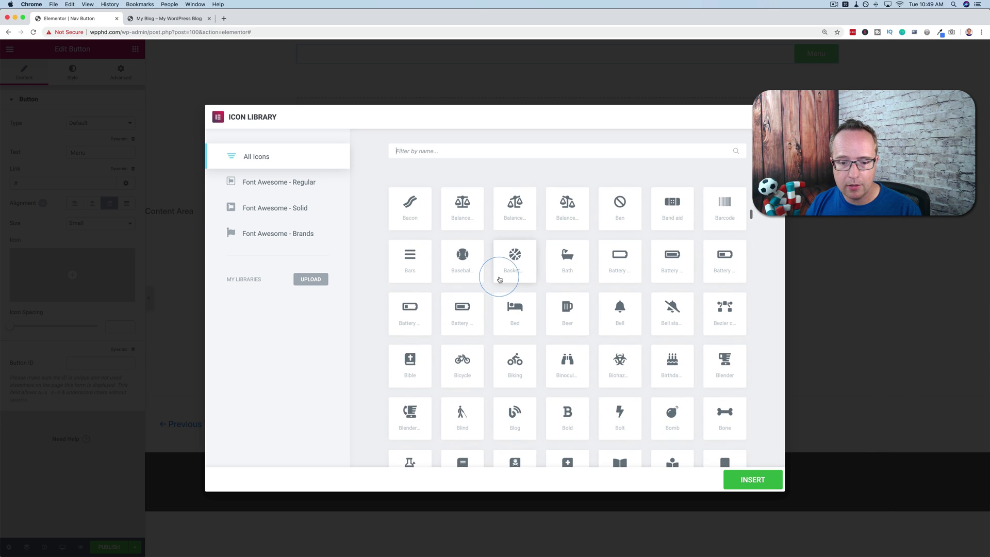
click(407, 261)
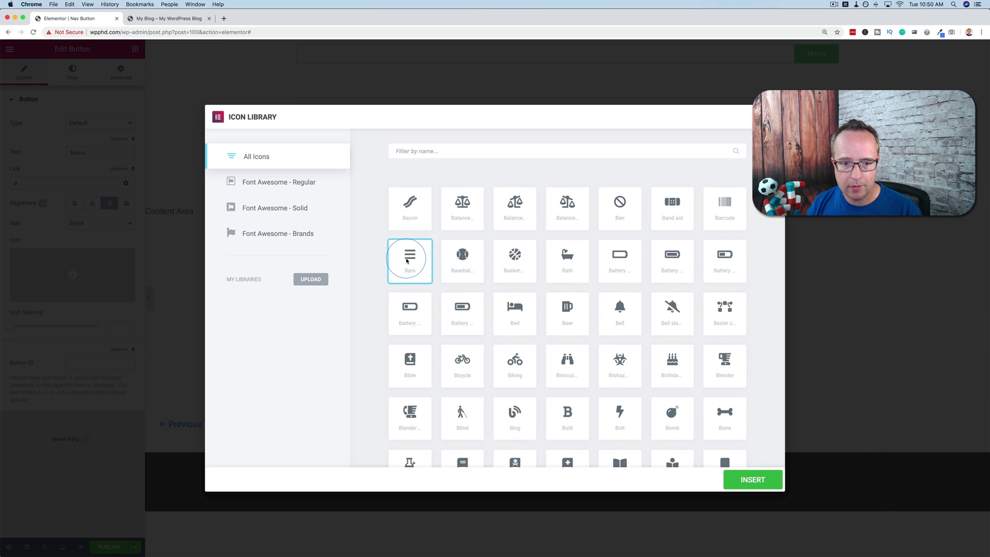
click(752, 478)
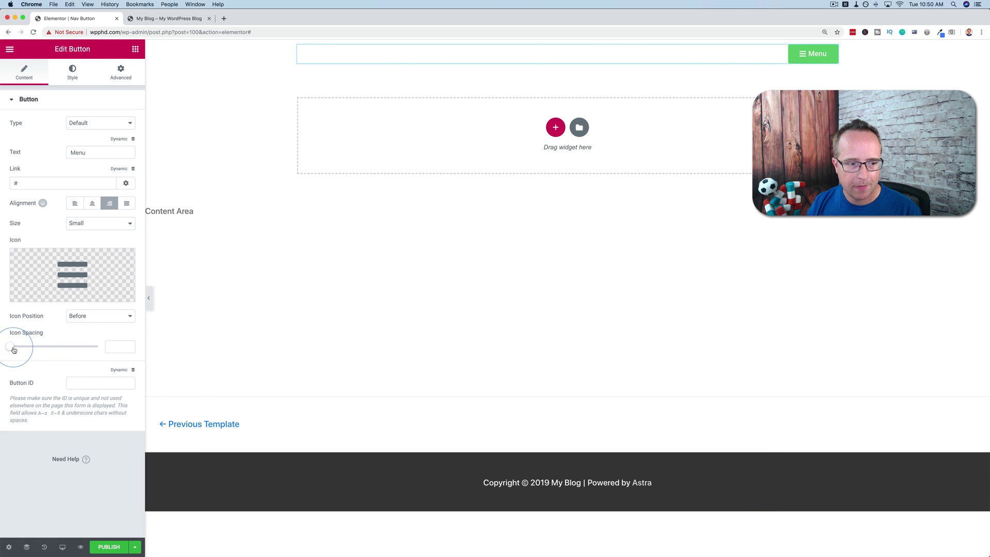
Set the icon-to-label gap to 16 and give the Menu button an orange #f7a900 background
drag(14, 350, 39, 348)
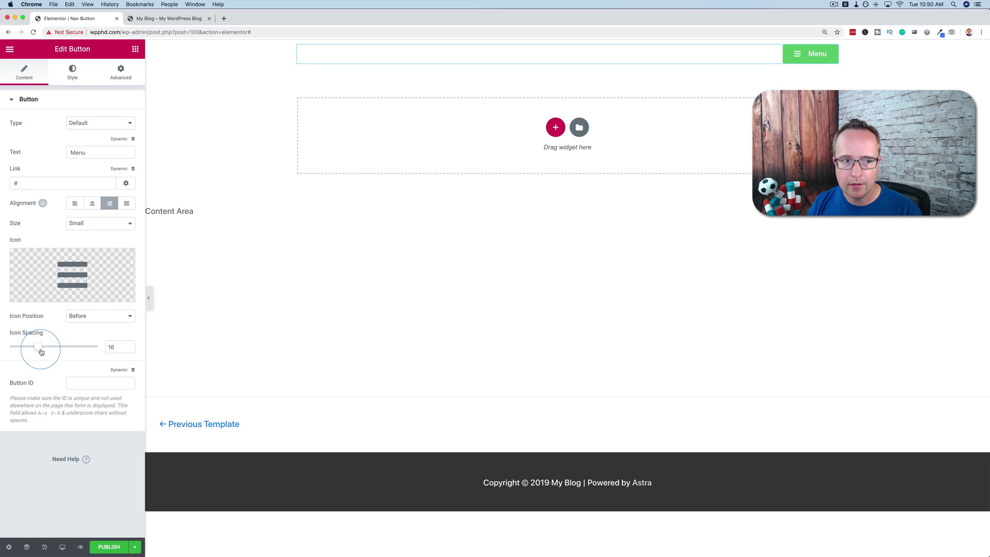
click(72, 72)
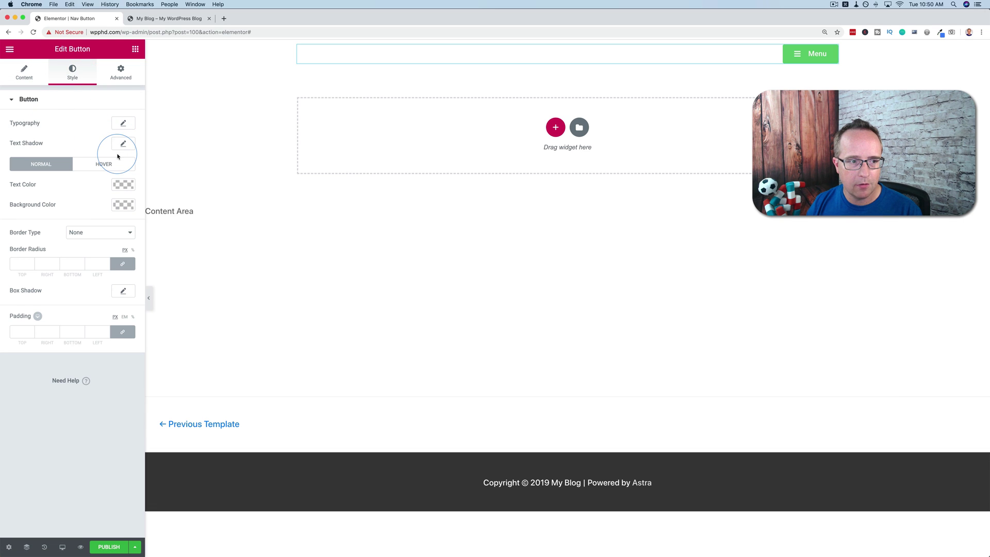
click(110, 199)
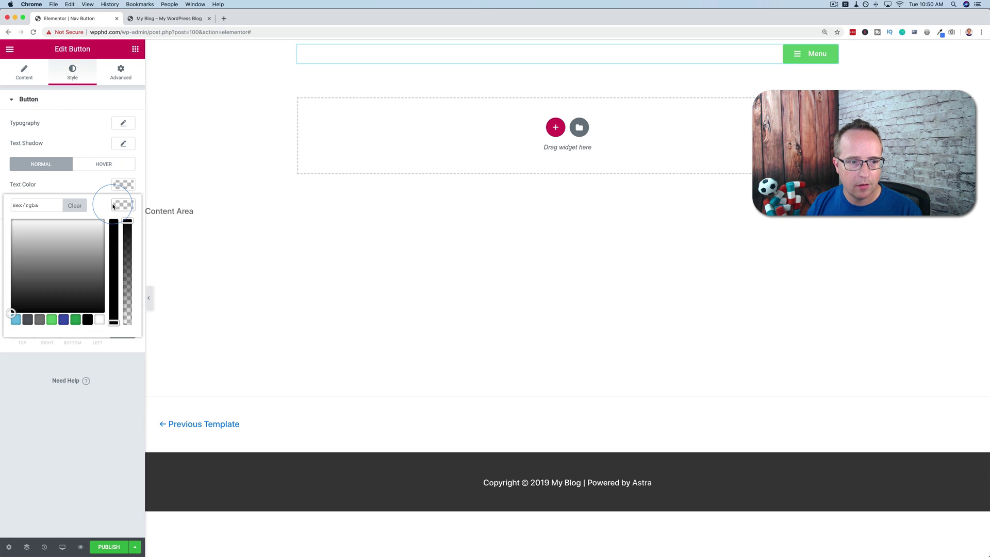
click(88, 301)
drag(113, 321, 113, 221)
drag(31, 232, 21, 221)
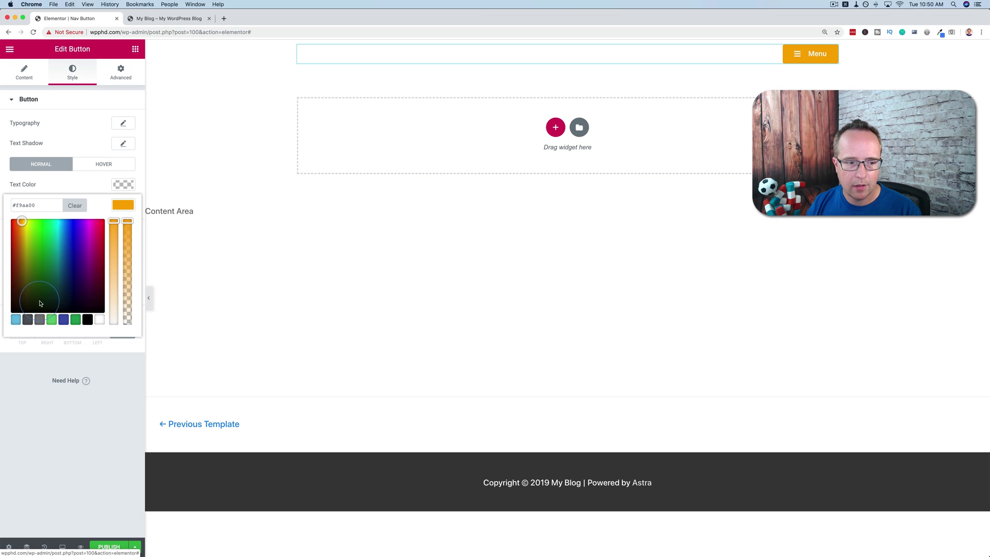
click(35, 373)
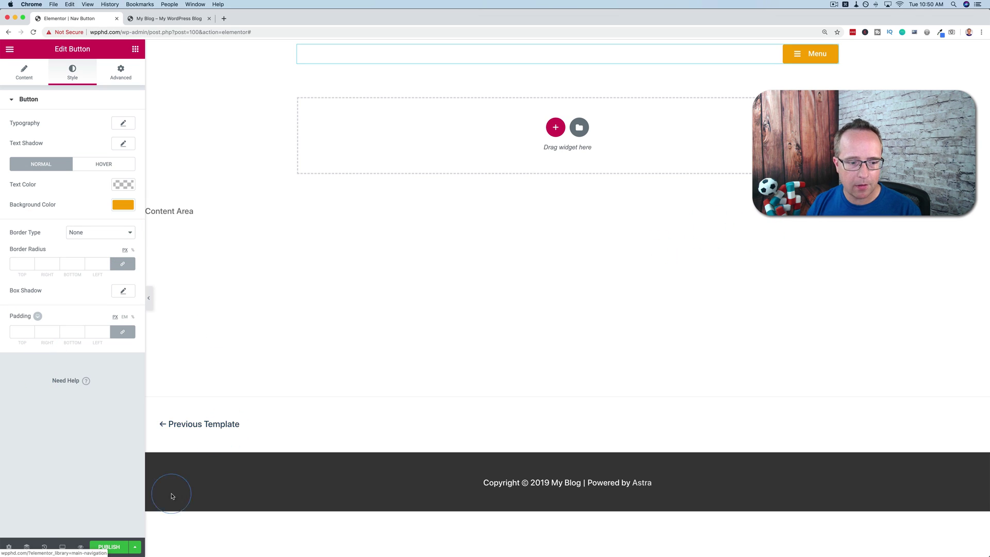
Publish the header template with an Entire Site display condition
click(111, 547)
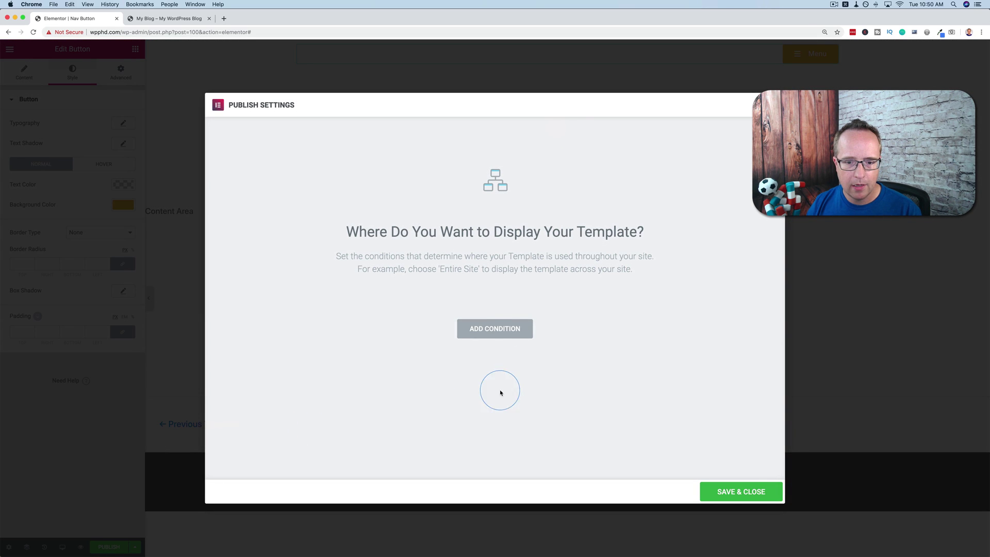
click(505, 327)
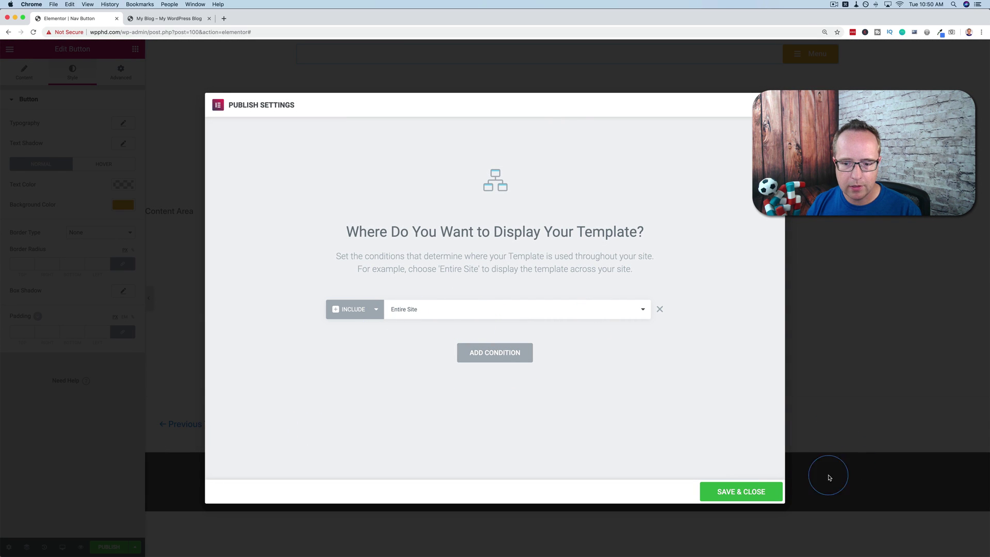
click(752, 490)
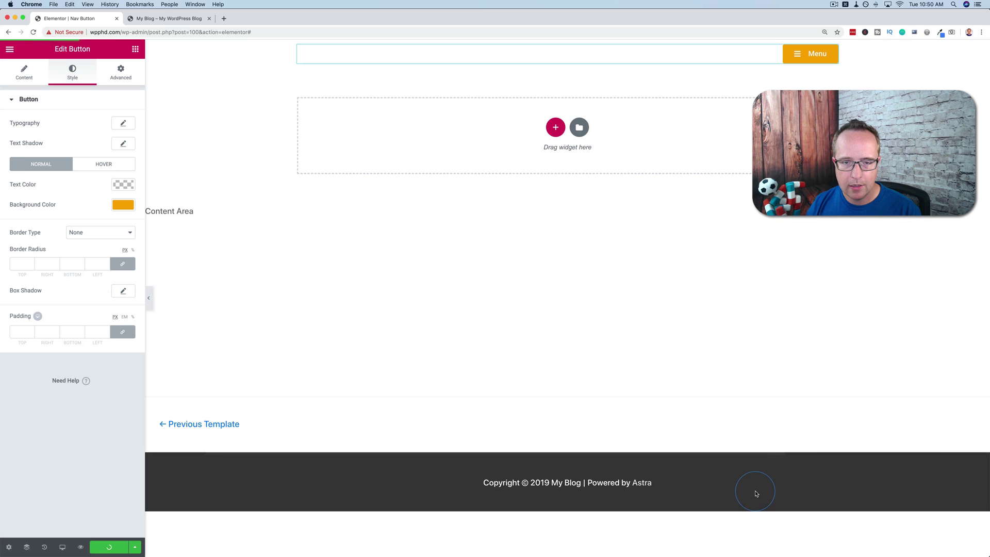
Switch to the live My Blog tab and reload it with Cmd+R
click(173, 19)
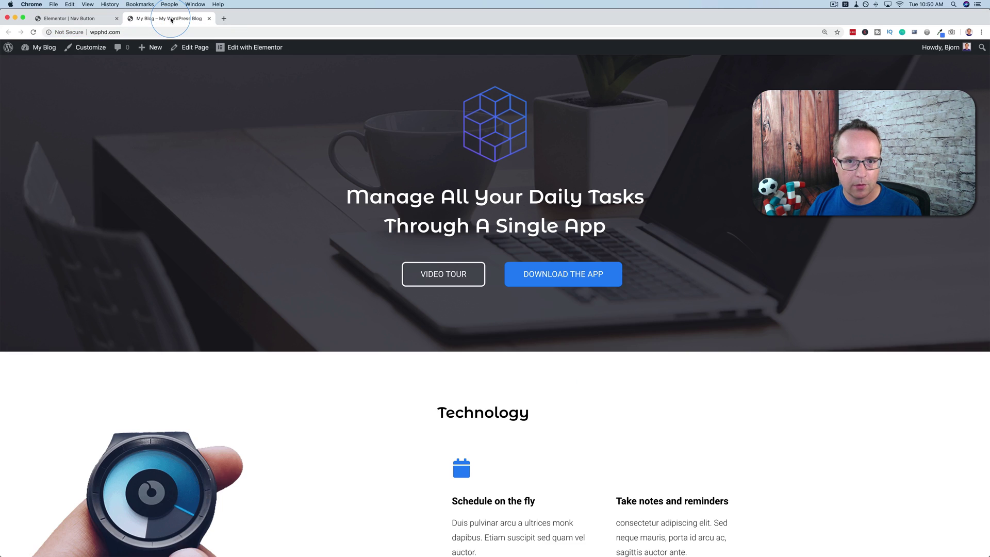
key(super+r)
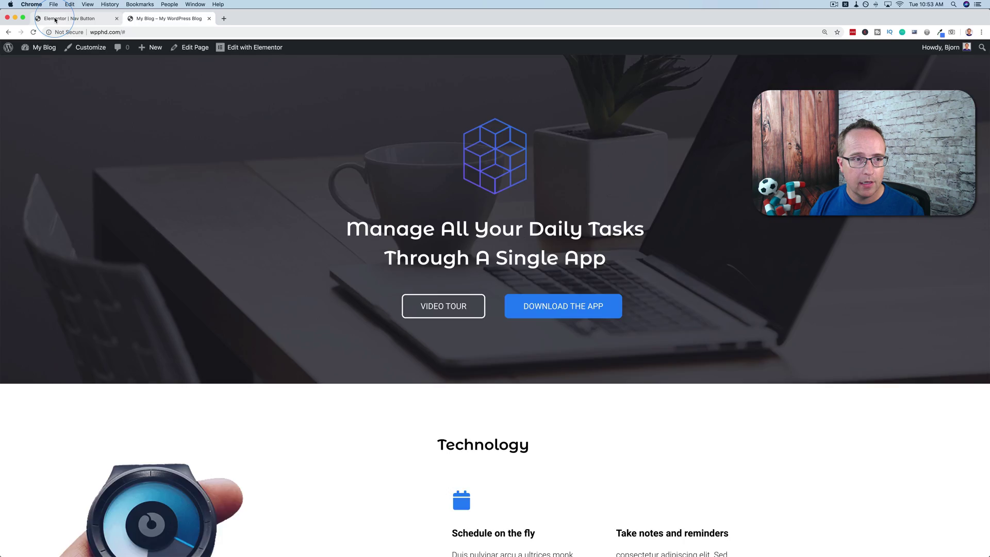
Set the header section's Z-Index to 1, update it, and return to the live site
click(68, 19)
mouse_move(567, 47)
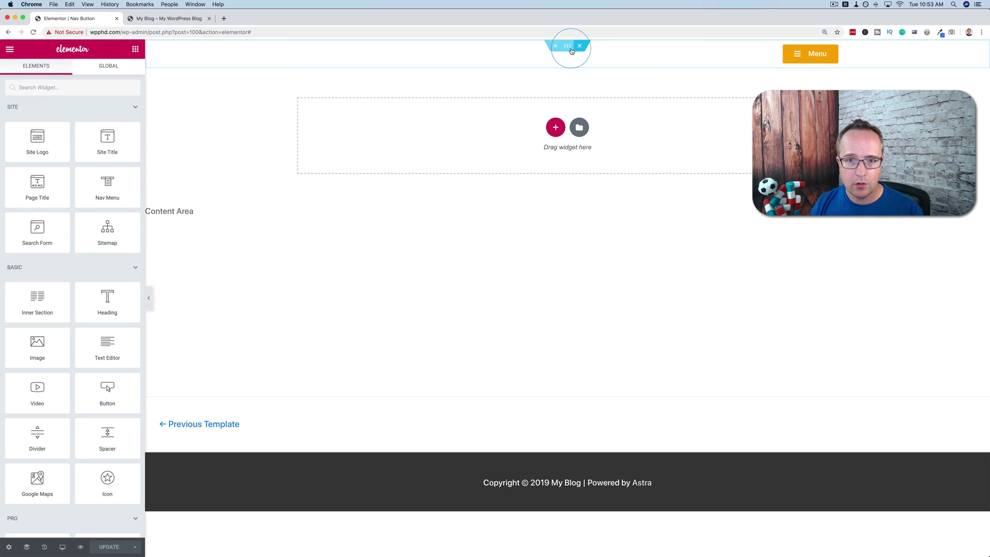
click(568, 46)
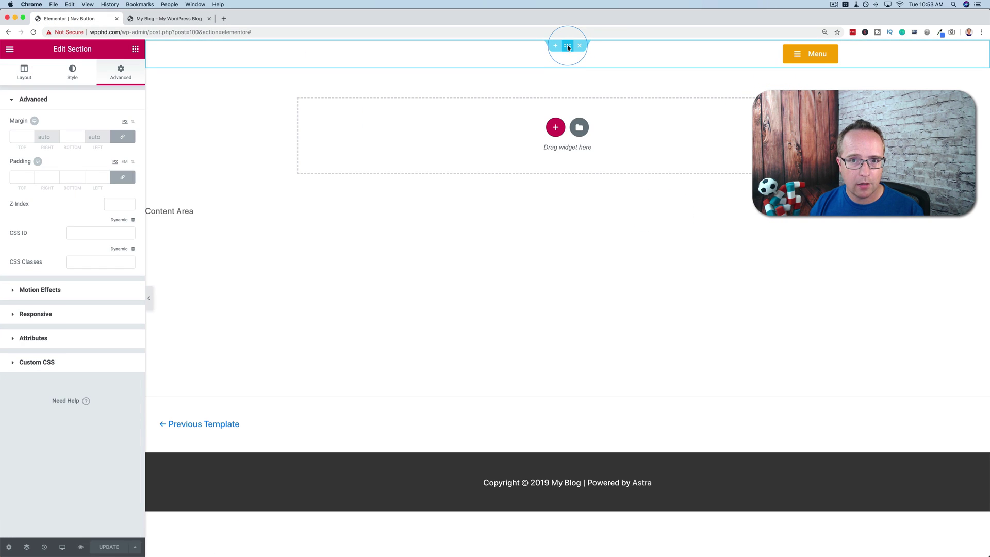
click(118, 79)
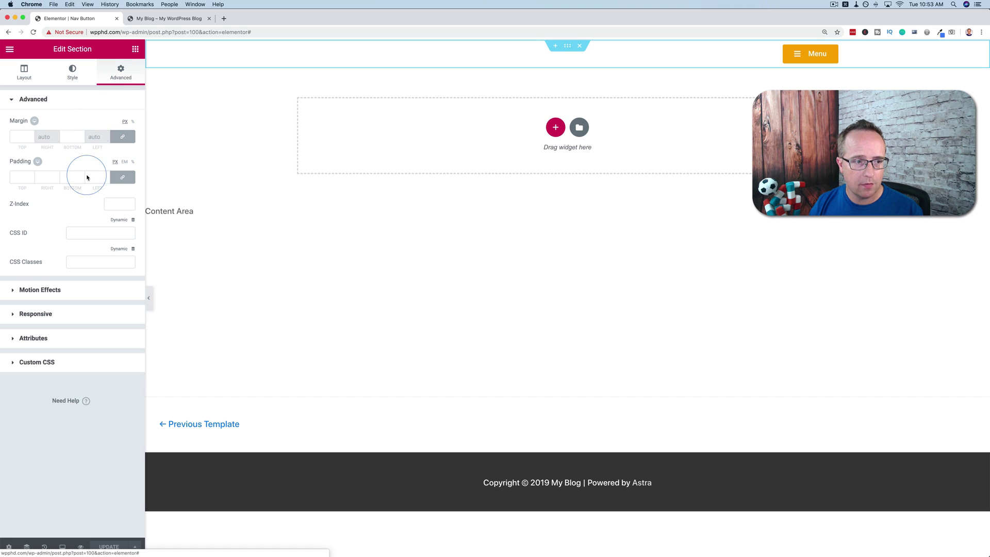
text(1)
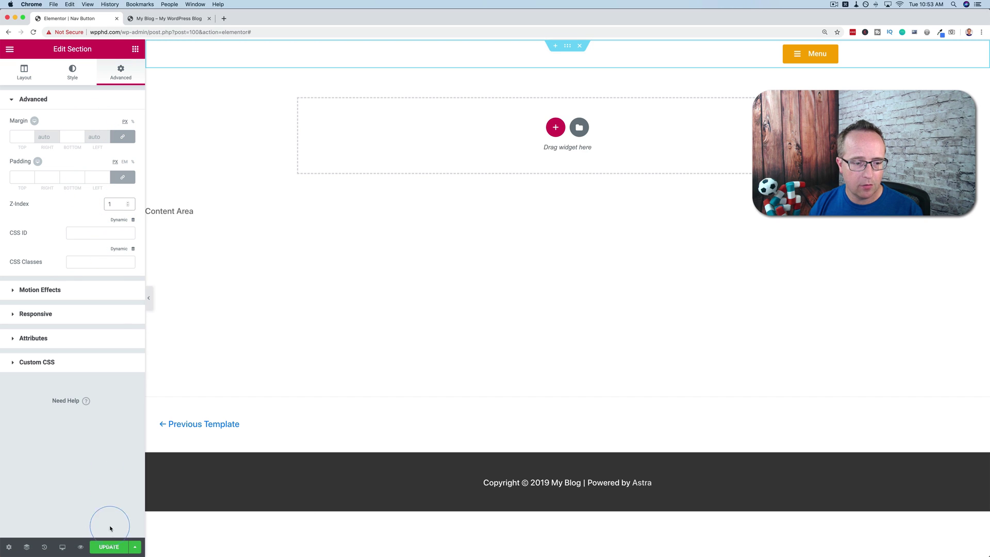
click(114, 548)
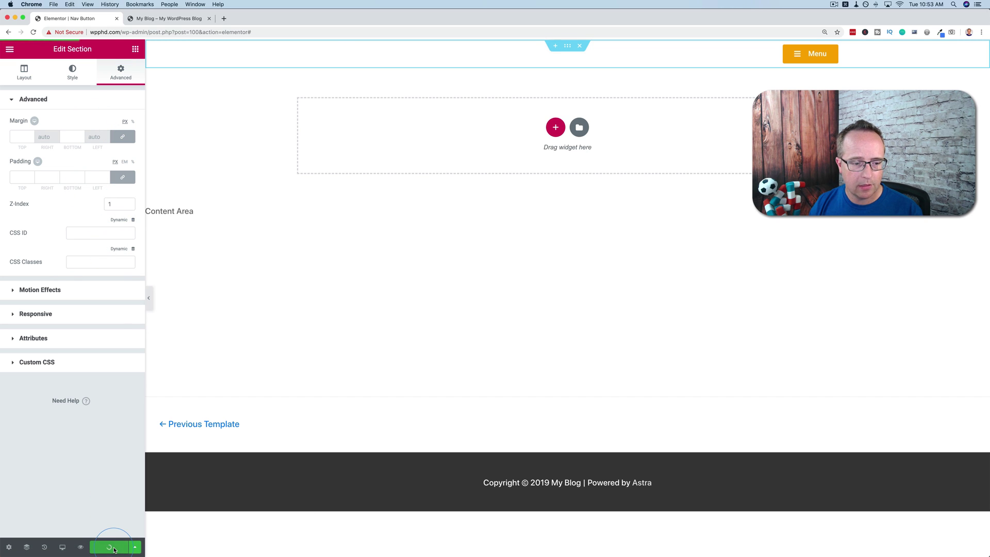
click(175, 21)
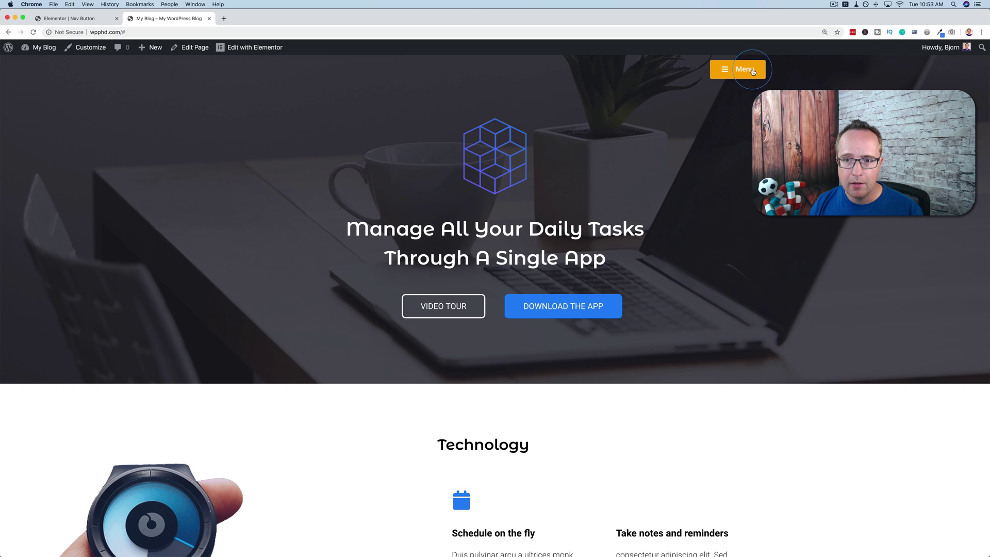
Test the orange Menu button on the live site, then open the Elementor editor's main menu
click(753, 73)
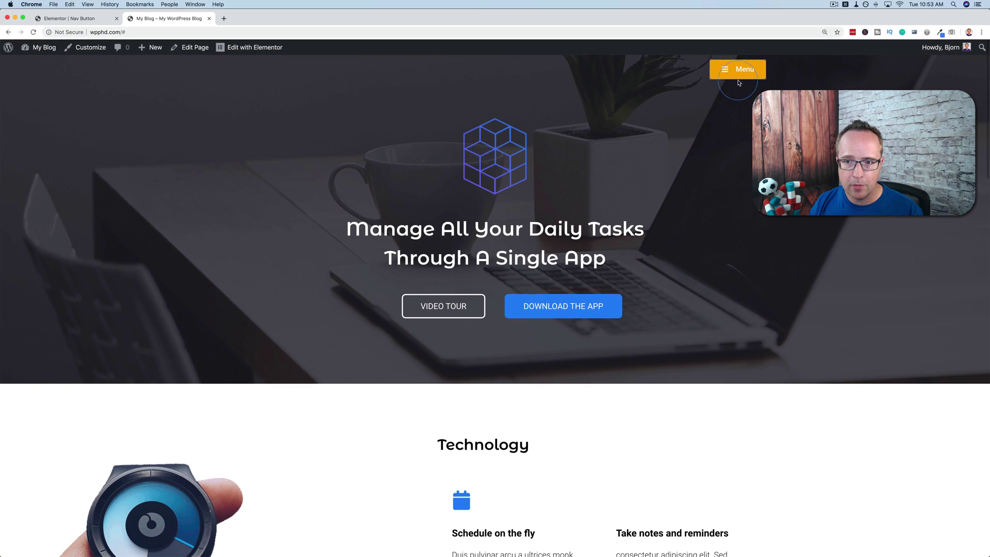
click(739, 82)
click(790, 84)
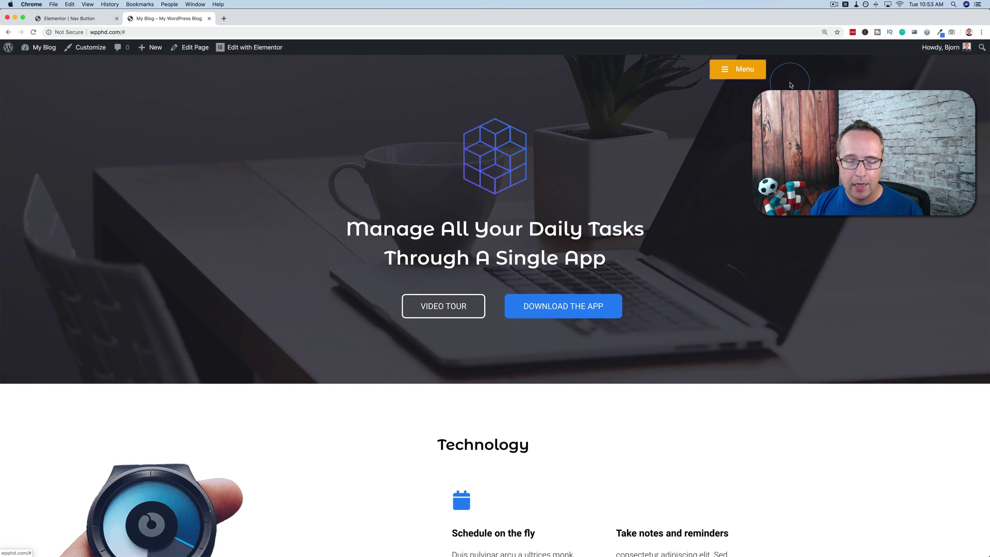
click(748, 85)
click(885, 98)
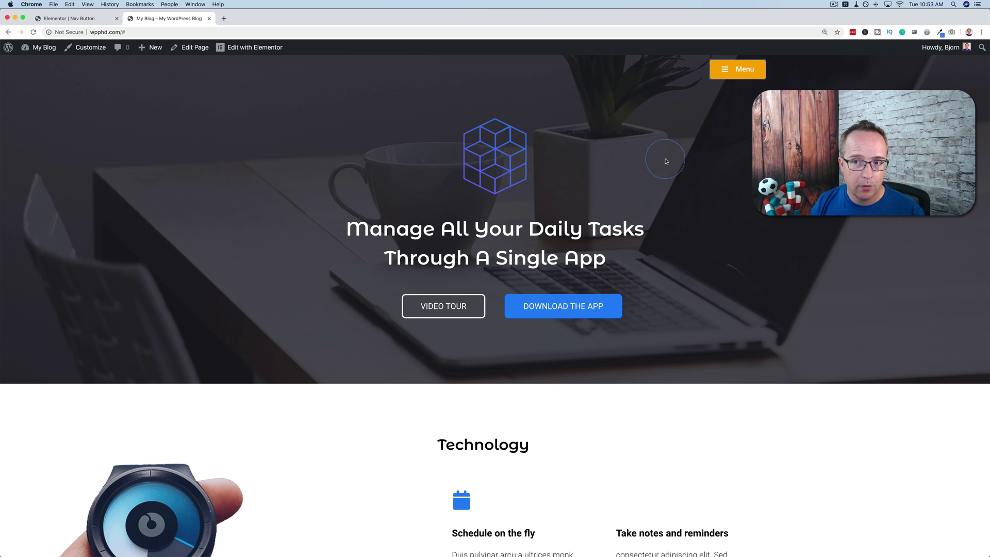
click(62, 21)
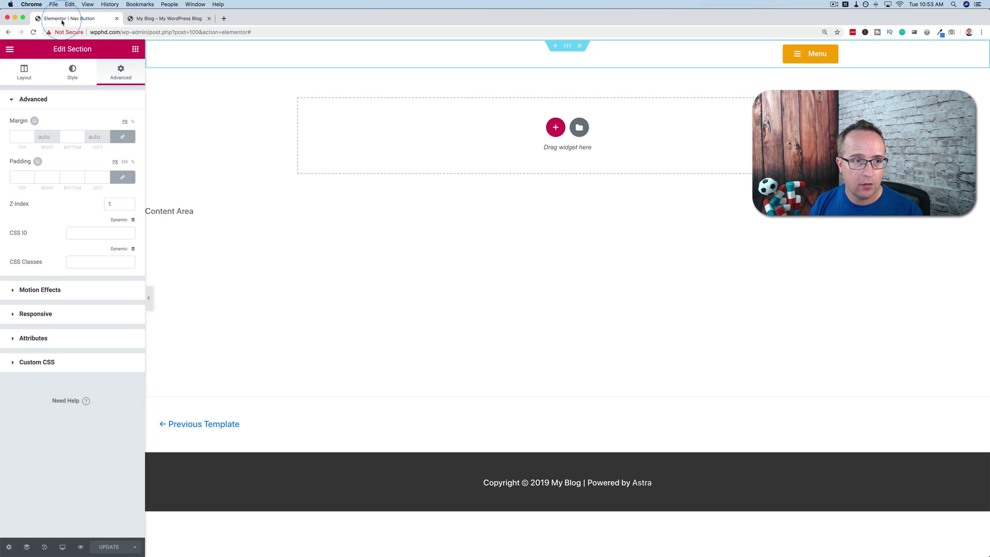
click(9, 49)
Exit to the dashboard and create a new popup template named 'Off Canvas Menu'
click(56, 301)
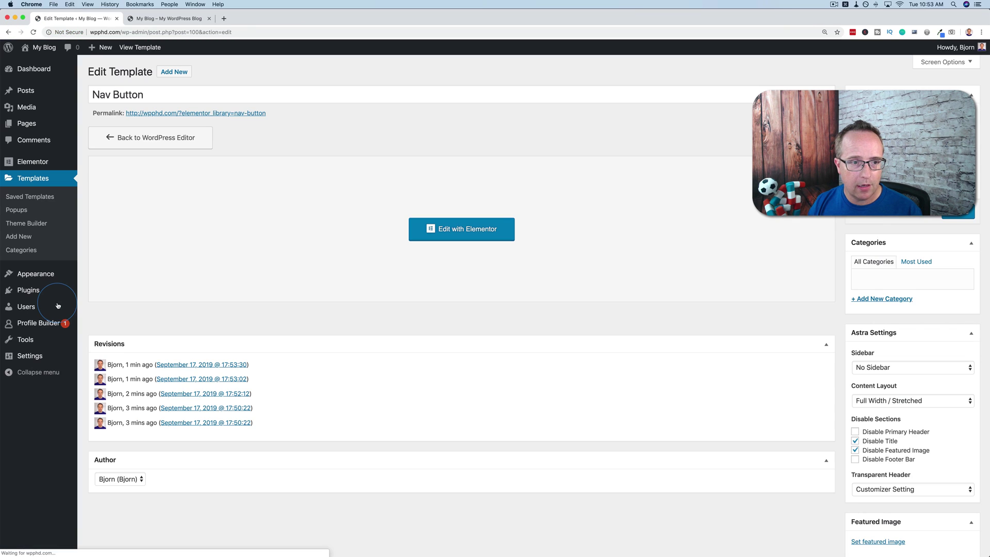
click(13, 211)
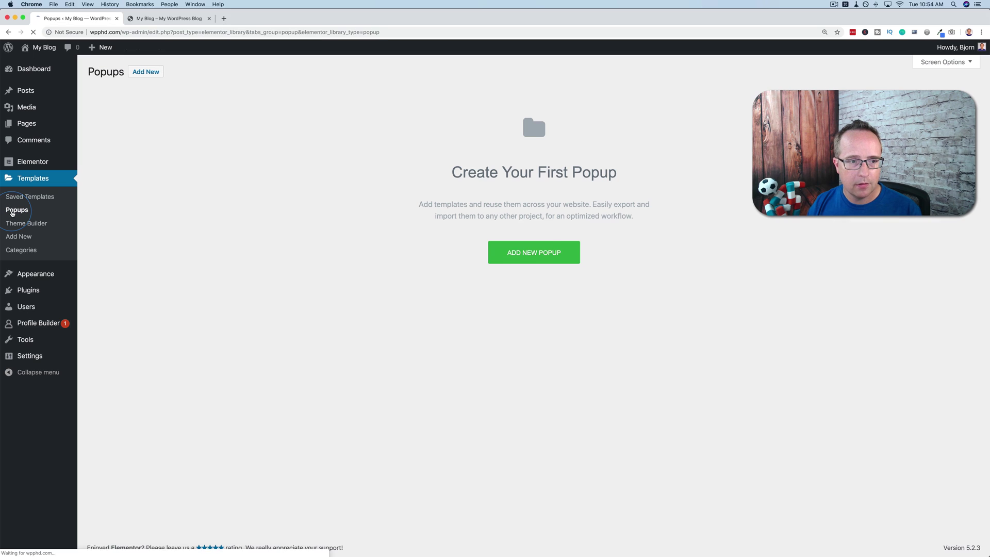
click(530, 252)
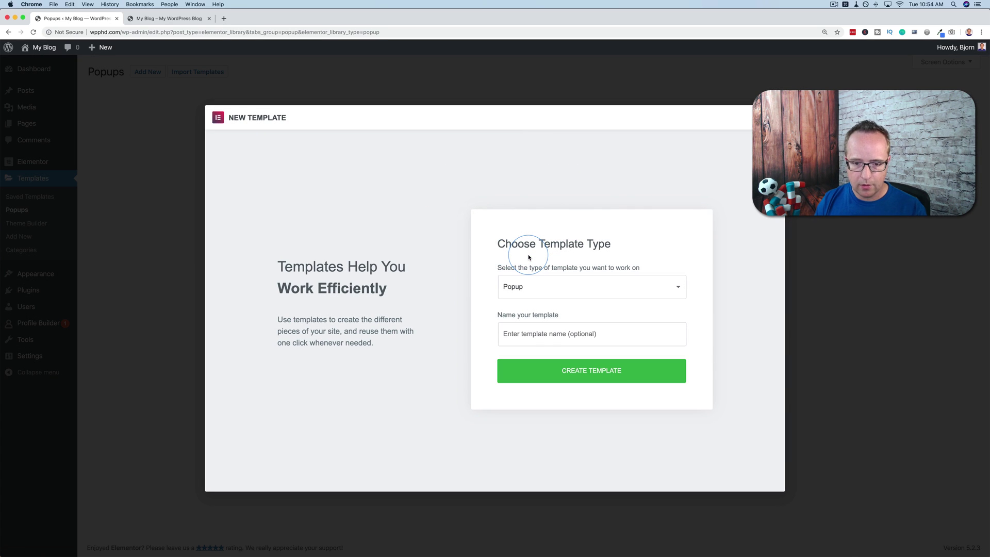
click(518, 328)
text(Off Canvas Menu)
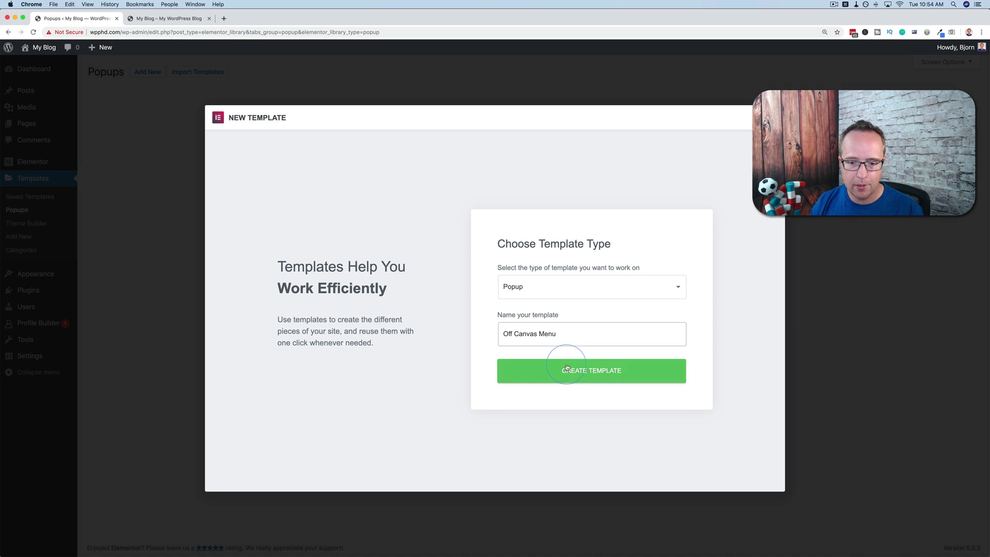
click(572, 365)
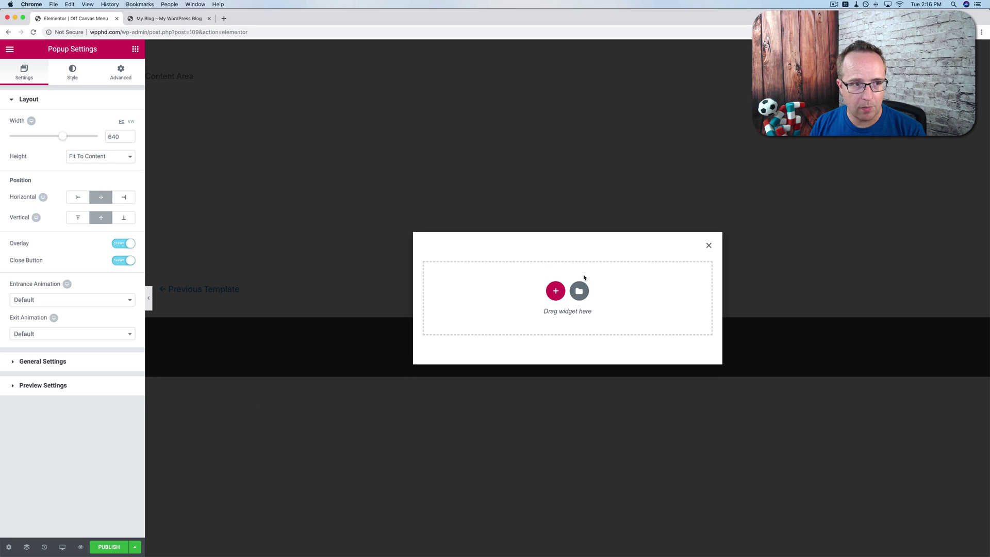
Set the popup height to Fit To Screen, position it Right, and set width to 363
click(95, 157)
click(93, 166)
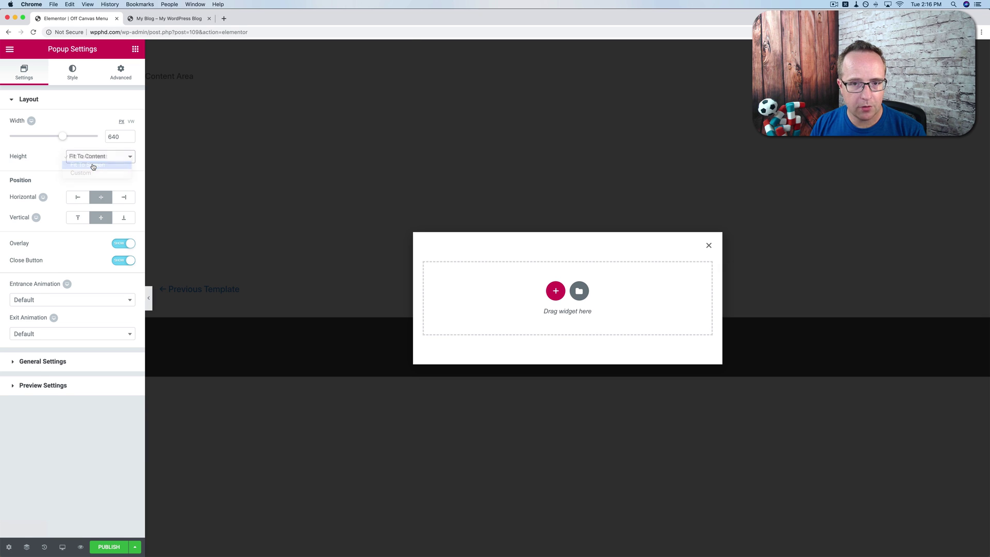
click(95, 158)
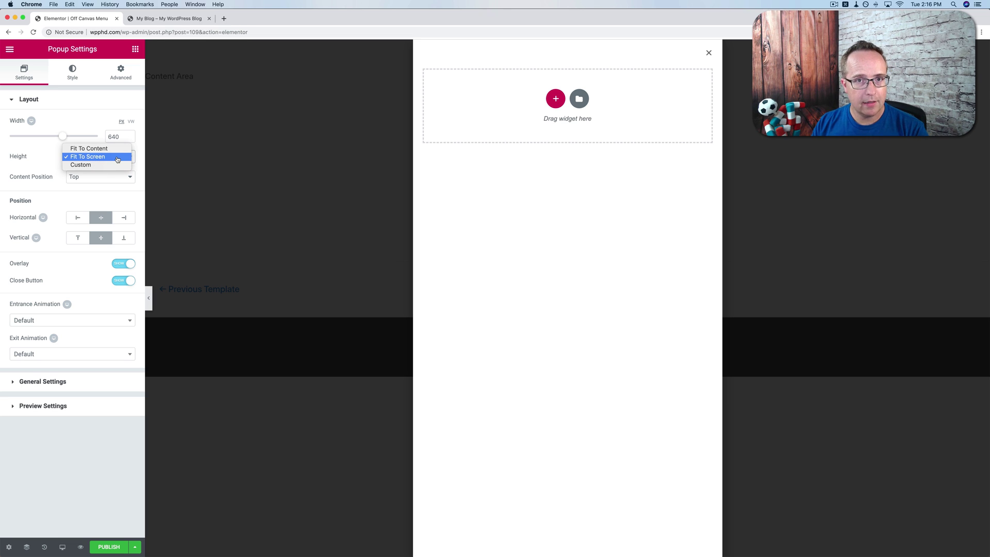
click(57, 168)
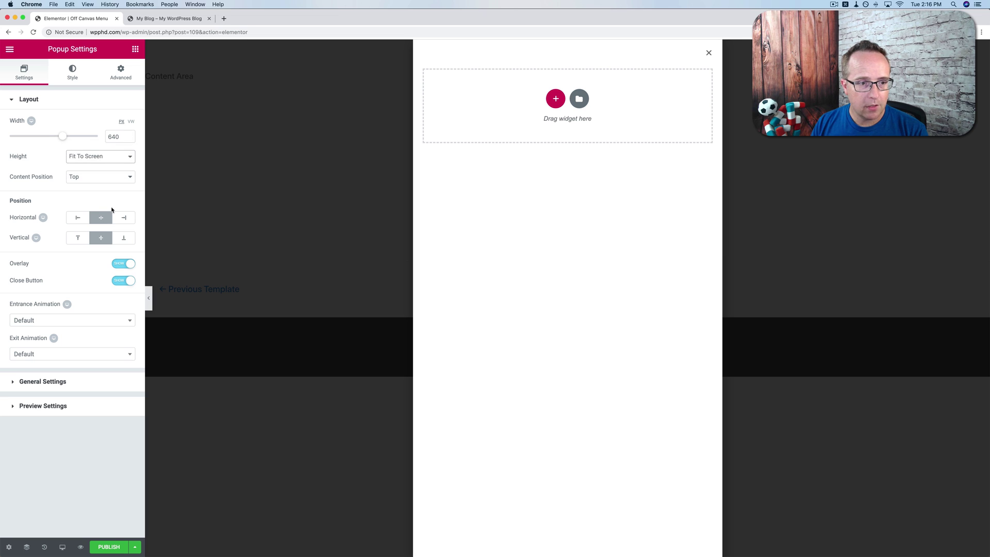
click(123, 219)
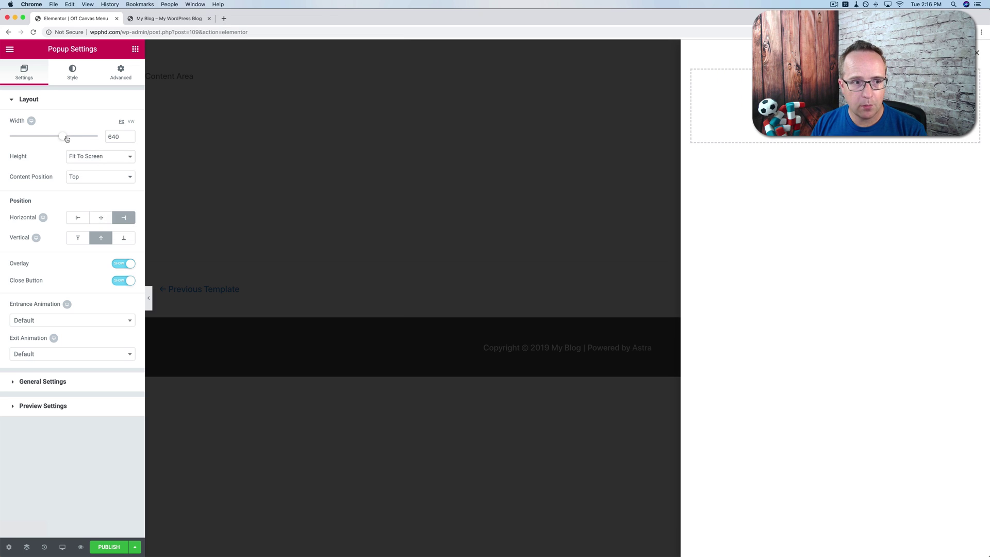
drag(63, 137, 38, 142)
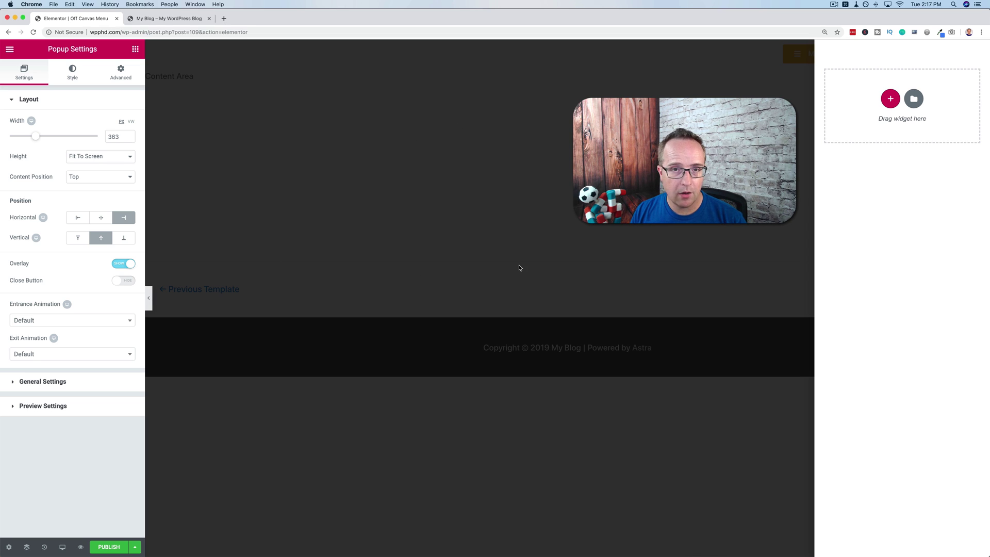
Hide the popup's overlay while keeping its close button shown
click(117, 284)
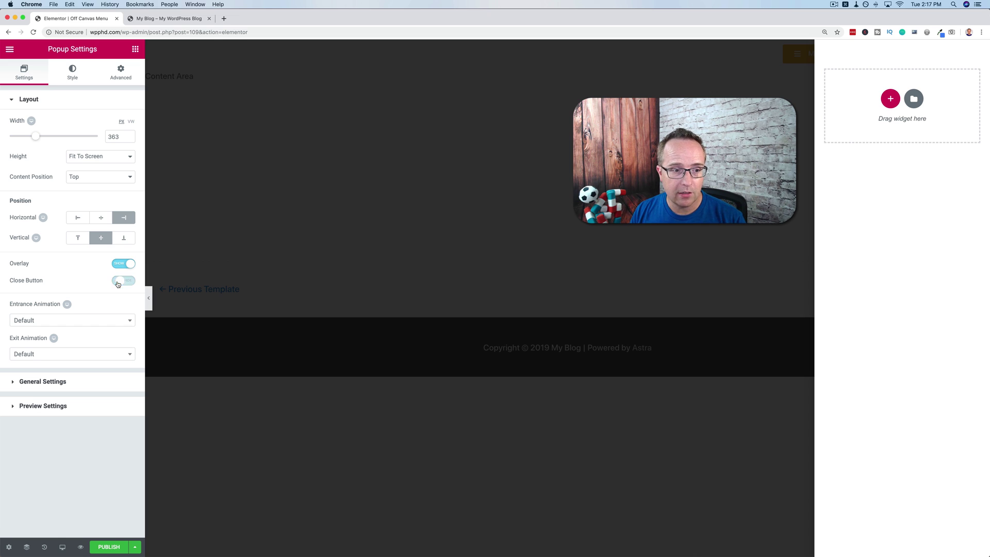
click(119, 282)
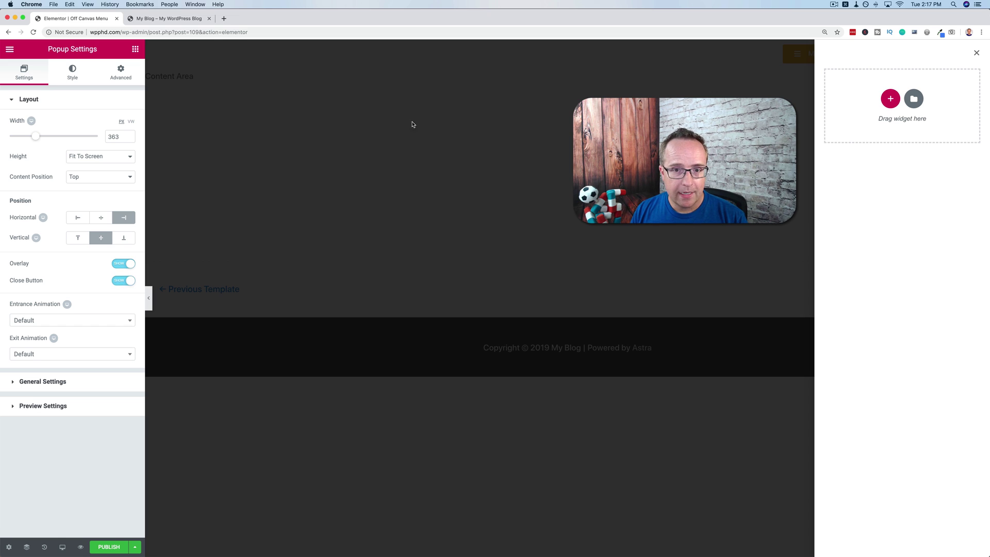
click(121, 267)
click(122, 267)
click(122, 267)
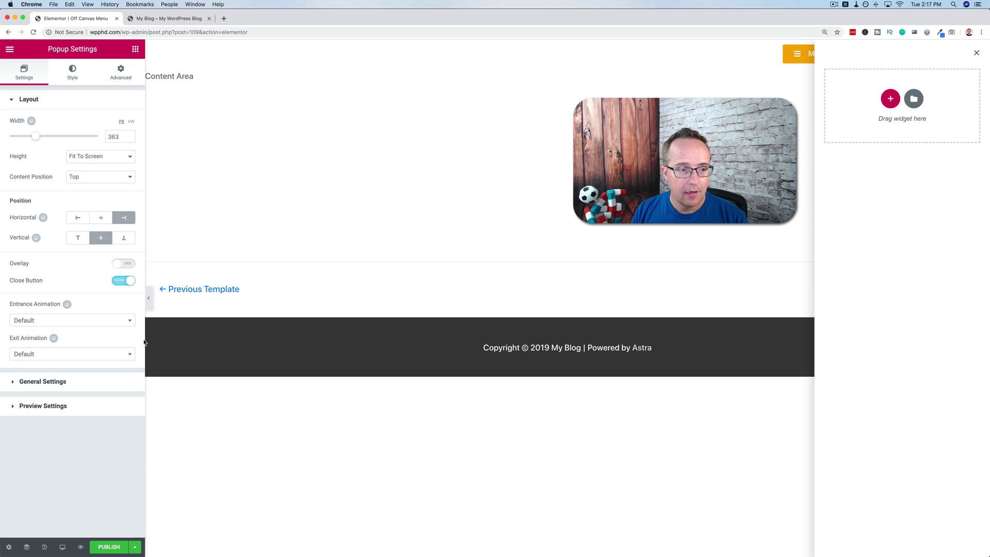
click(66, 321)
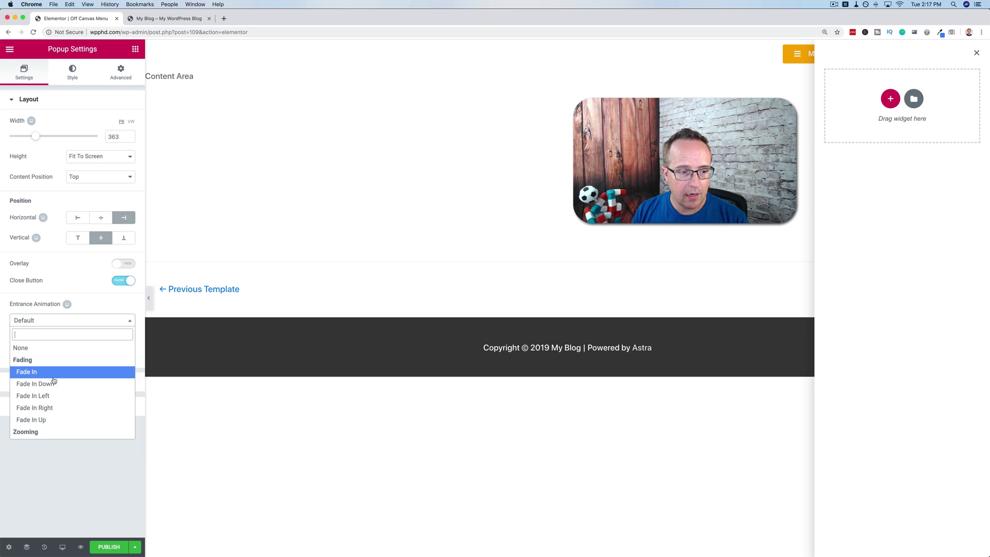
click(45, 407)
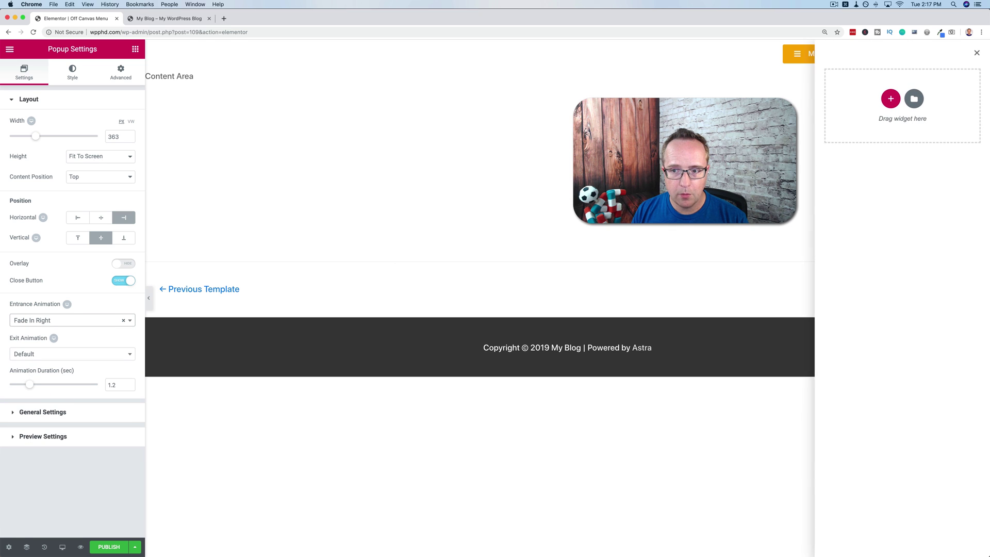
click(64, 324)
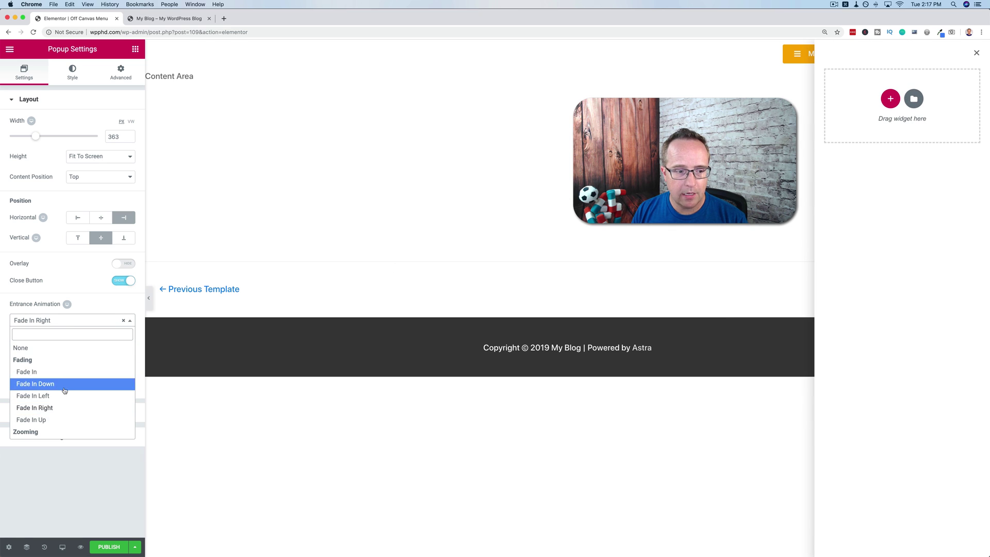
click(64, 406)
click(73, 324)
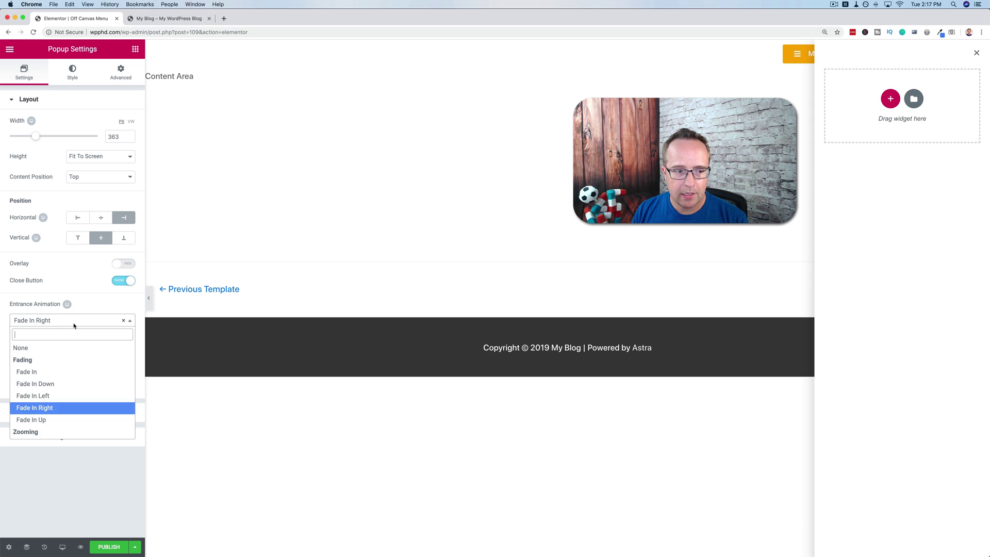
click(53, 394)
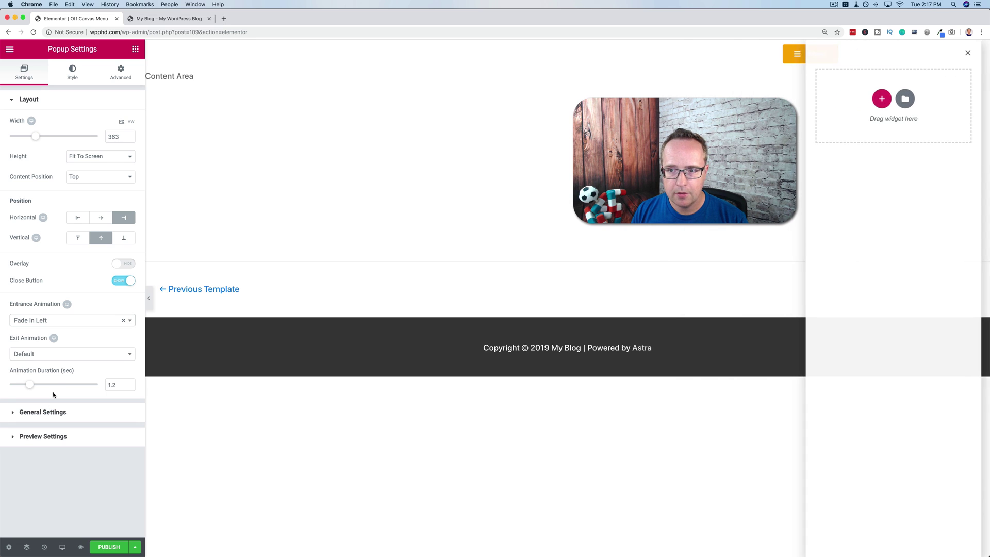
click(71, 325)
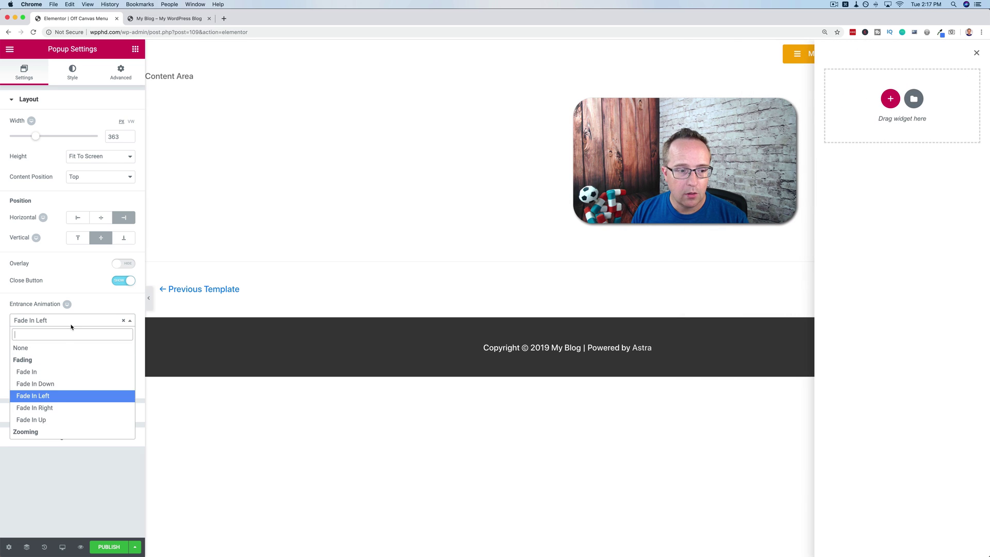
click(54, 419)
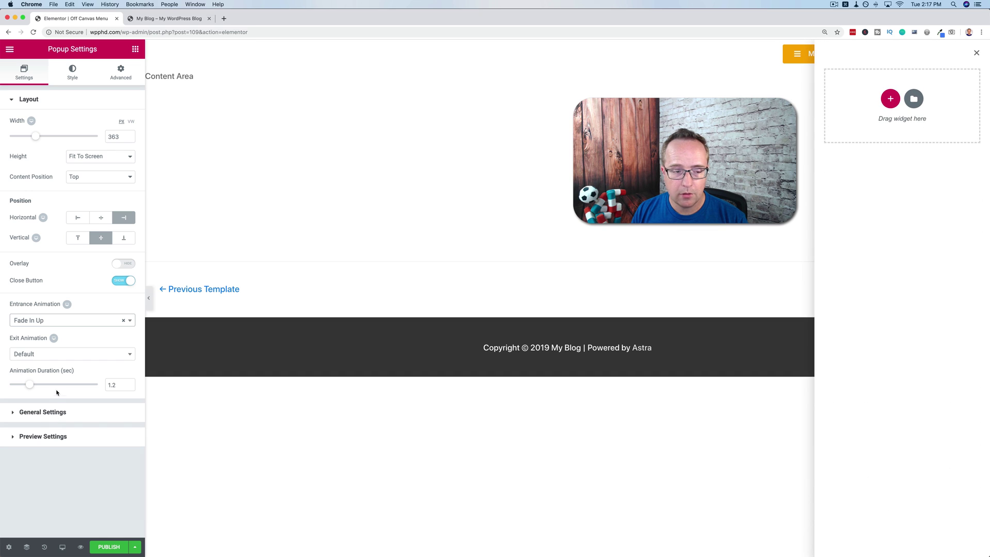
click(64, 325)
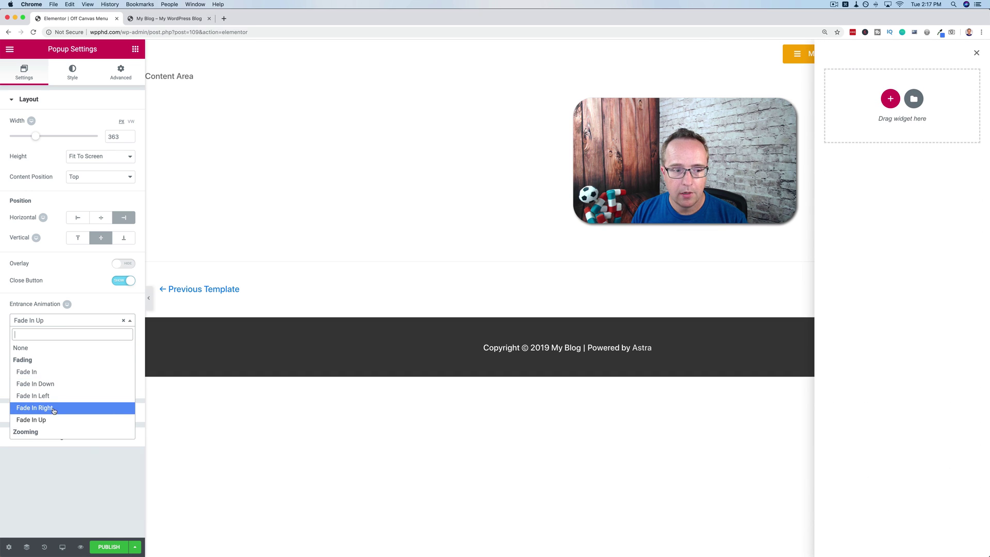
click(54, 385)
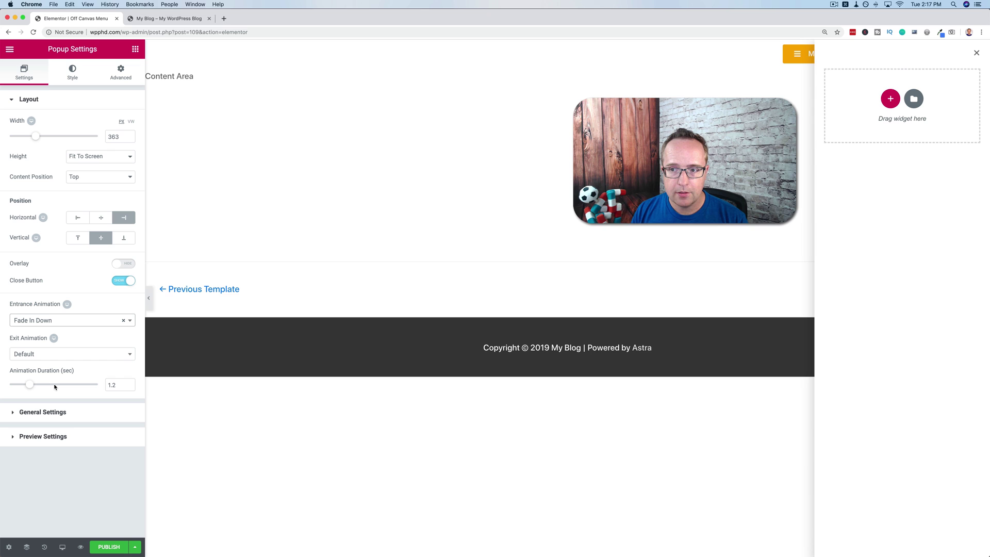
click(81, 319)
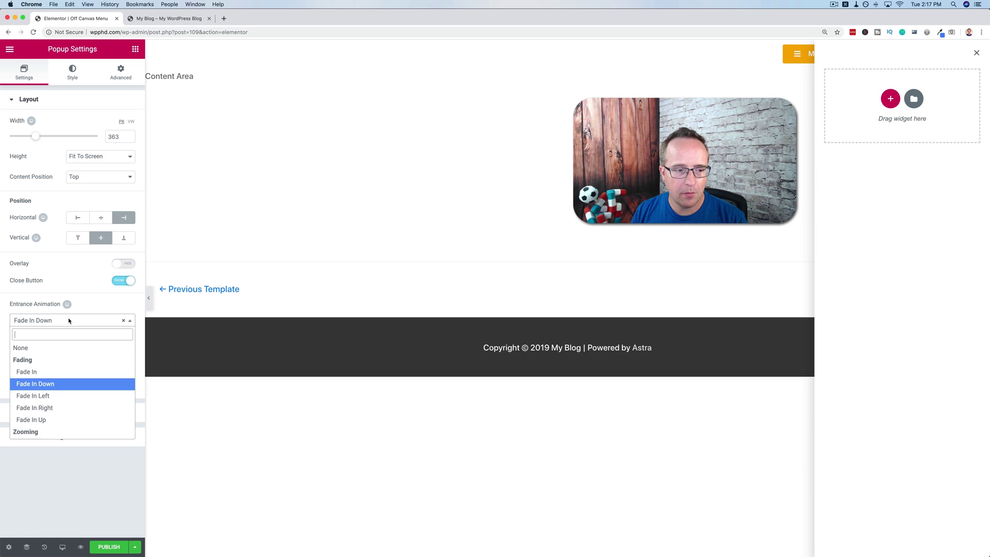
click(52, 407)
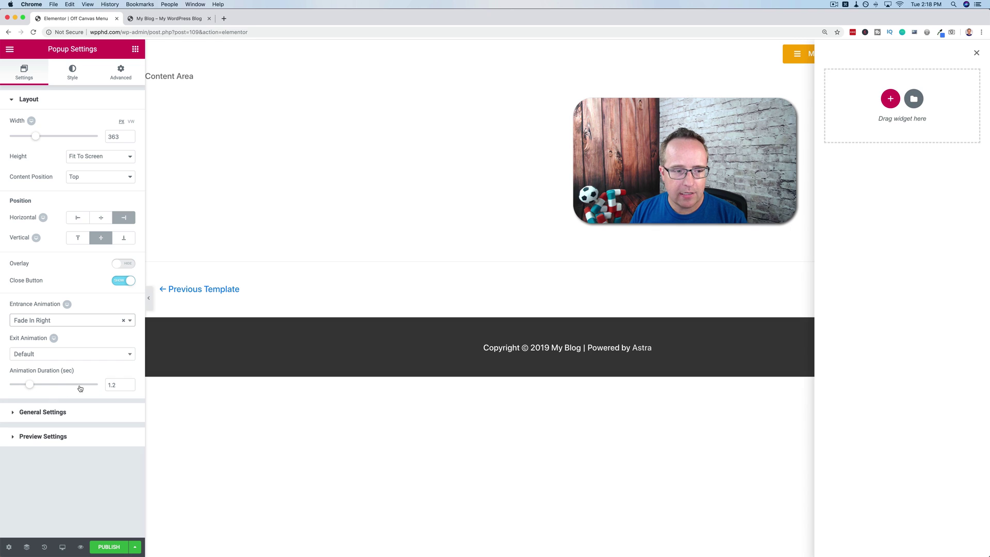
drag(35, 388, 77, 386)
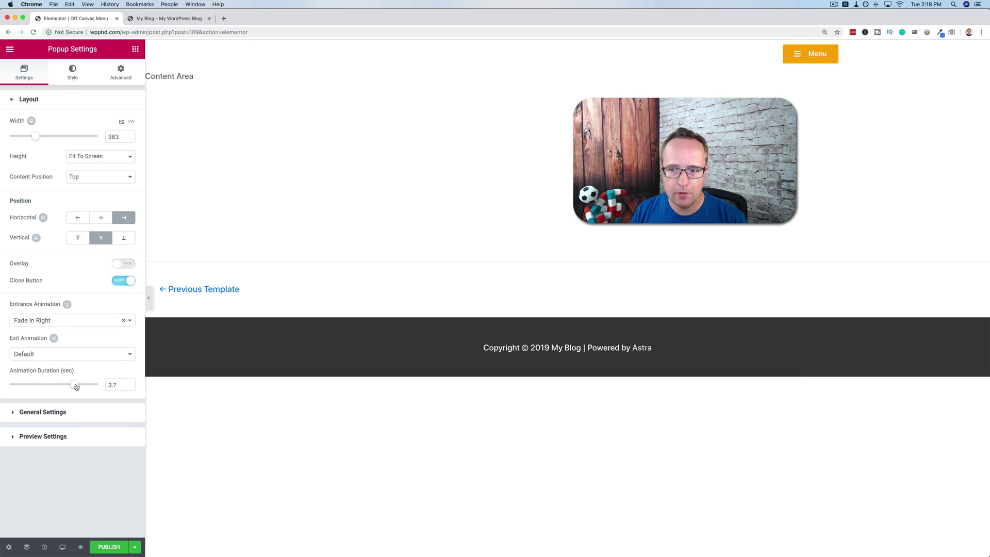
click(79, 324)
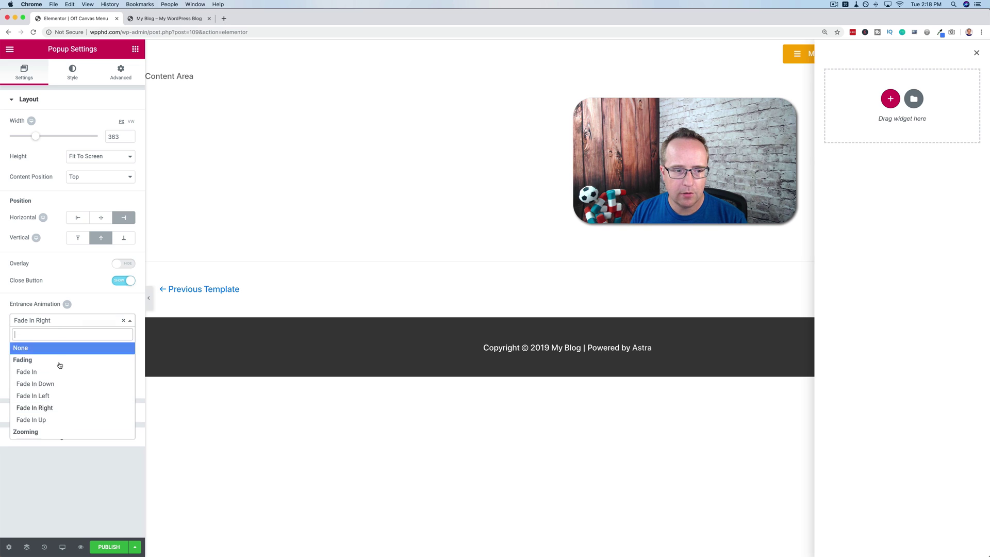
click(58, 407)
click(82, 327)
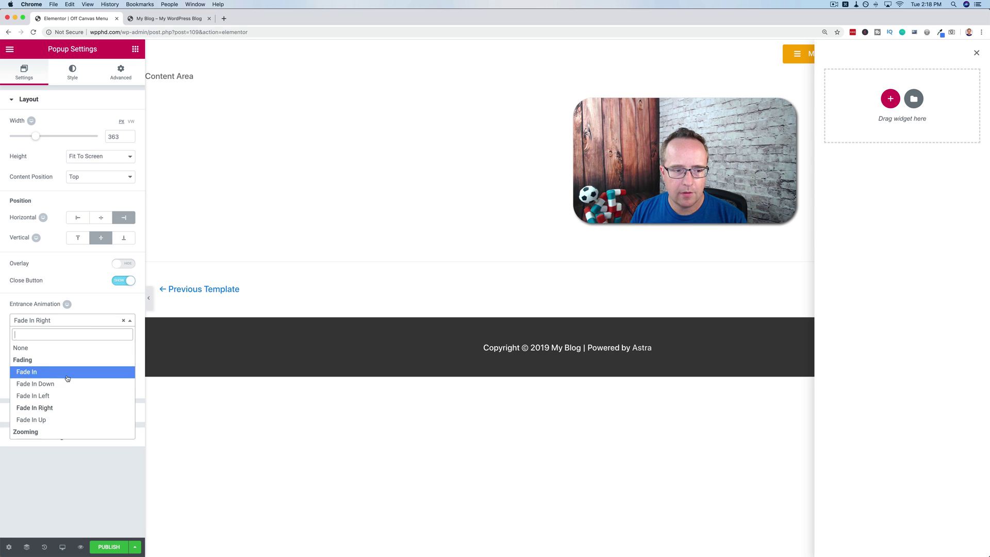
click(83, 385)
click(102, 321)
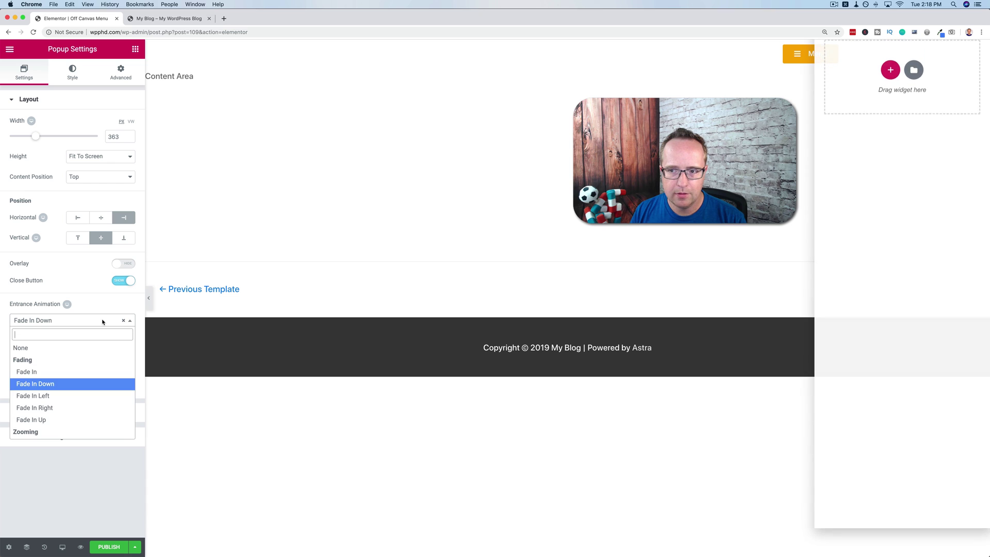
click(66, 407)
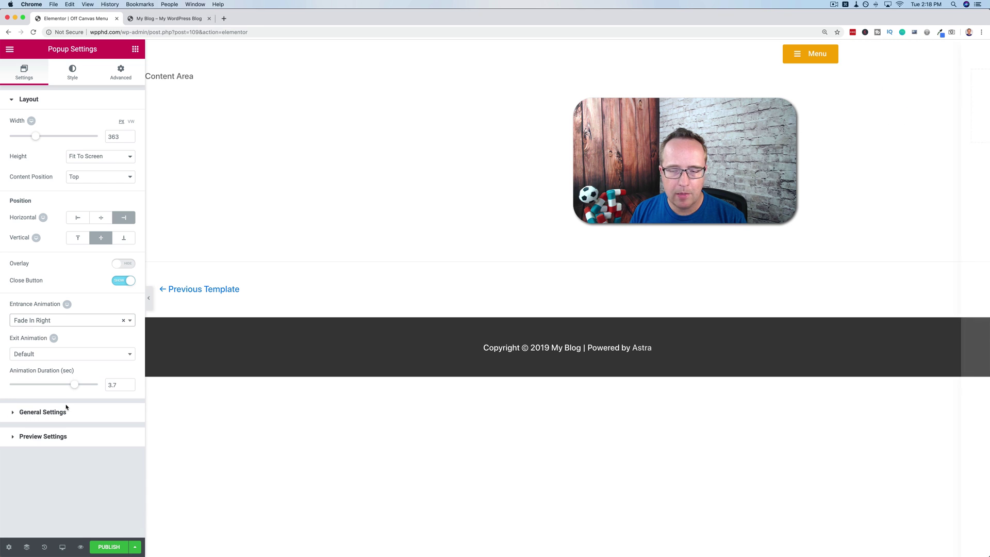
double_click(112, 385)
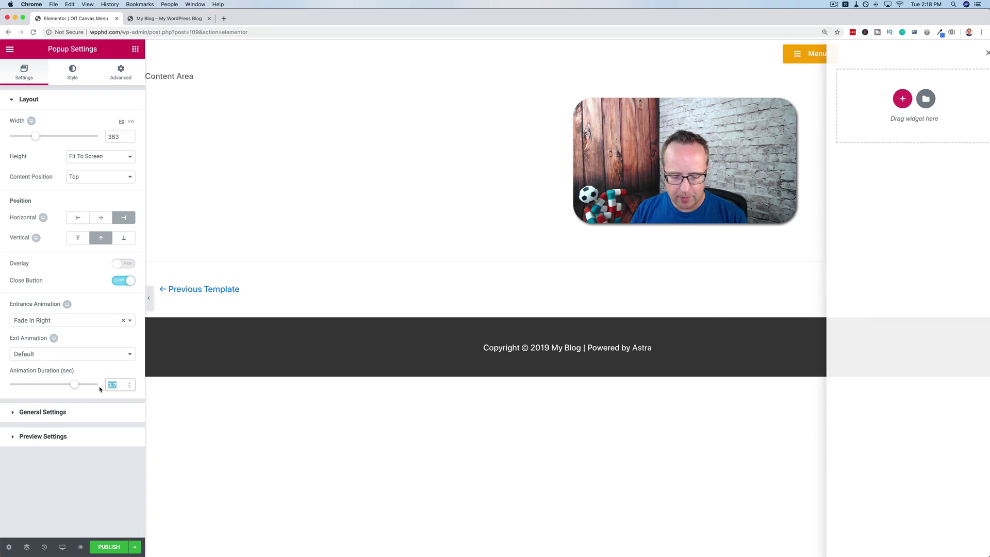
text(1.2)
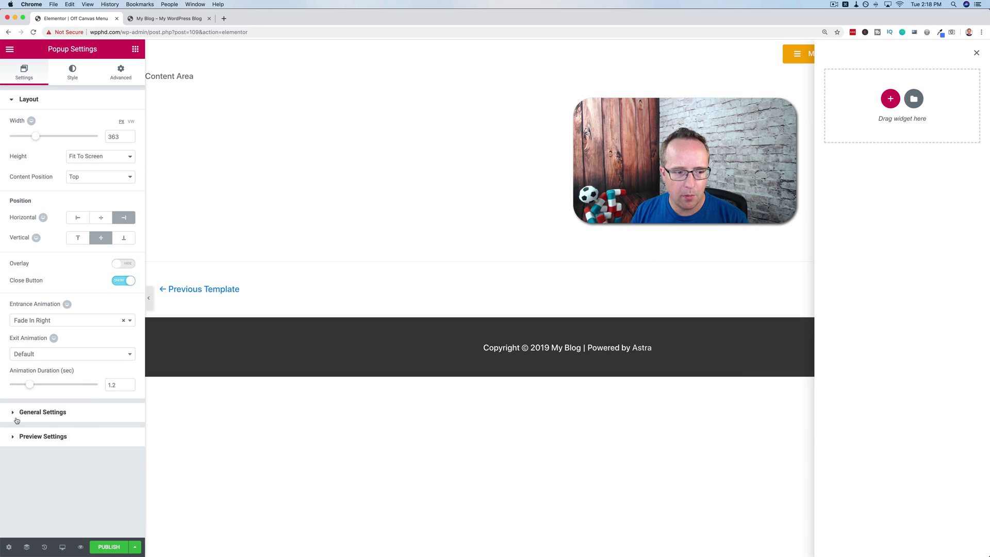
Show the popup's Style options and scroll through the live site for design reference
click(72, 72)
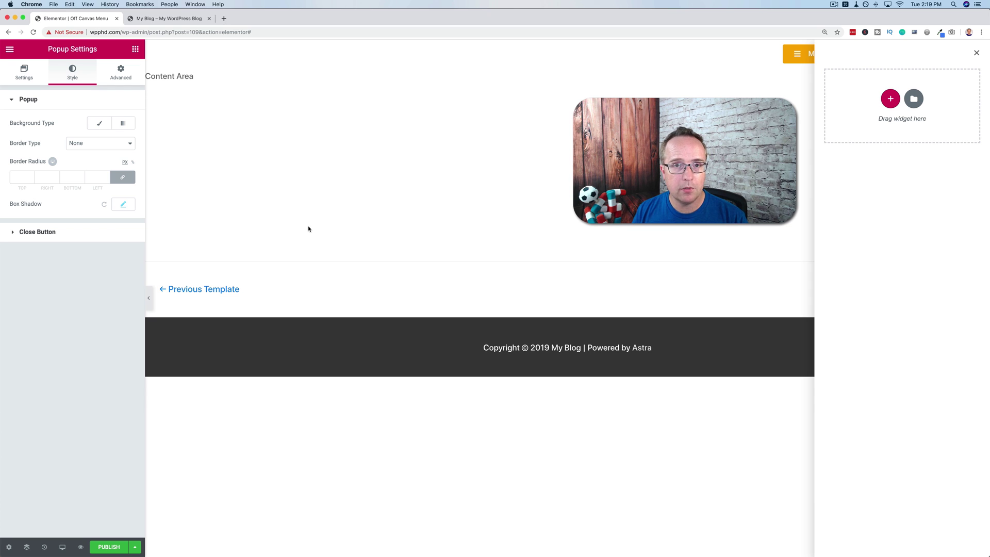
click(176, 19)
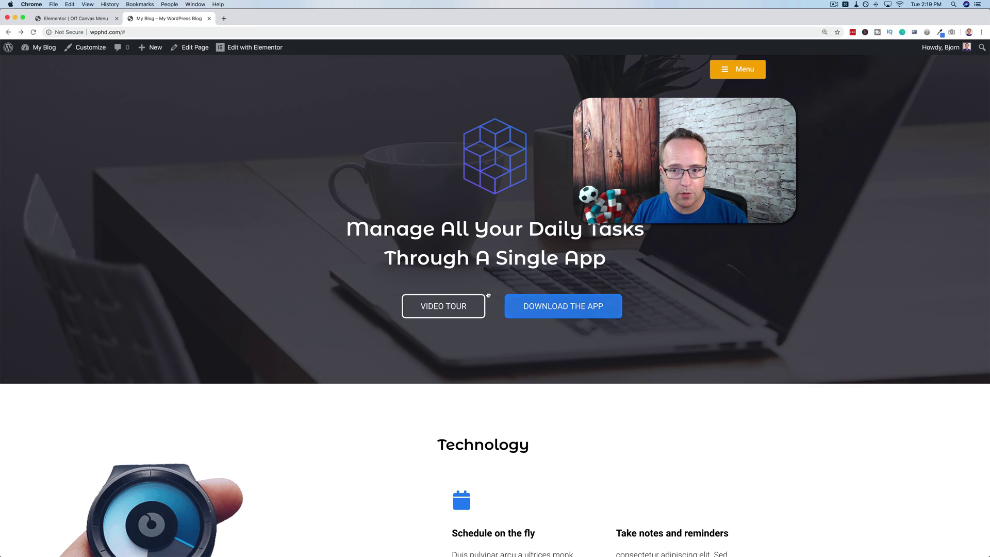
scroll(460, 487, down, 10)
scroll(485, 292, down, 5)
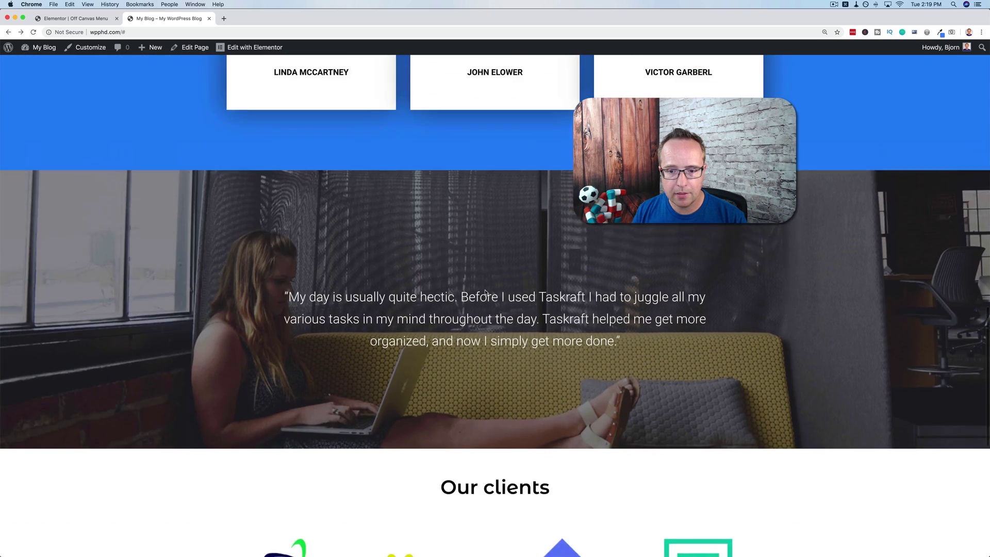
scroll(170, 84, up, 20)
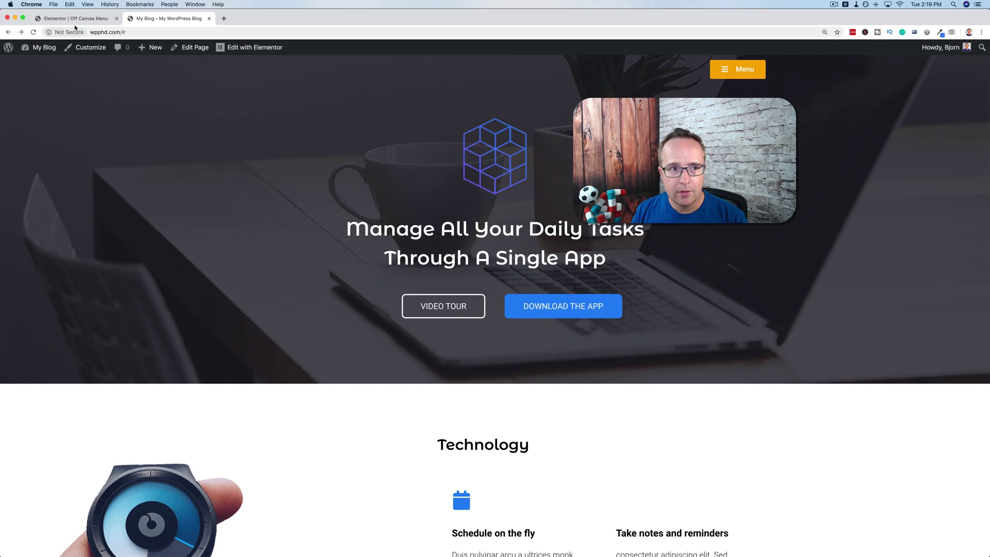
click(76, 21)
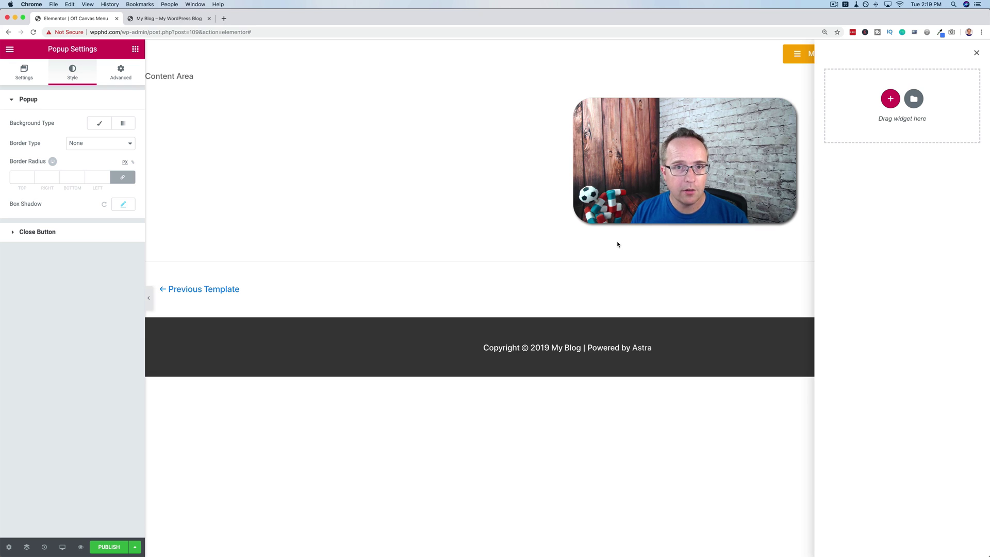
Set a 180° linear gradient background from light grey at top to near-white at bottom
click(122, 123)
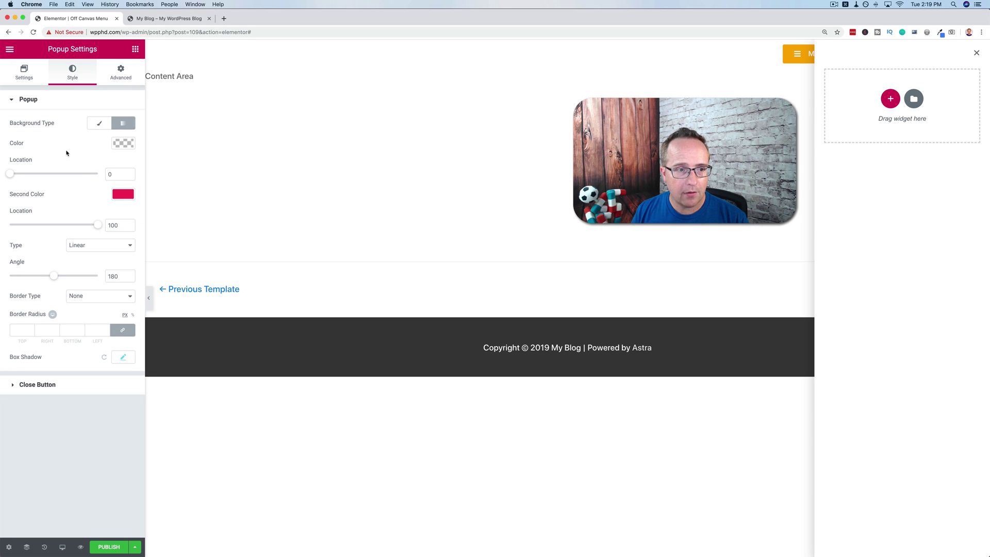
click(126, 146)
drag(33, 227, 6, 175)
click(114, 143)
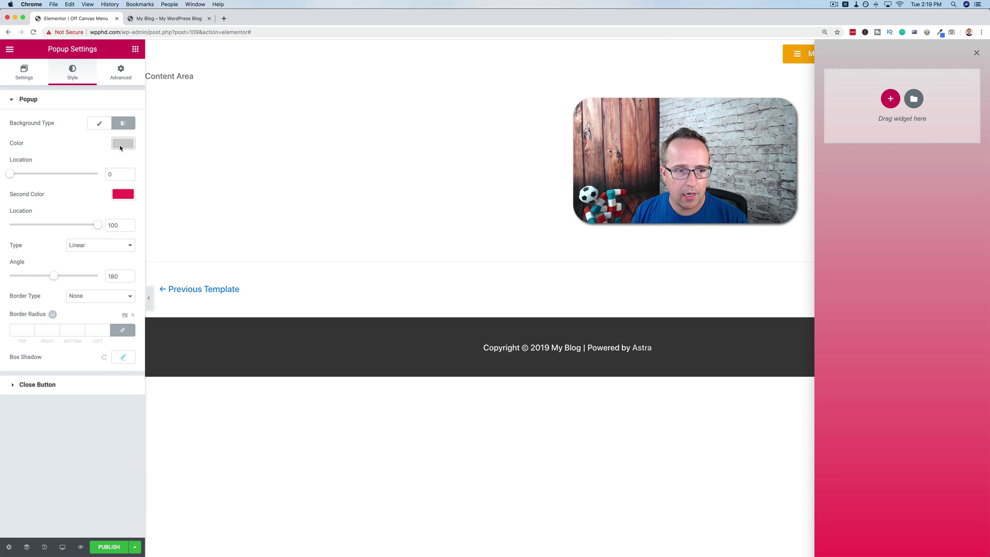
click(128, 194)
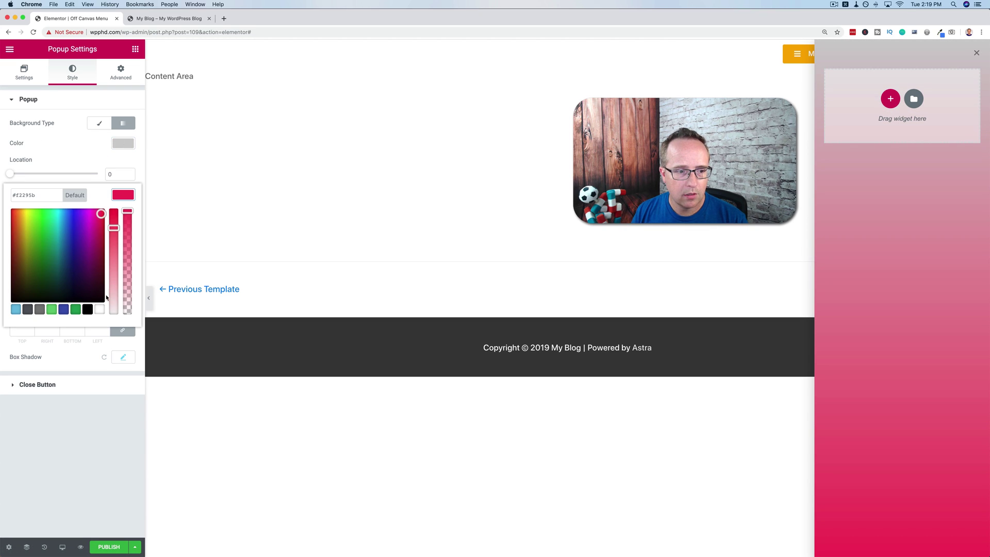
drag(113, 305, 113, 322)
drag(21, 262, 2, 208)
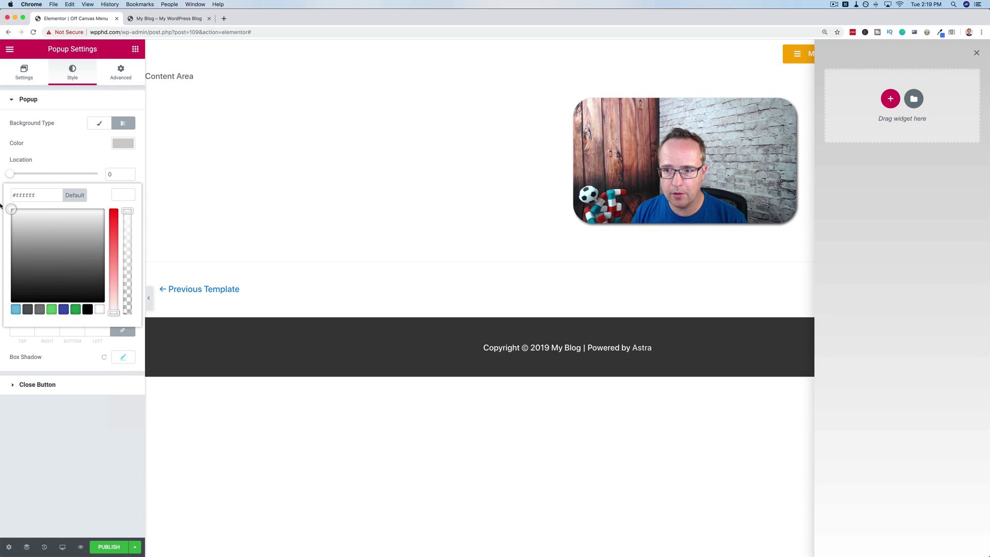
click(2, 208)
click(120, 144)
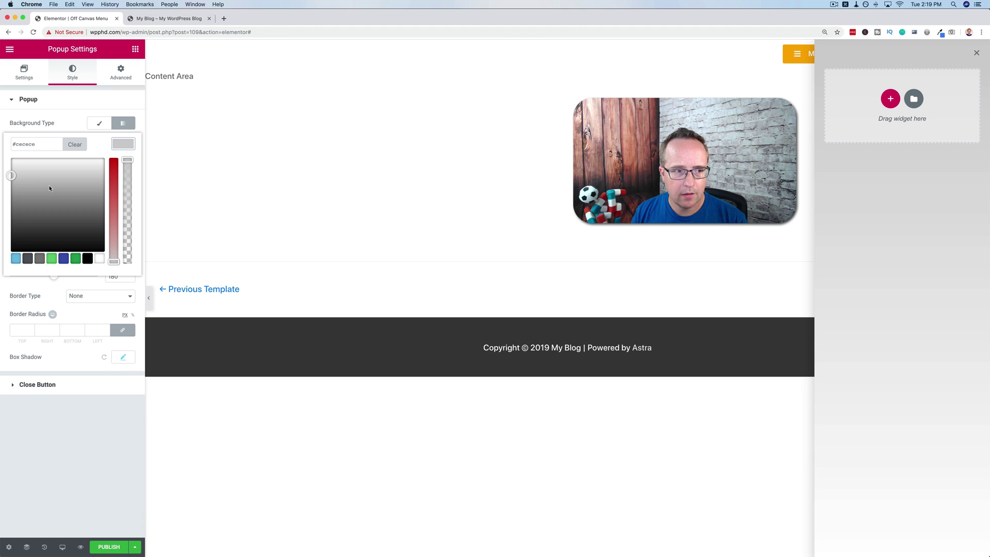
click(120, 144)
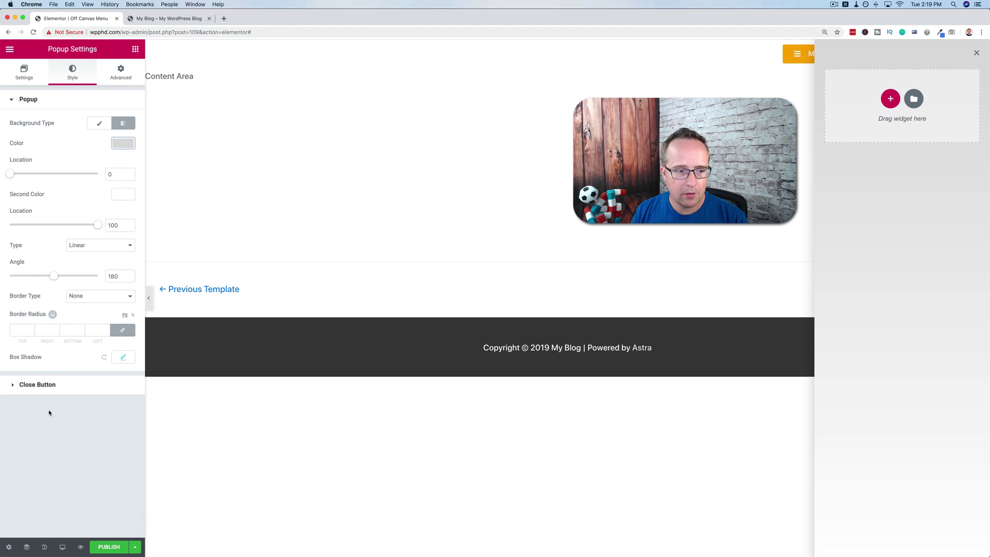
Set the close button's background colour to white and its size to 17
click(13, 385)
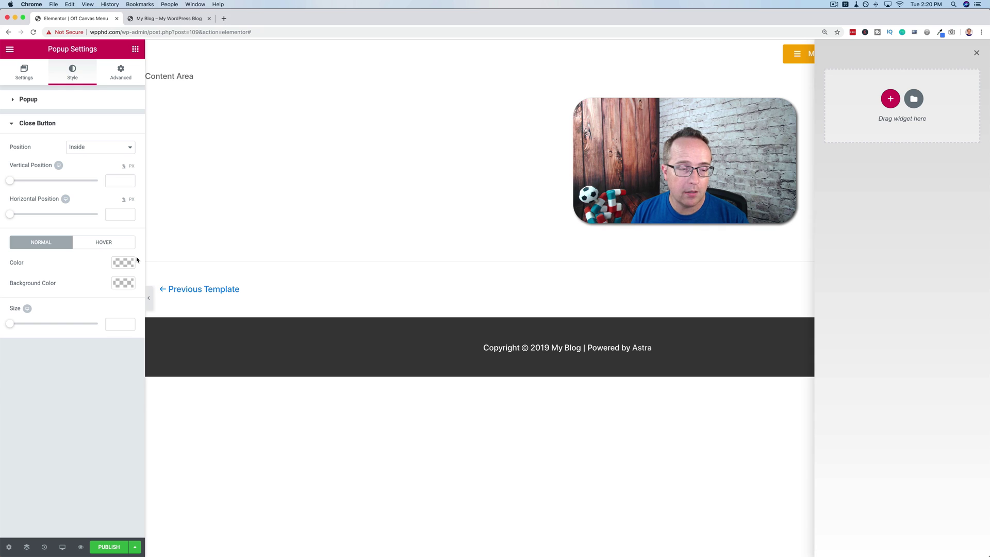
click(118, 287)
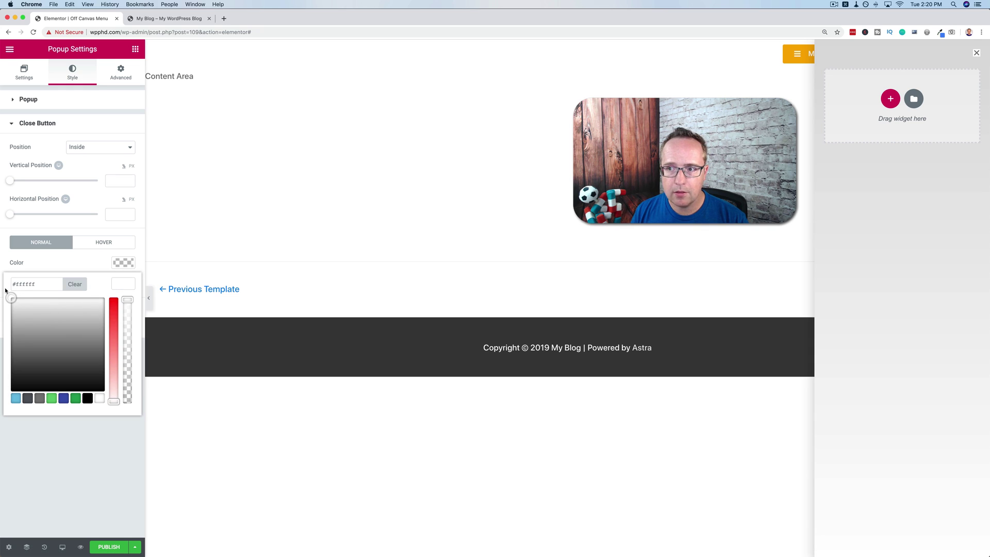
click(60, 448)
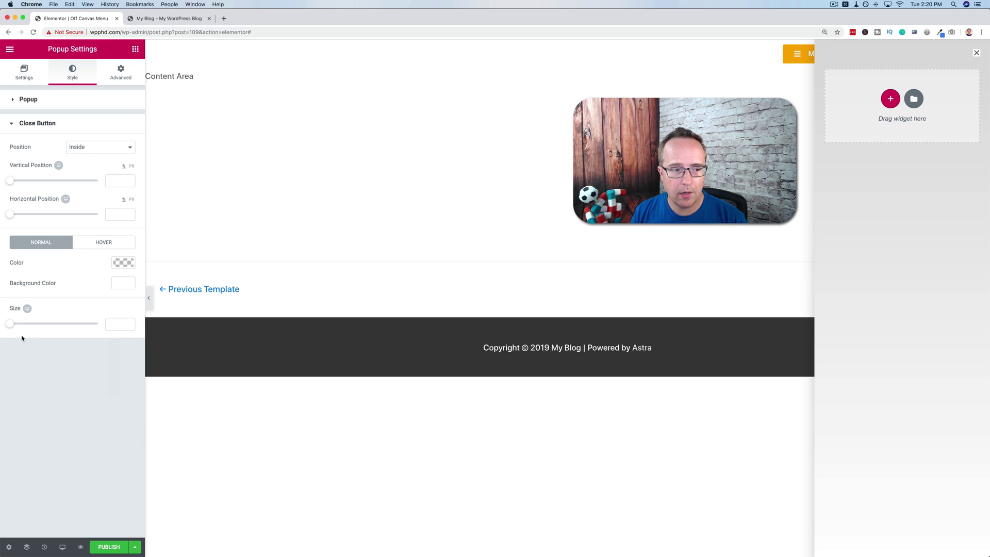
drag(11, 324, 27, 328)
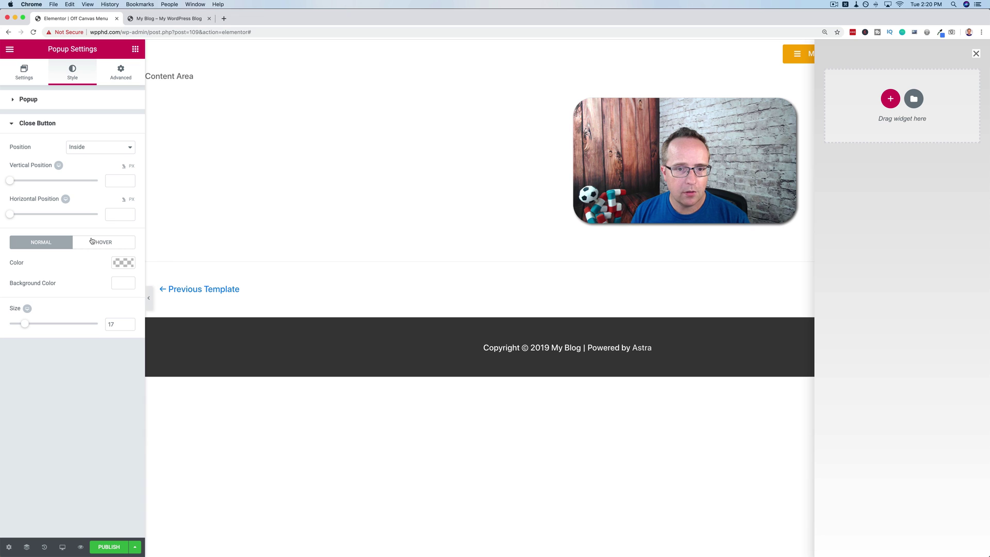
Add an Image widget to the popup showing the cube logo logo-2.png
click(135, 49)
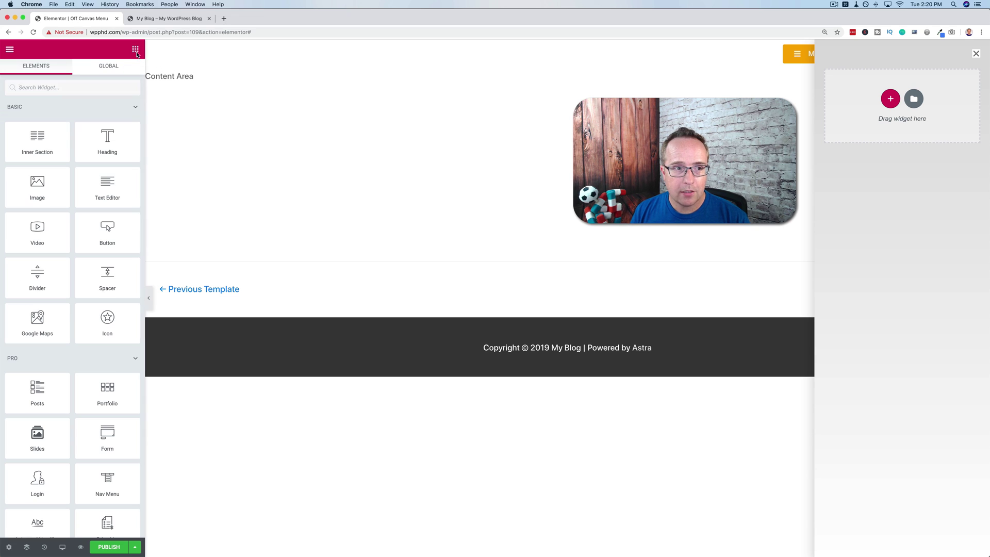
text(image)
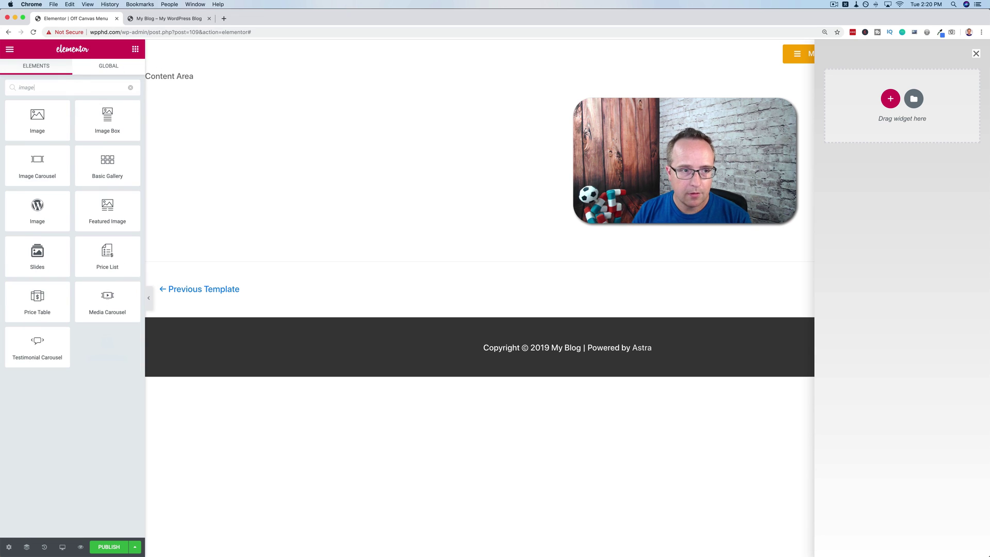
drag(56, 121, 897, 76)
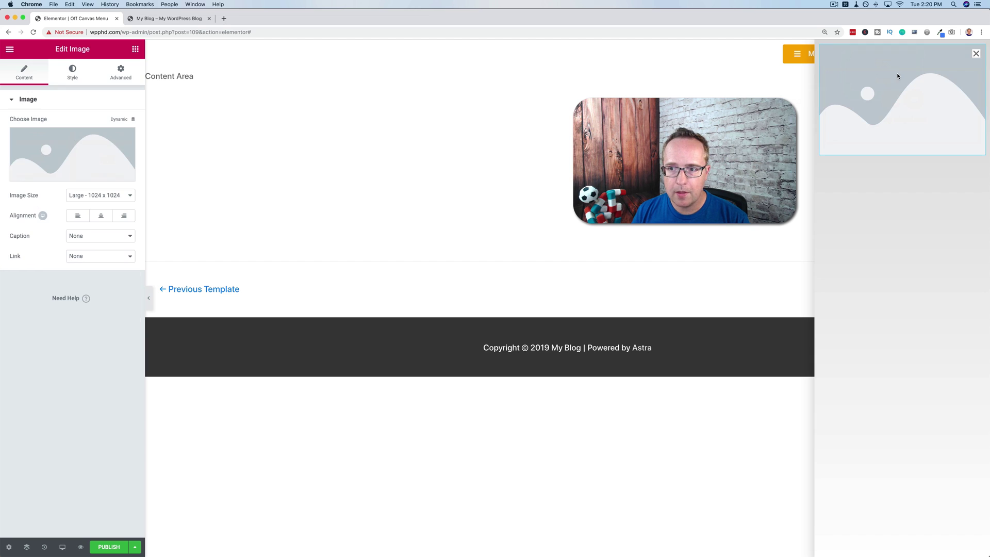
click(46, 153)
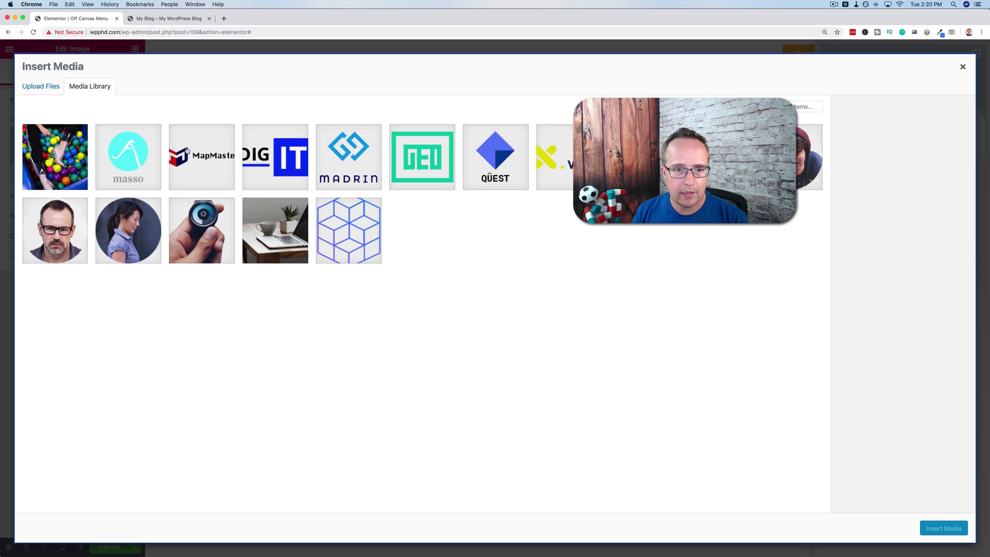
click(363, 232)
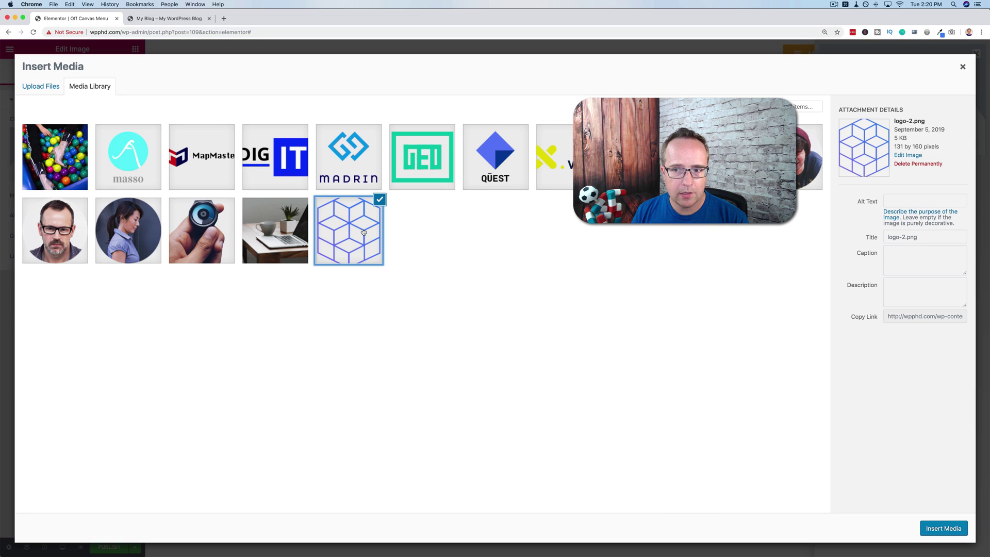
click(944, 532)
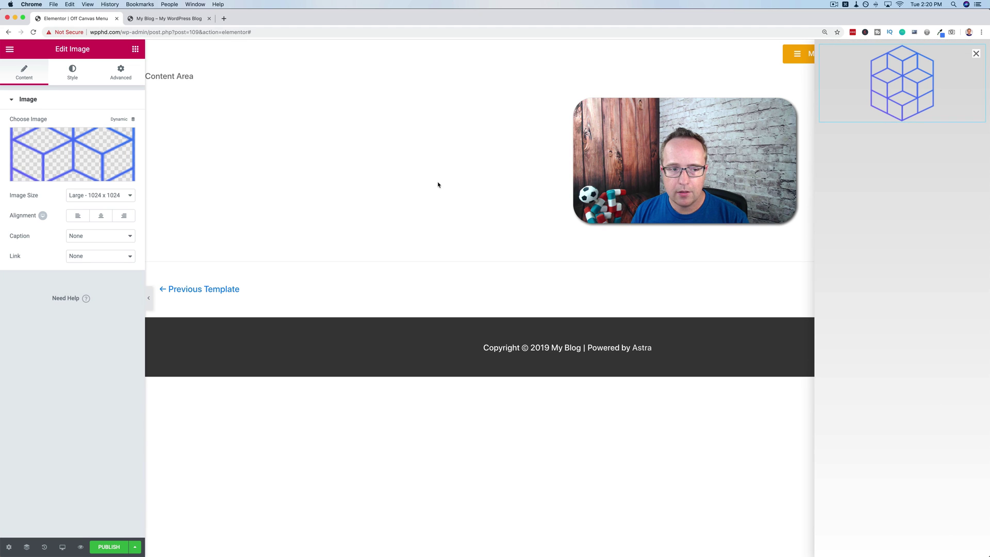
Give the logo 45 top padding and a width of 27
click(129, 76)
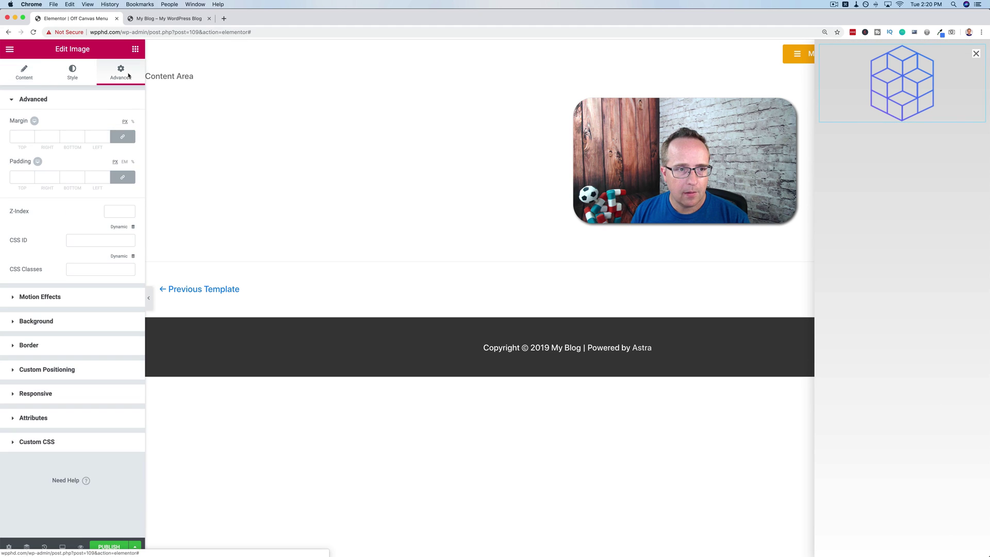
click(122, 176)
click(21, 177)
text(25)
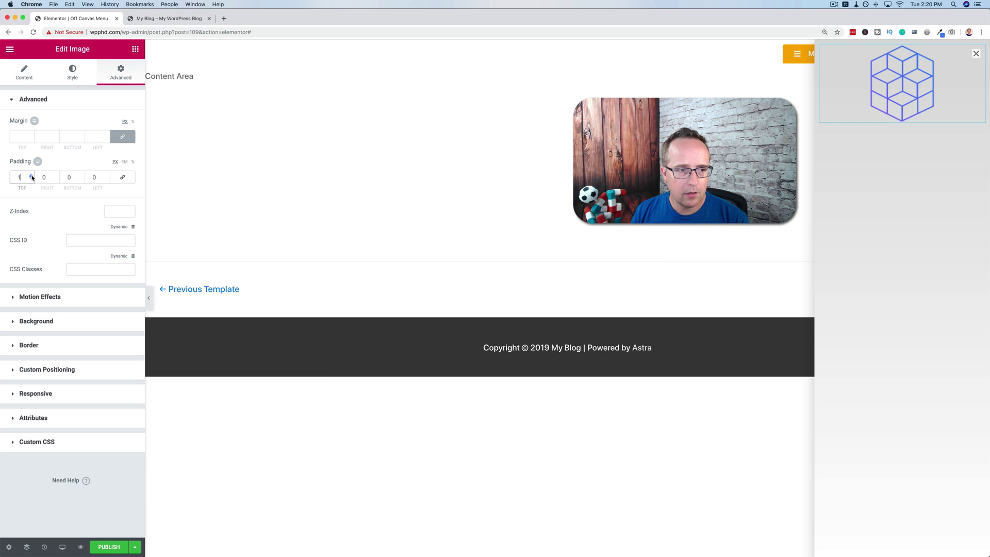
click(32, 175)
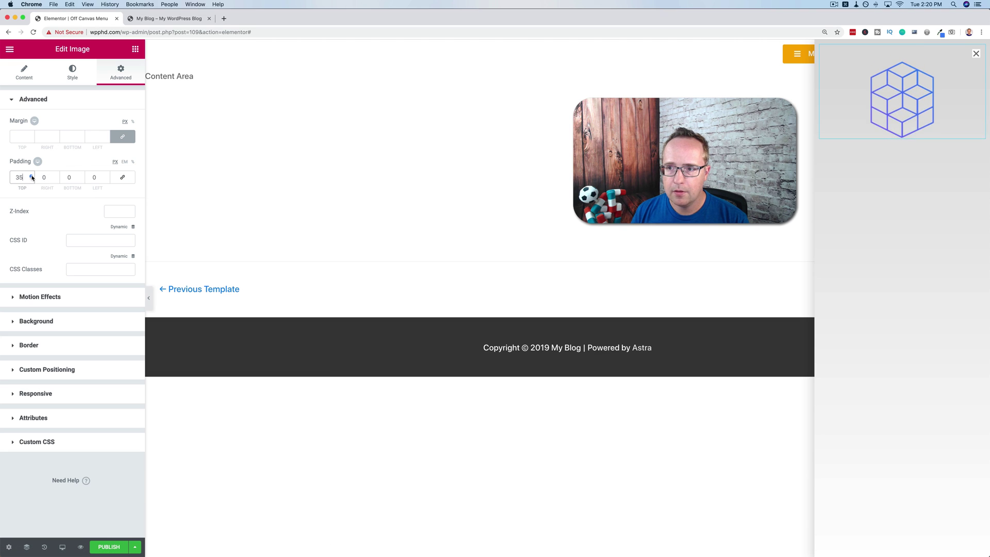
click(73, 72)
click(15, 136)
drag(17, 141, 33, 144)
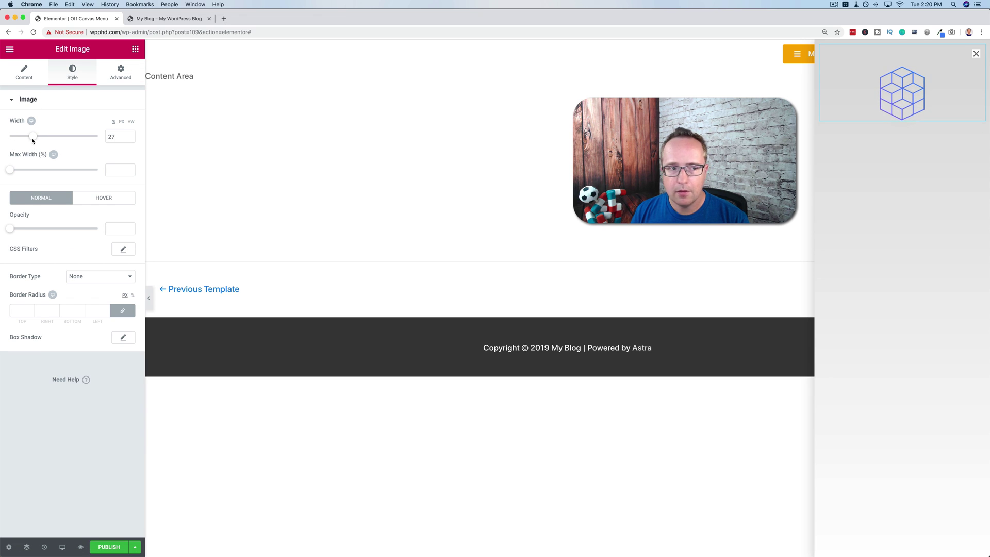
Search widgets for 'nav' and place a Nav Menu widget below the logo
click(135, 49)
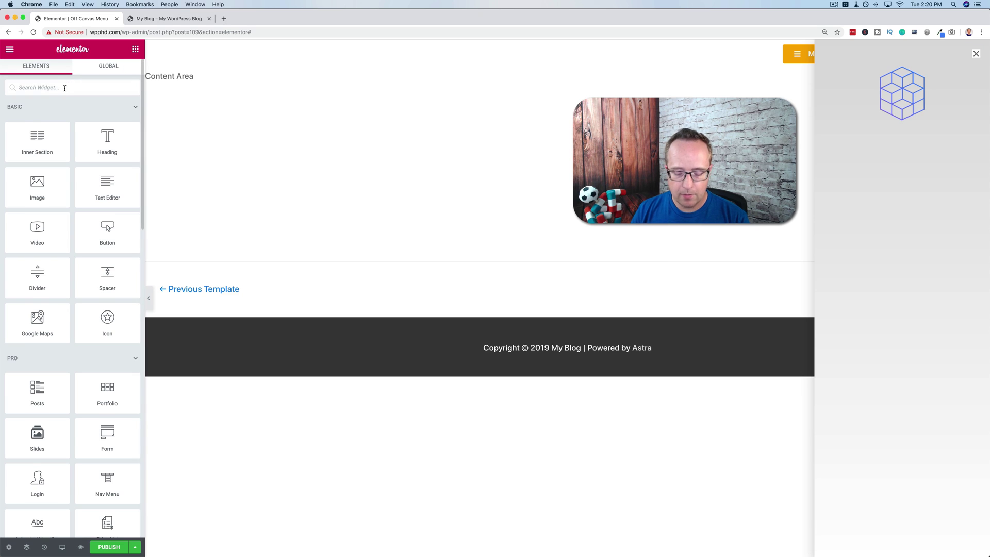
click(64, 88)
text(nav)
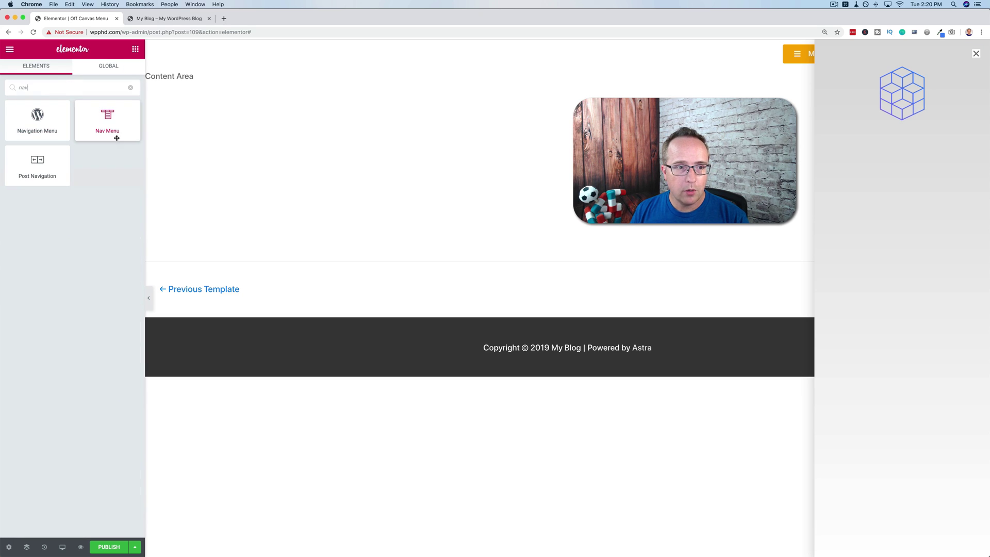
drag(116, 138, 899, 119)
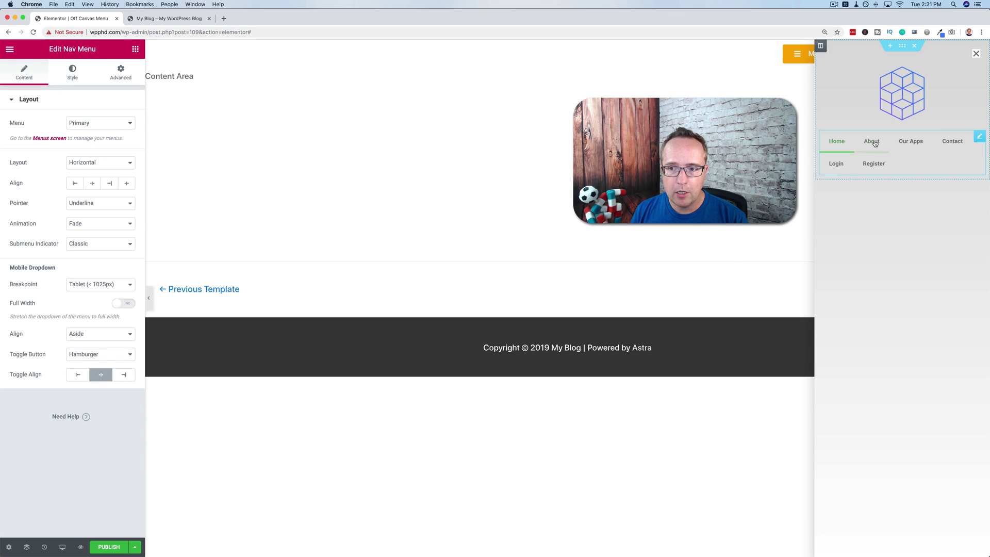
Set the nav menu Layout to Vertical and Pointer to None
click(108, 164)
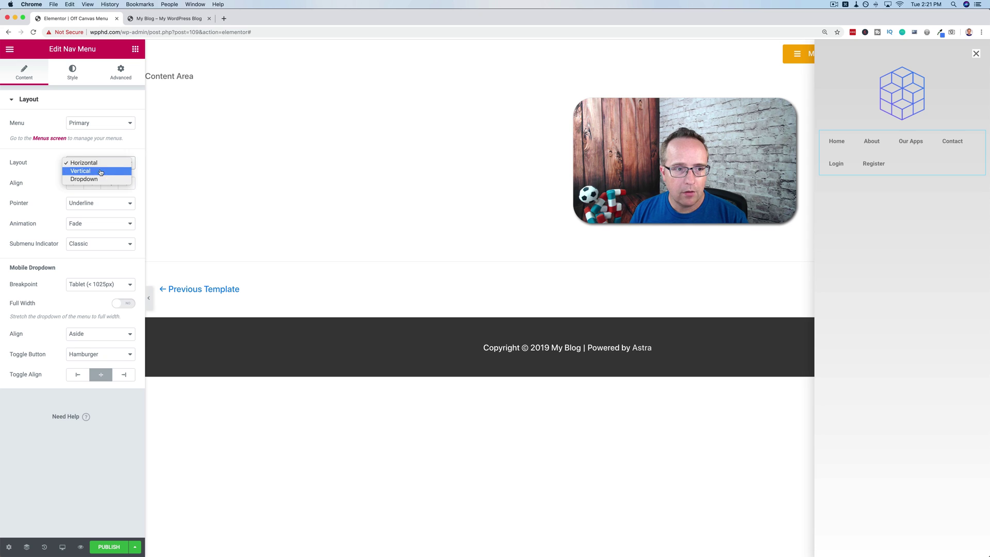
click(96, 172)
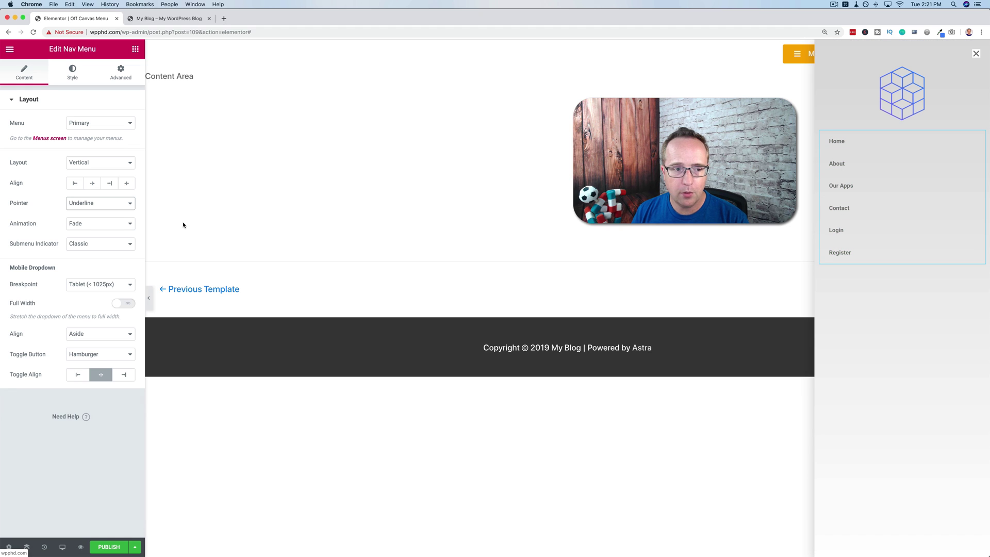
click(108, 203)
click(72, 195)
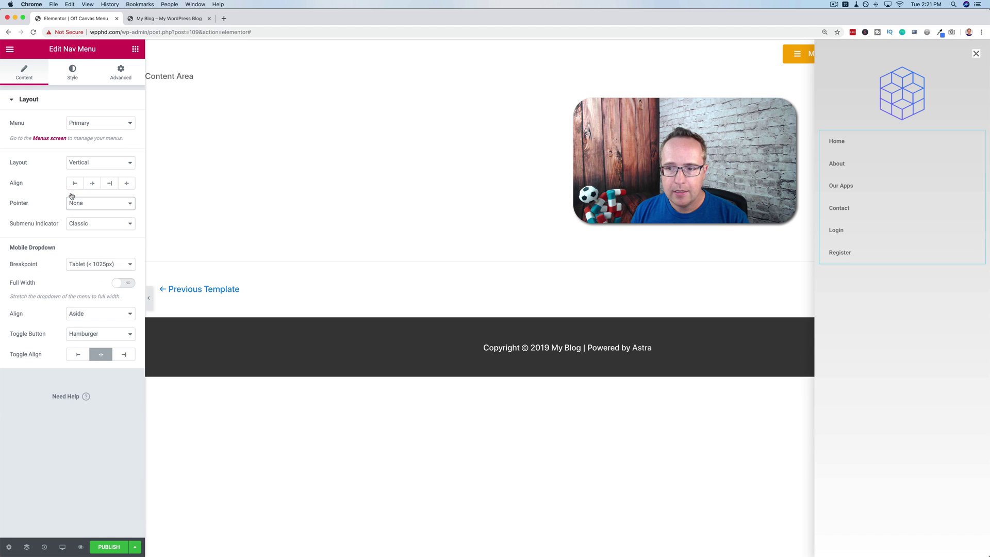
Set the menu's normal text colour to grey #777777
click(74, 78)
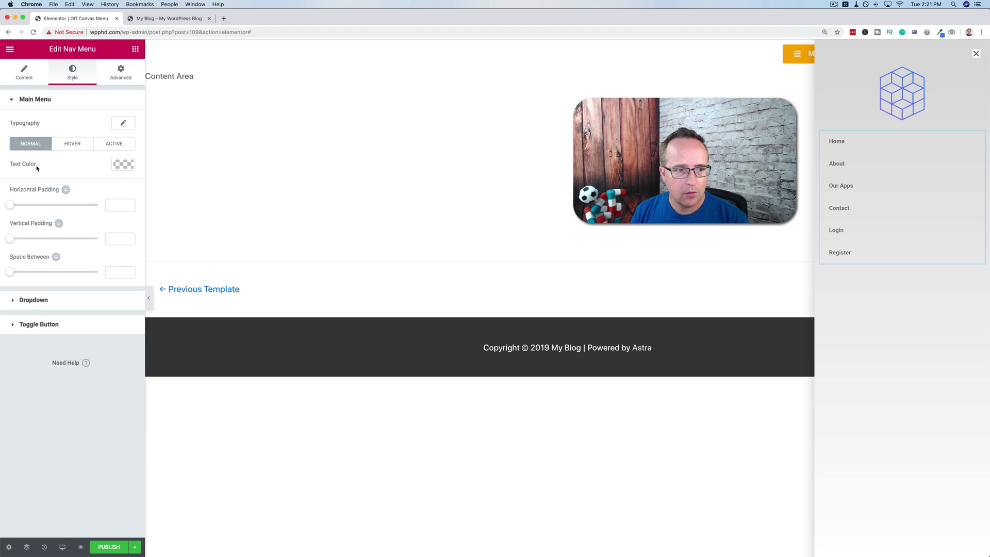
click(72, 144)
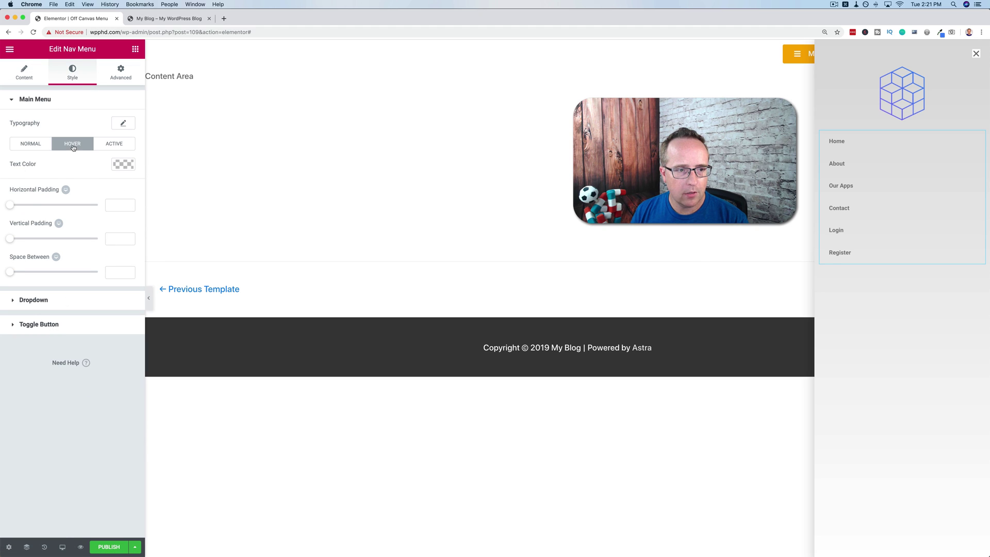
click(123, 163)
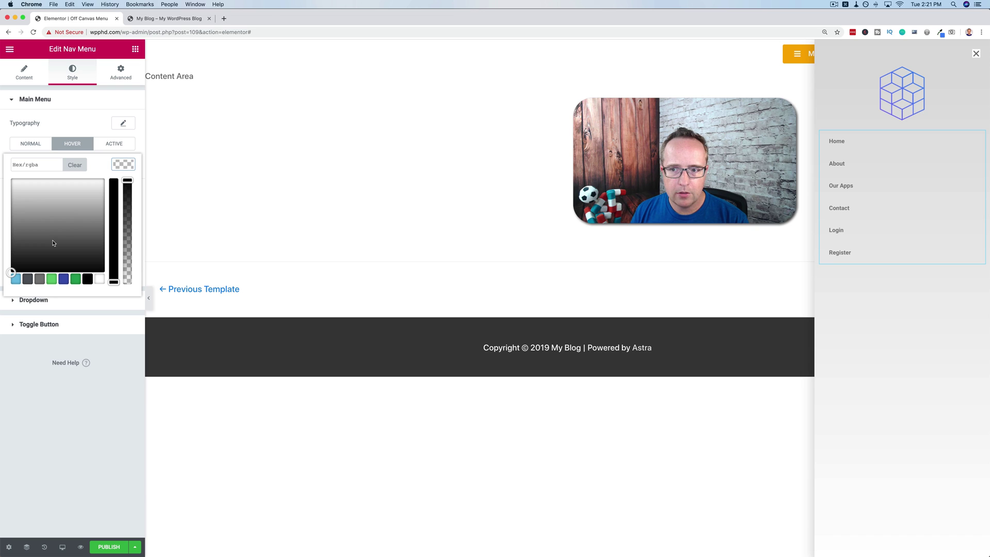
click(24, 146)
click(122, 165)
drag(62, 227, 9, 227)
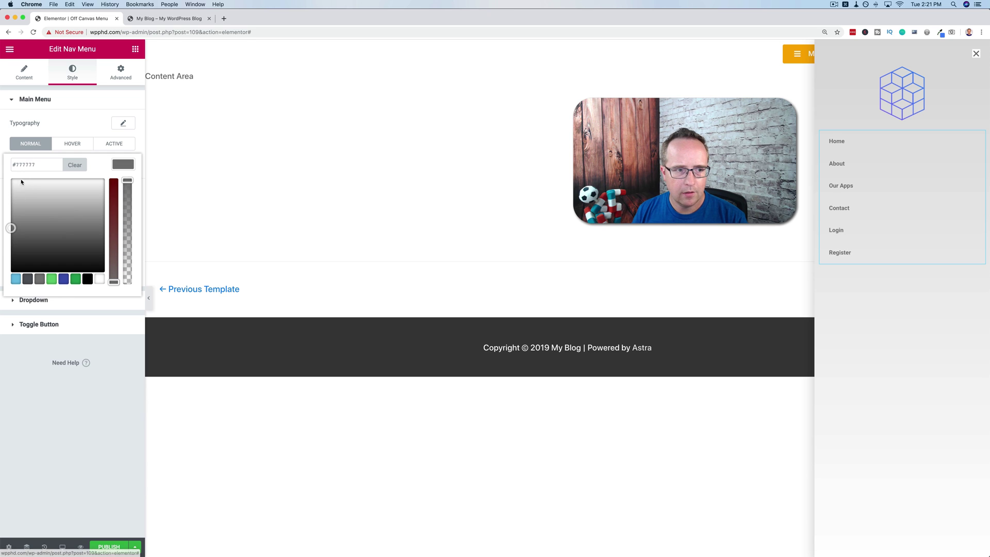
triple_click(27, 166)
key(super+c)
Set the menu's hover text colour to light grey #aaaaaa
click(72, 143)
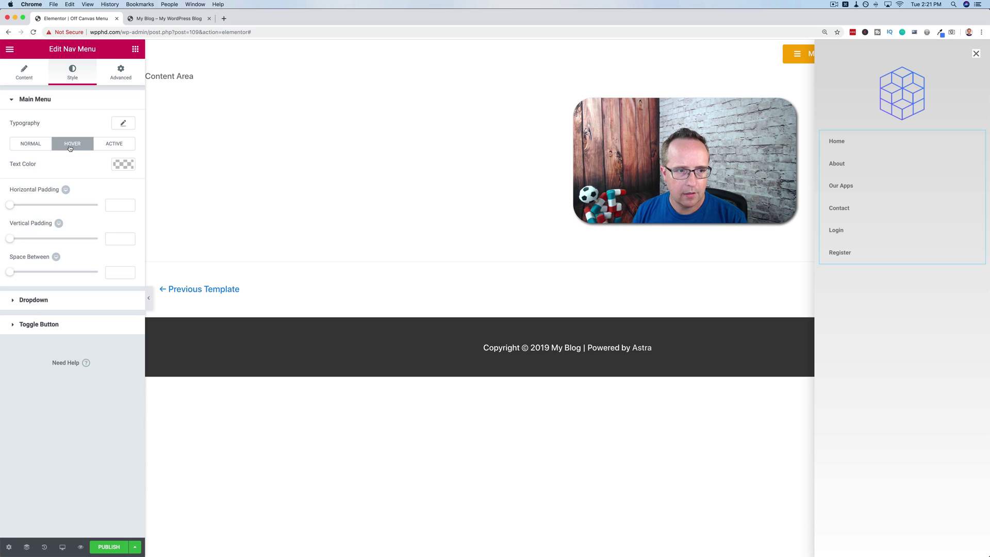
click(124, 165)
click(36, 164)
key(super+v)
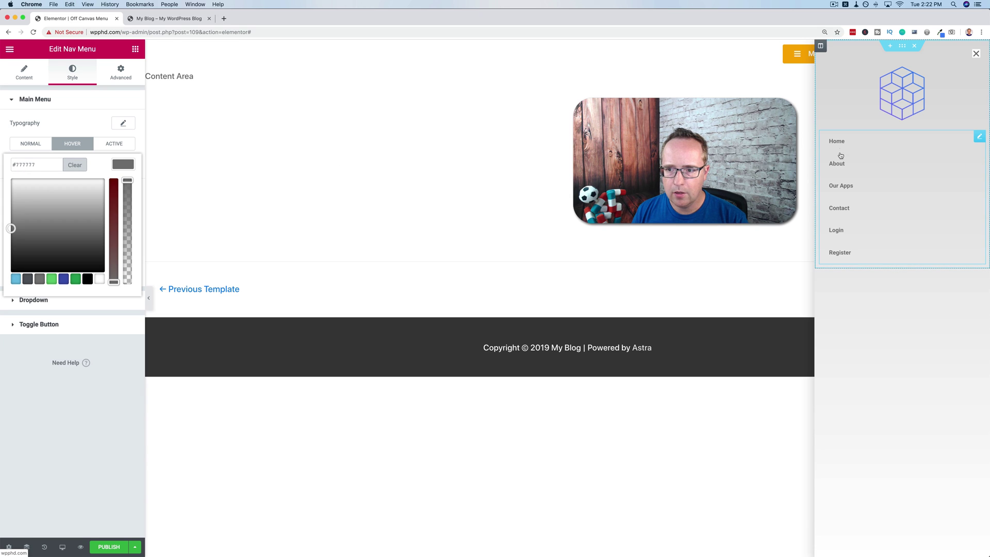
click(19, 211)
drag(19, 210, 11, 209)
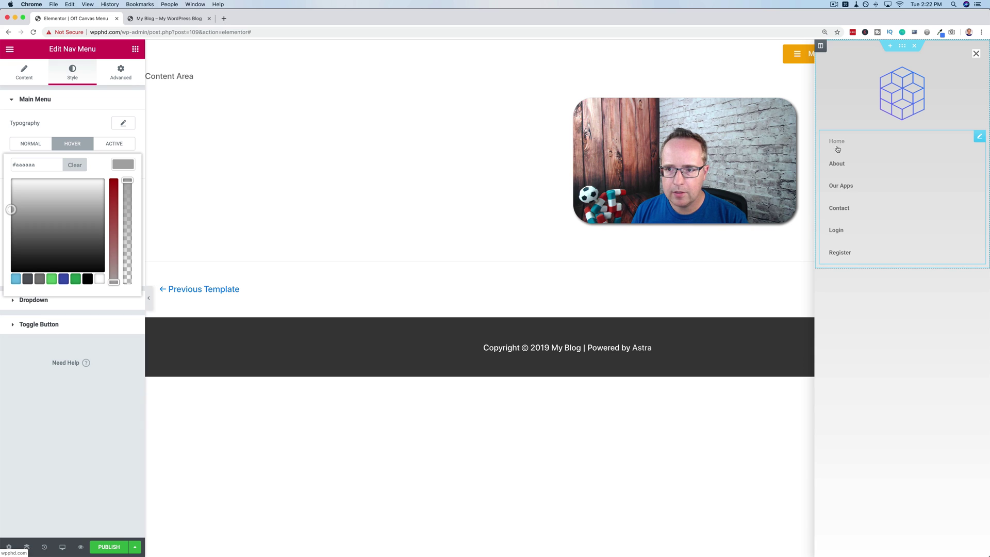
click(92, 121)
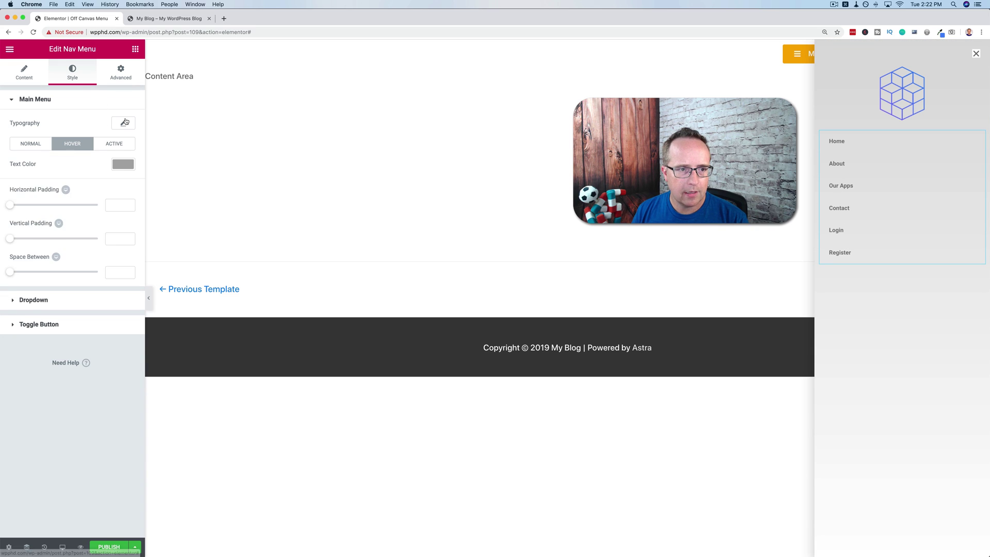
Set the menu's typography size to 18 px
click(123, 122)
drag(26, 185, 25, 187)
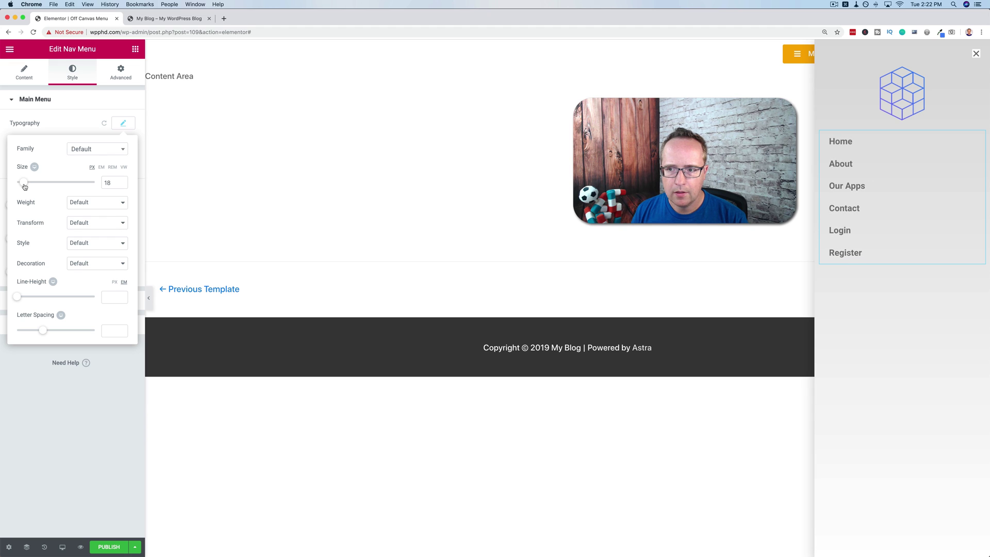
click(123, 127)
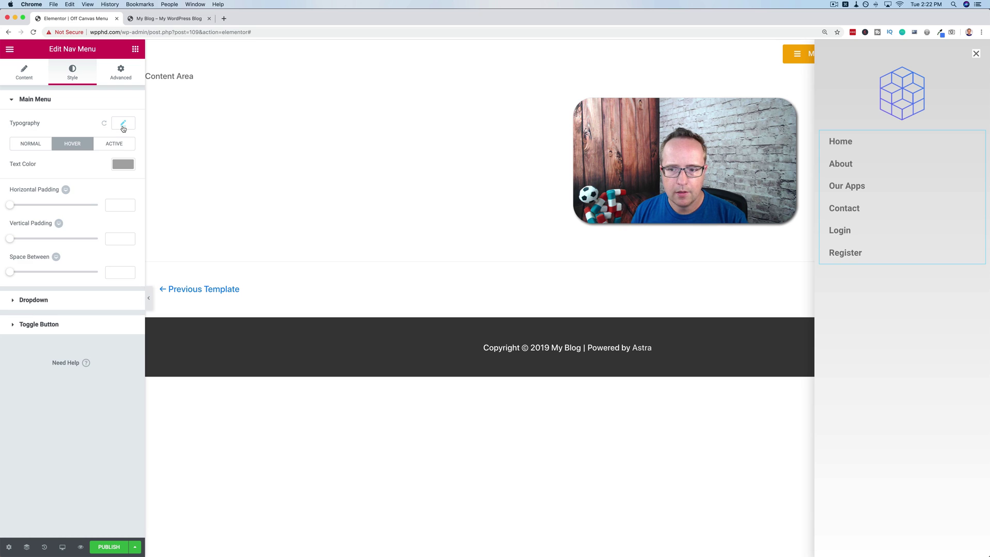
Search widgets for 'soc' and add a Social Icons widget below the nav menu
click(134, 49)
click(64, 86)
text(social)
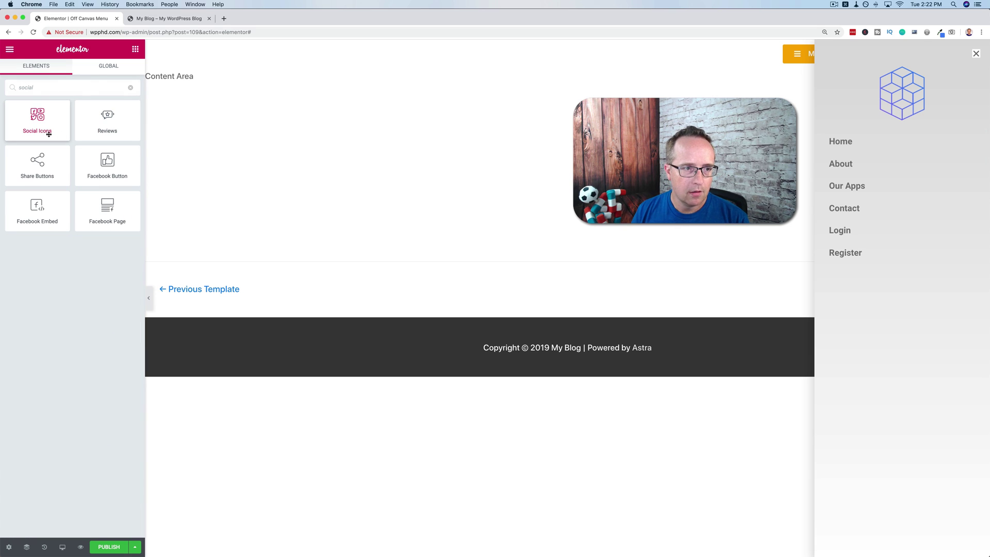
drag(46, 130, 852, 263)
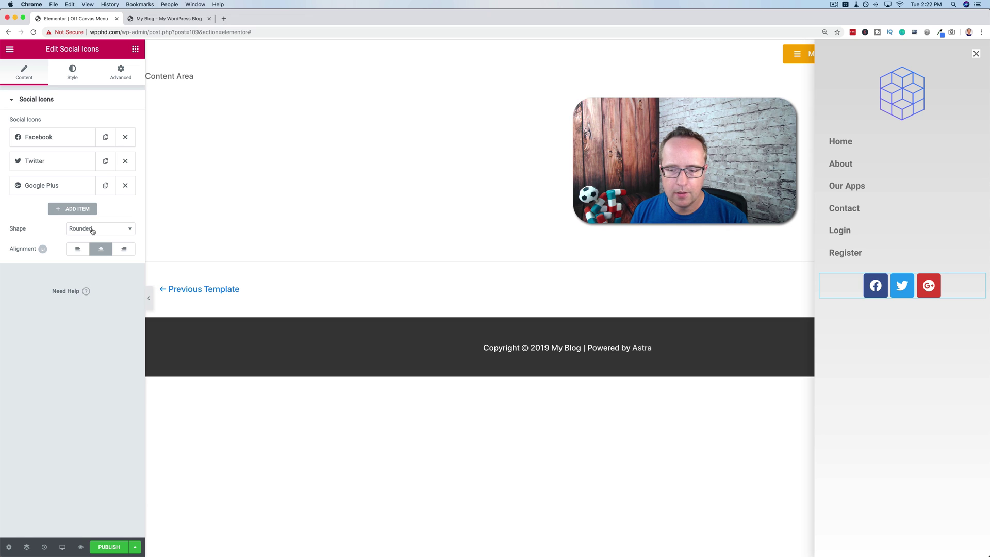
Set the social icons' Color to Custom with primary colour #777777
click(75, 80)
click(109, 125)
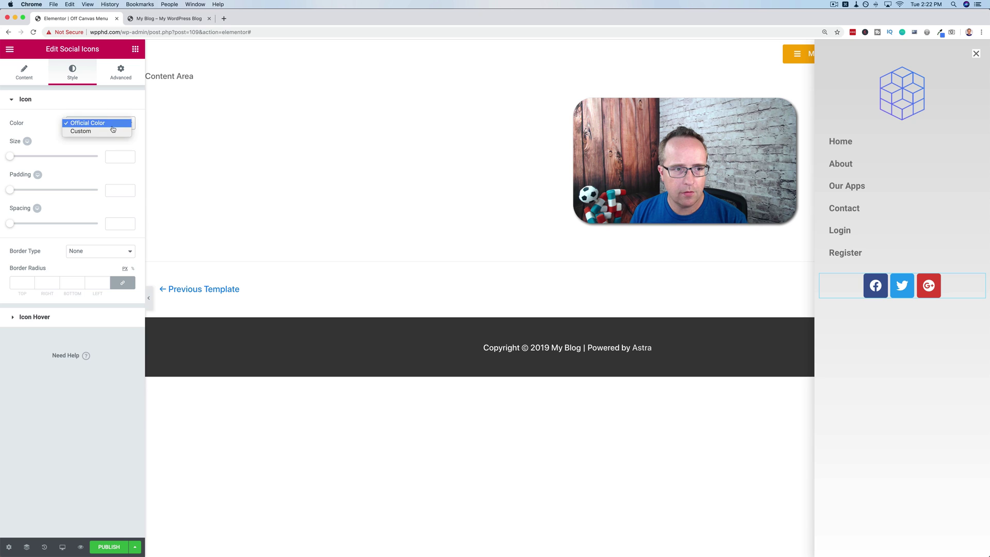
click(105, 132)
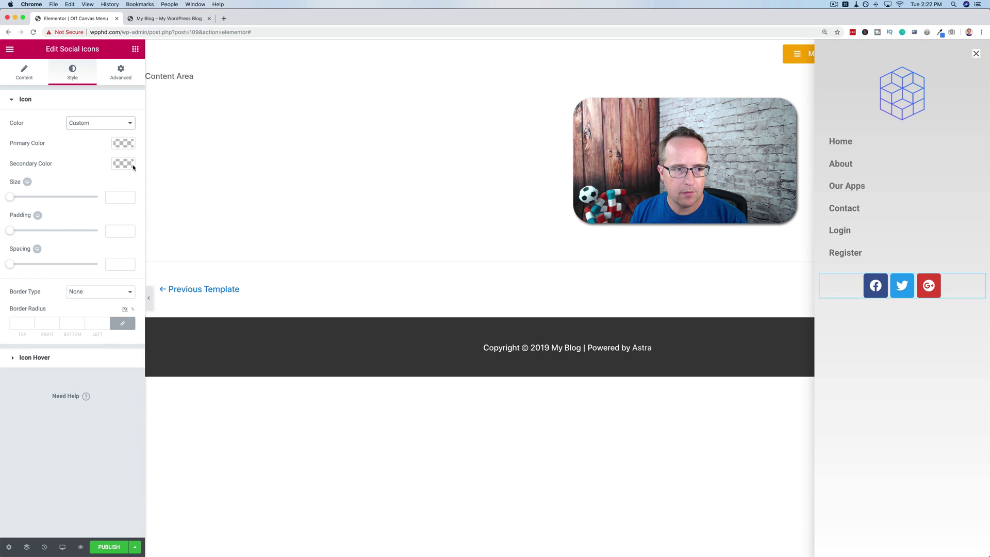
click(120, 145)
drag(42, 193, 12, 211)
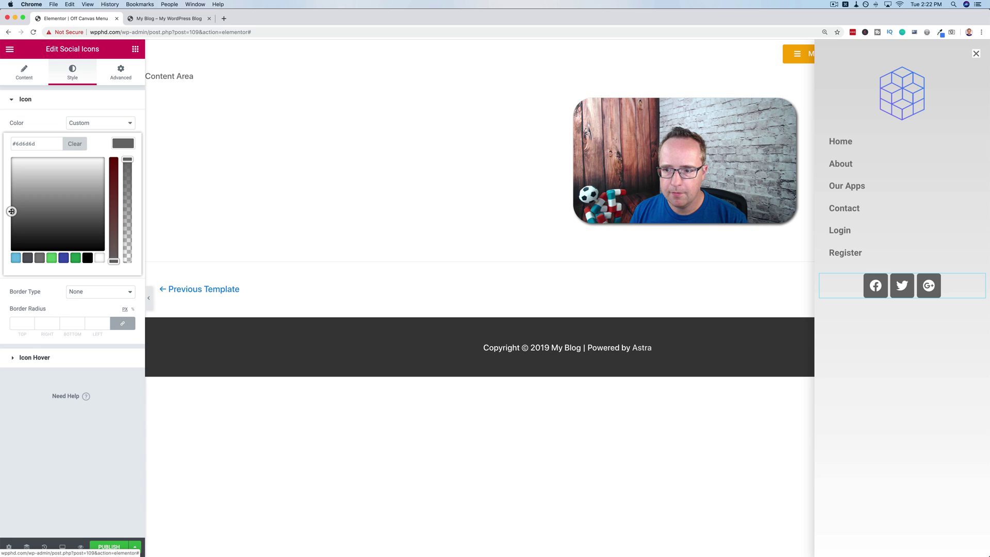
double_click(23, 144)
text(777777)
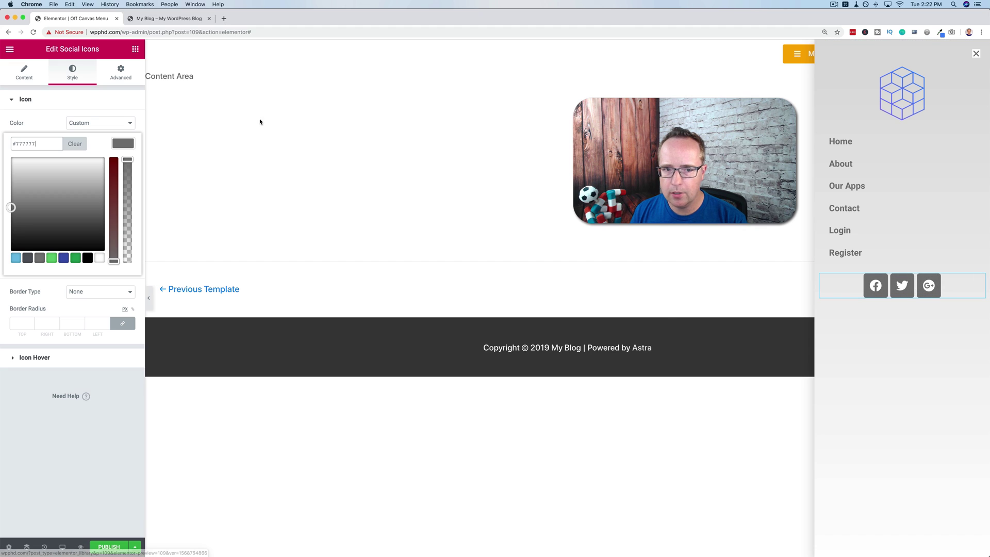
click(118, 128)
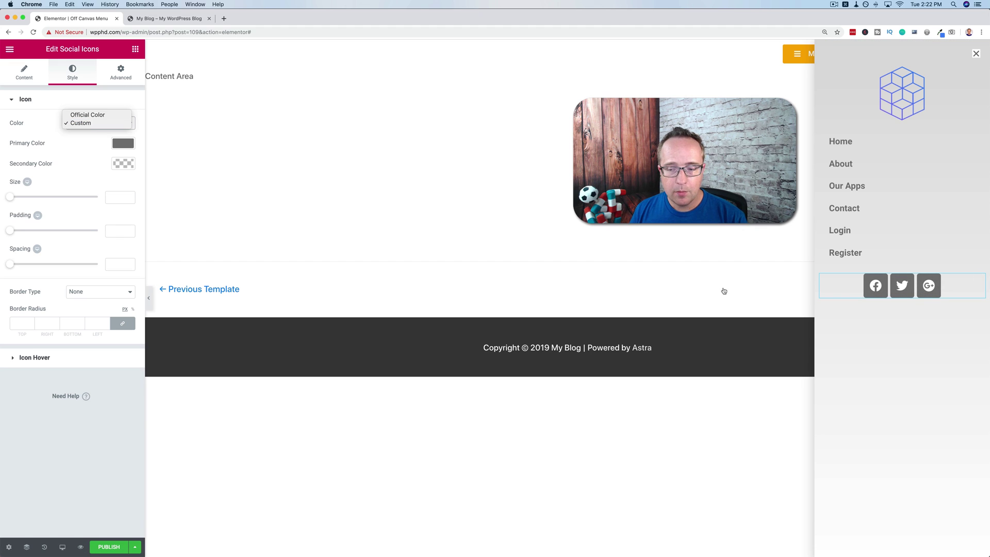
click(925, 348)
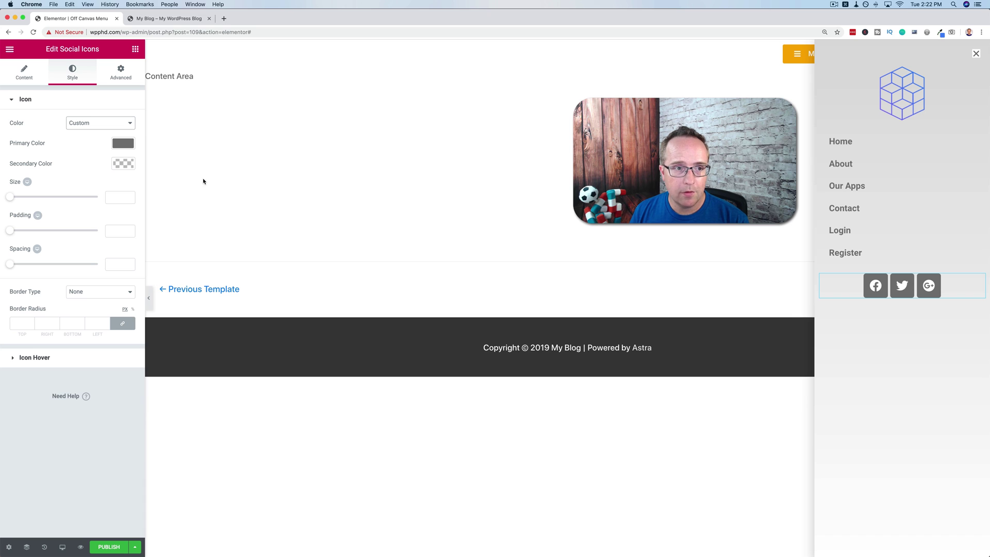
click(135, 49)
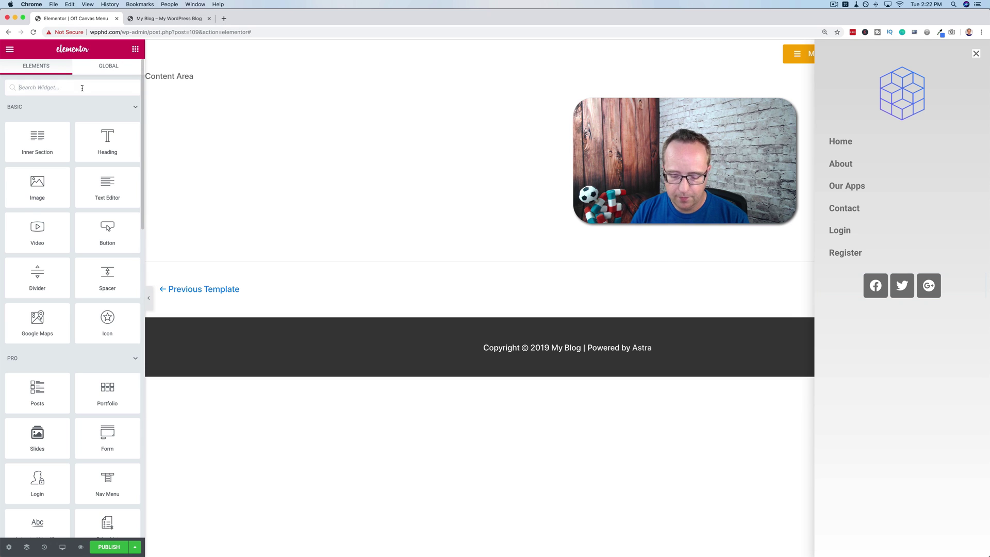
Search 'map' and drop a Google Maps widget showing the London Eye below the social icons
text(map)
drag(37, 118, 913, 290)
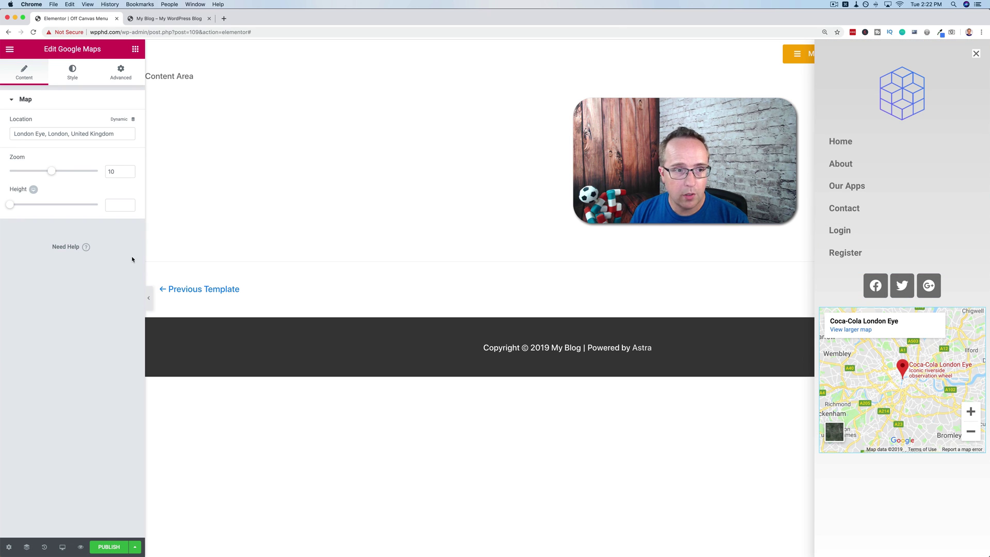
click(135, 49)
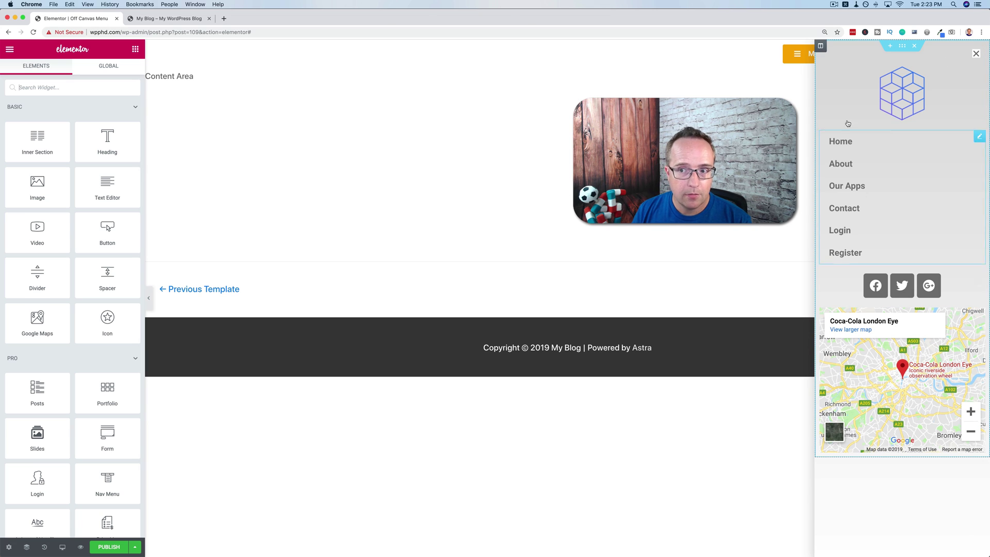
Publish the Off Canvas Menu popup, then open the Nav Button template from Theme Builder in Elementor
click(109, 547)
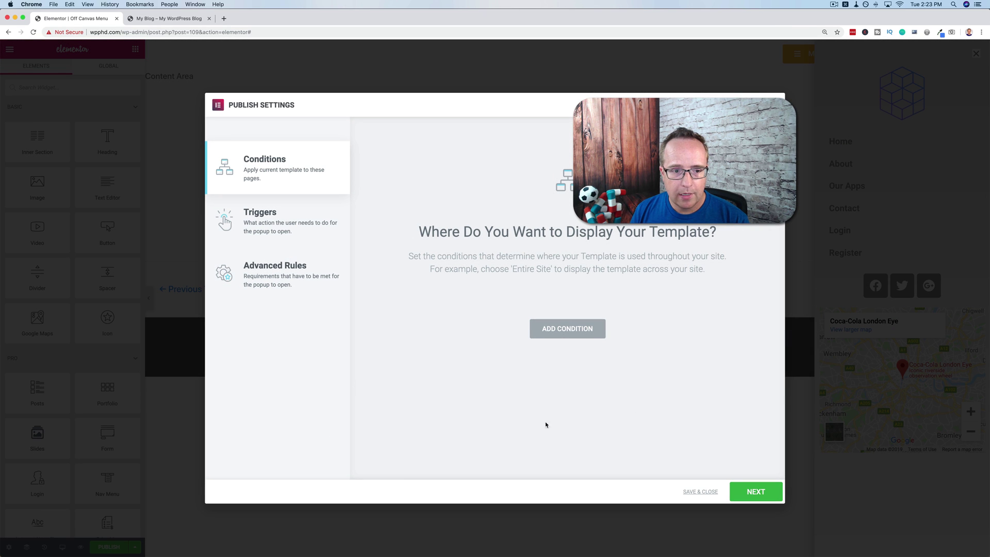
click(708, 493)
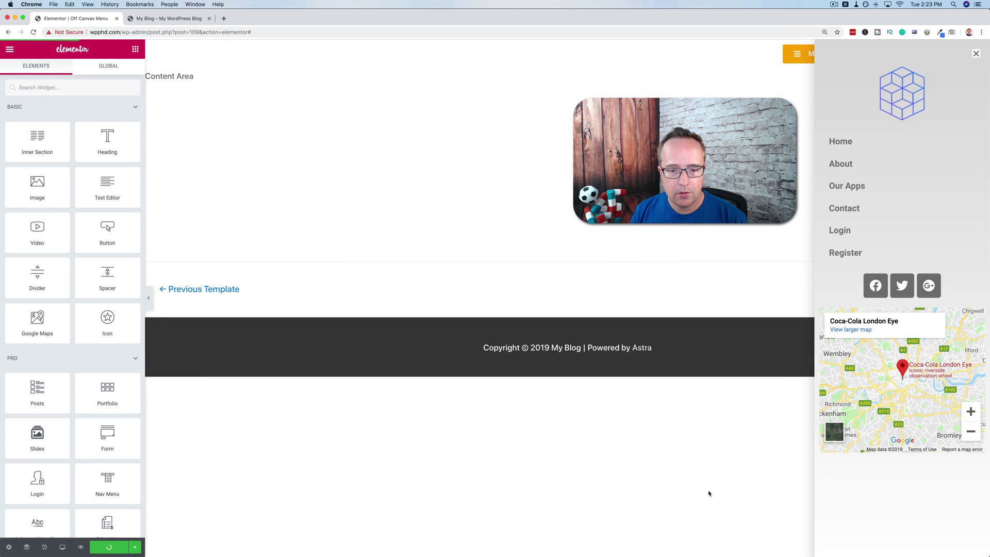
click(10, 49)
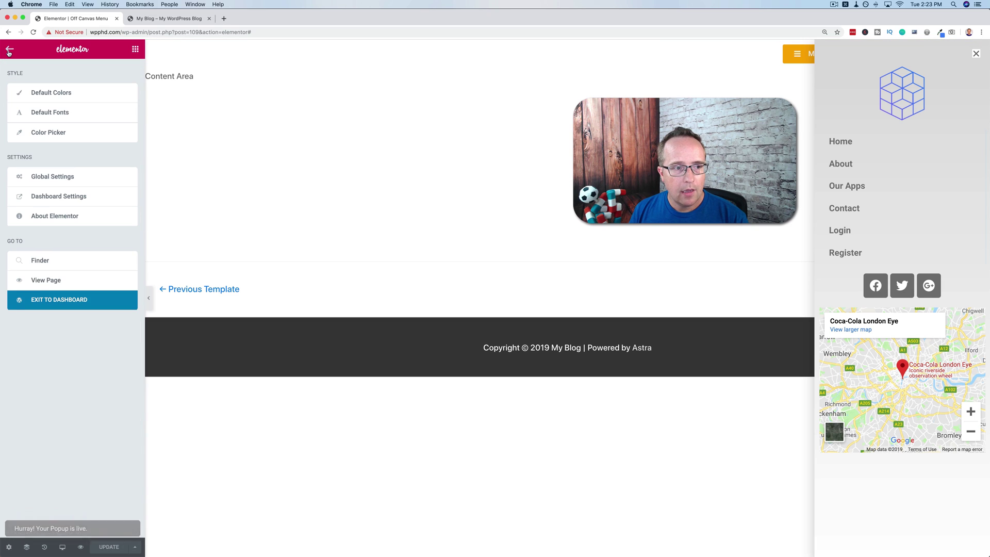
click(39, 300)
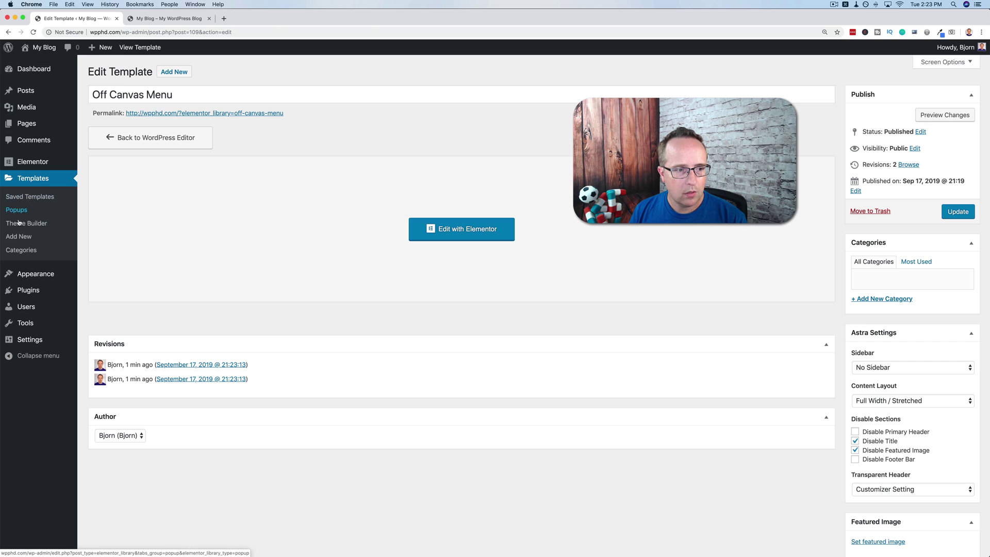
click(61, 222)
mouse_move(115, 186)
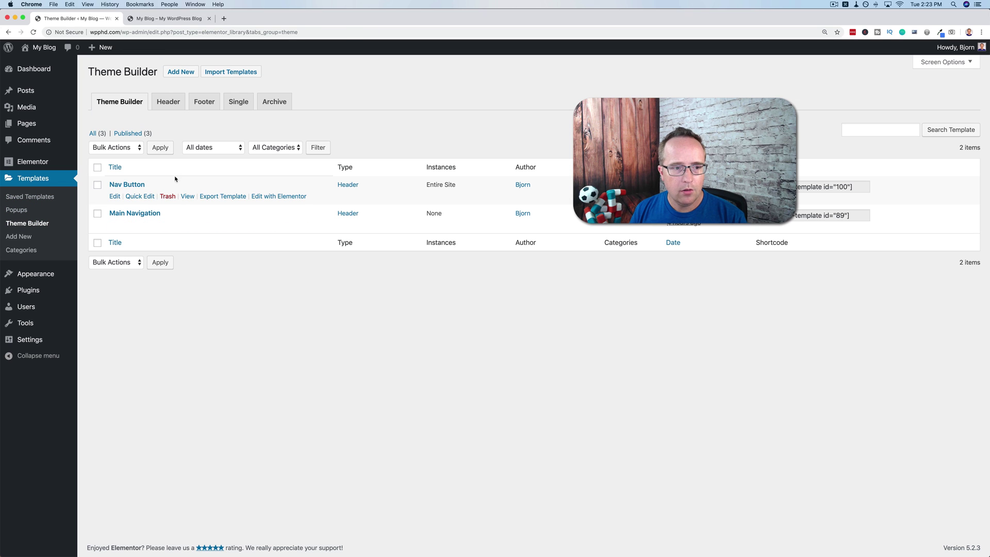
click(282, 198)
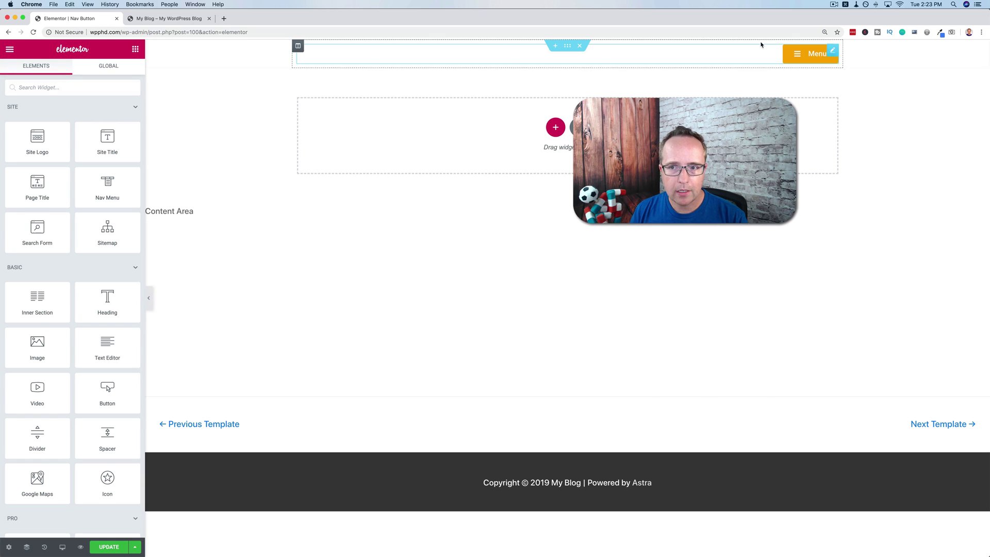
Link the Menu button to Open Popup 'Off Canvas Menu (Template)' and update the header
click(811, 53)
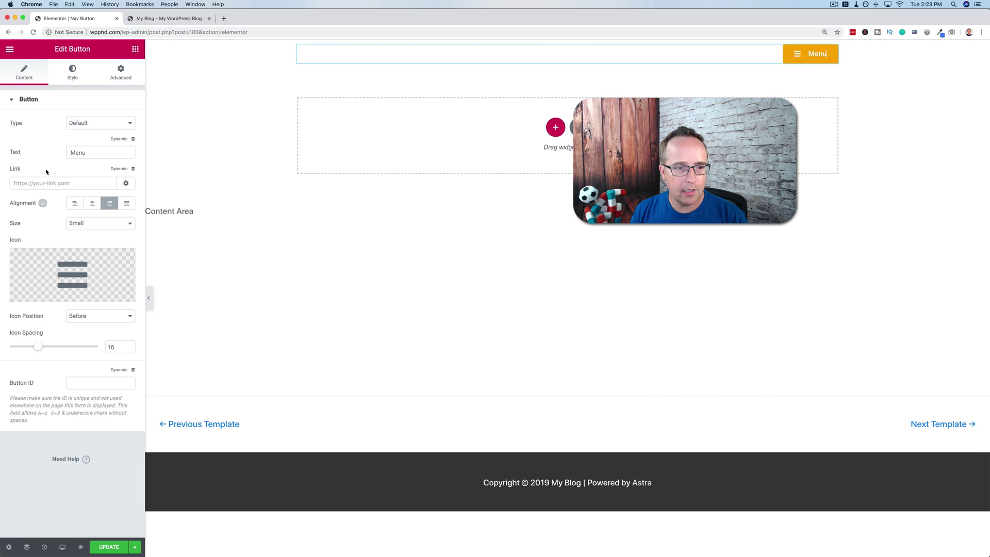
click(118, 169)
scroll(36, 262, down, 4)
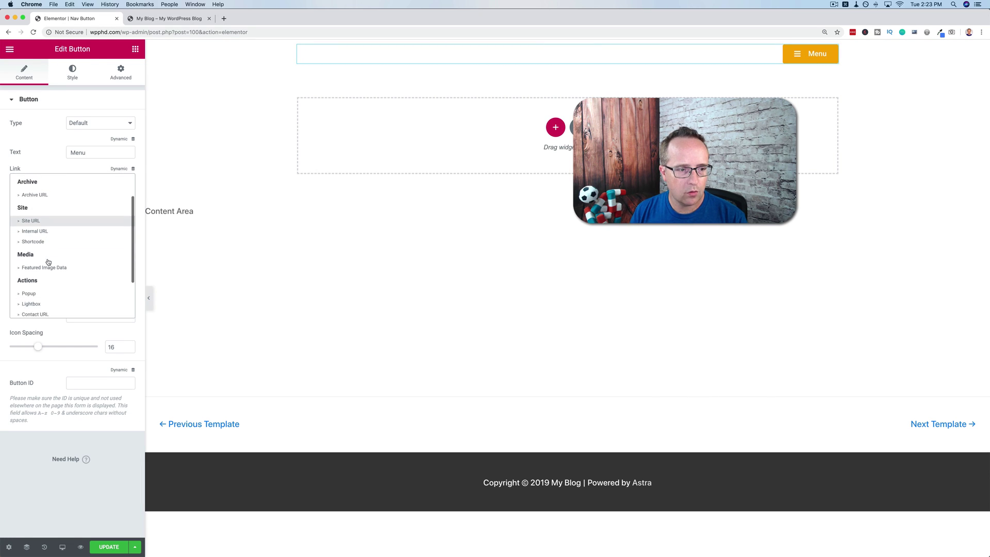
click(29, 278)
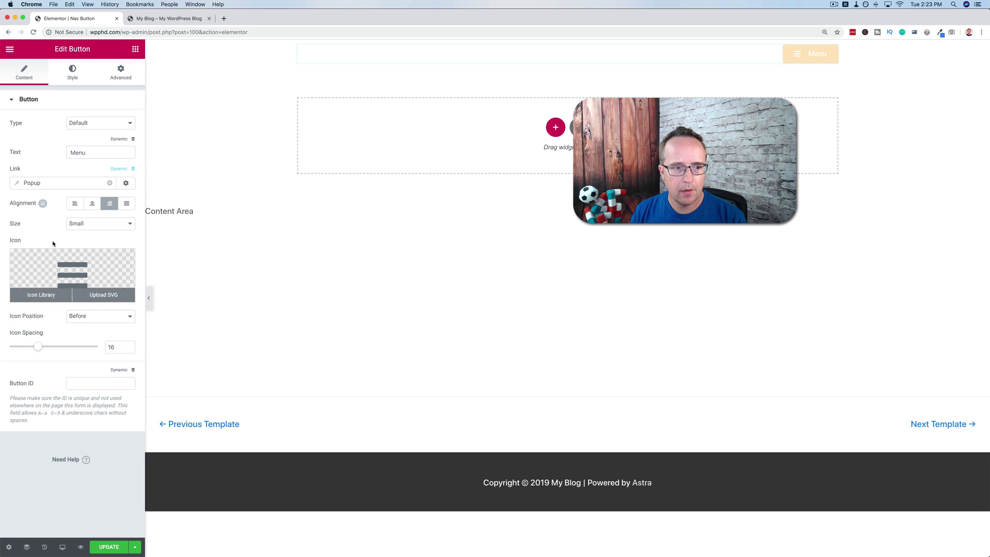
click(32, 183)
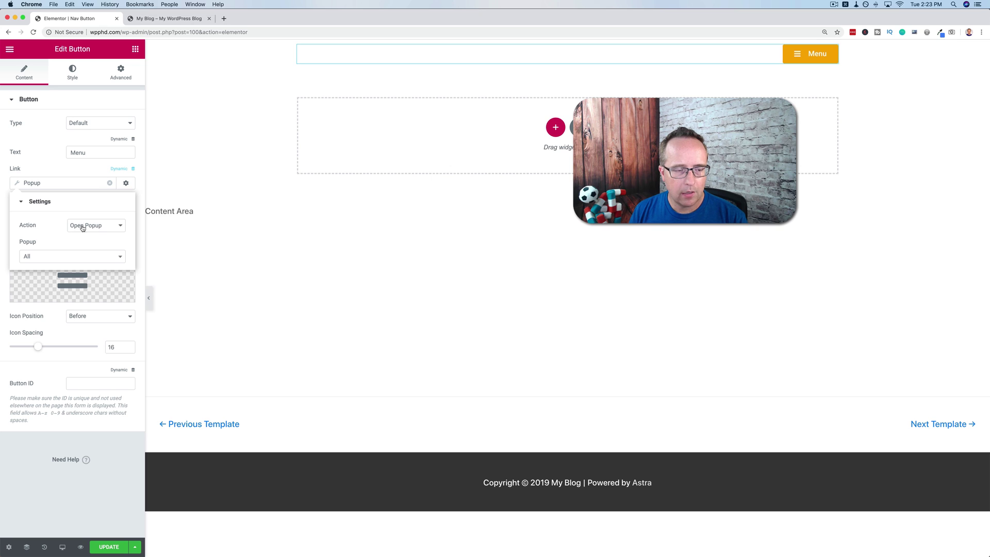
click(107, 227)
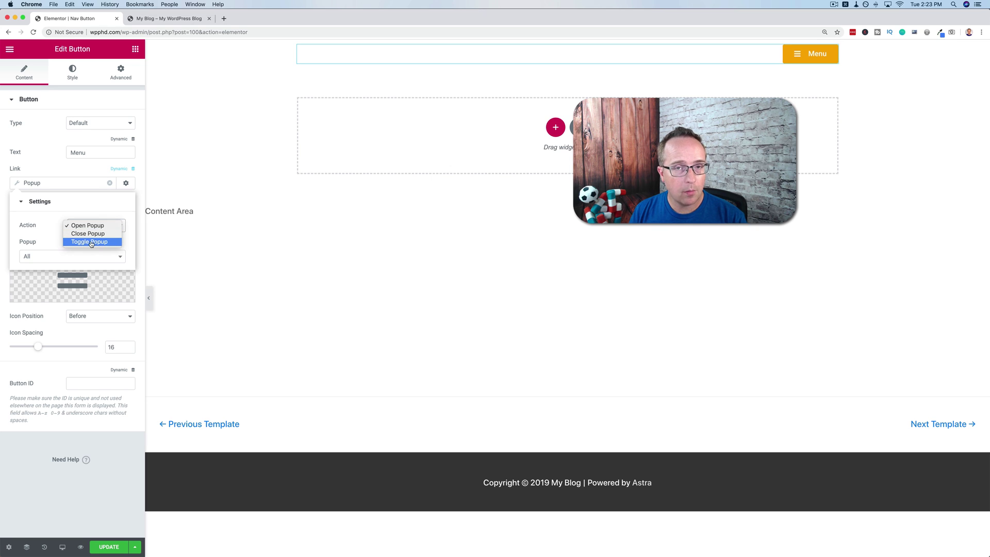
click(87, 225)
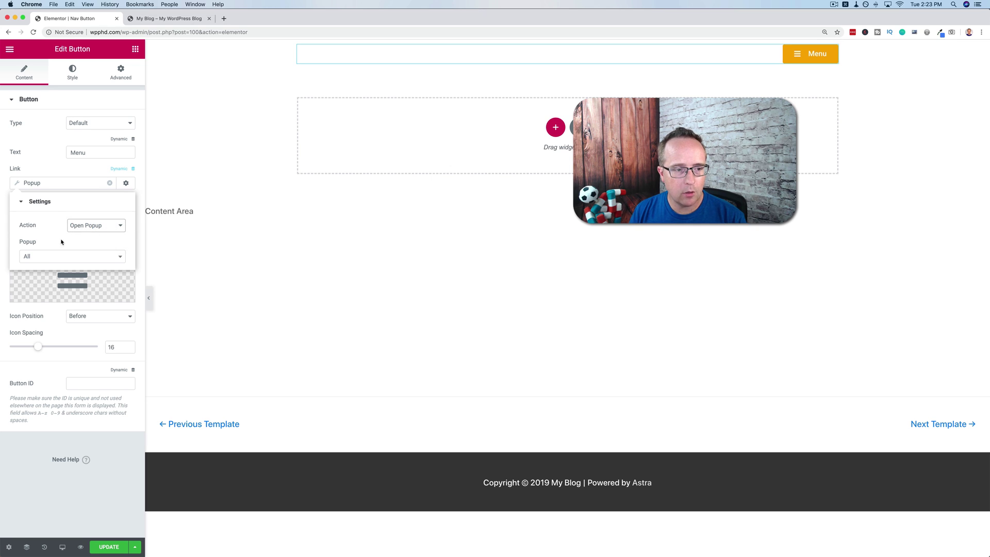
click(35, 259)
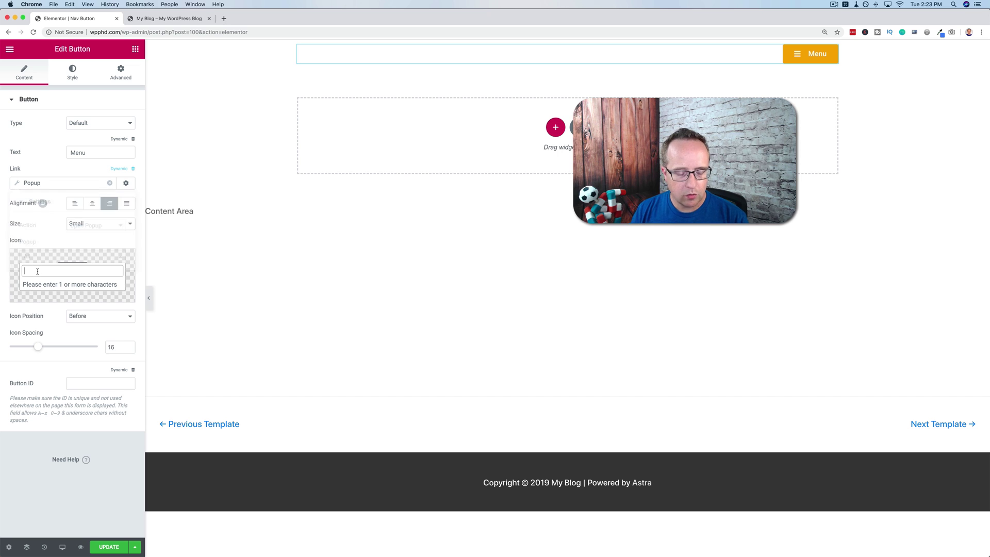
text(canv)
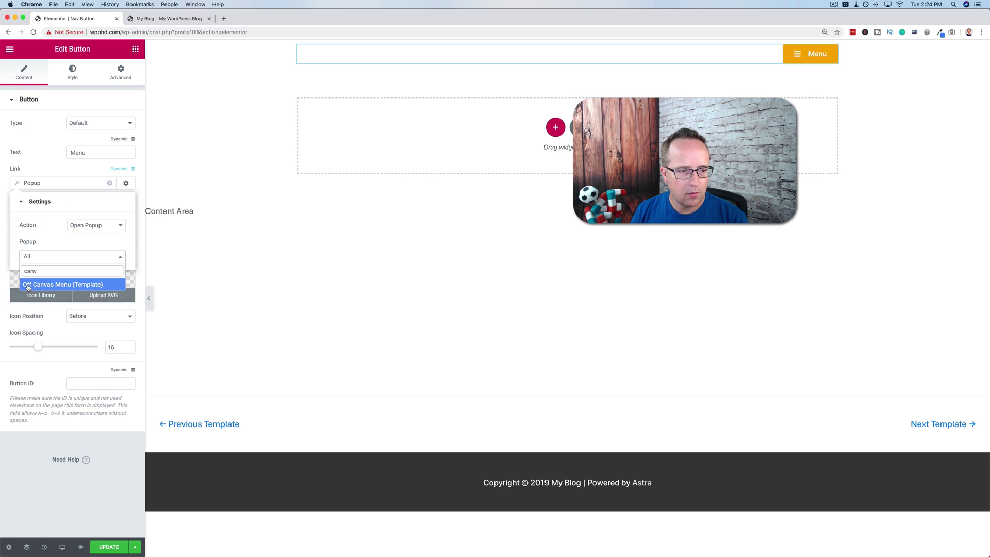
click(69, 284)
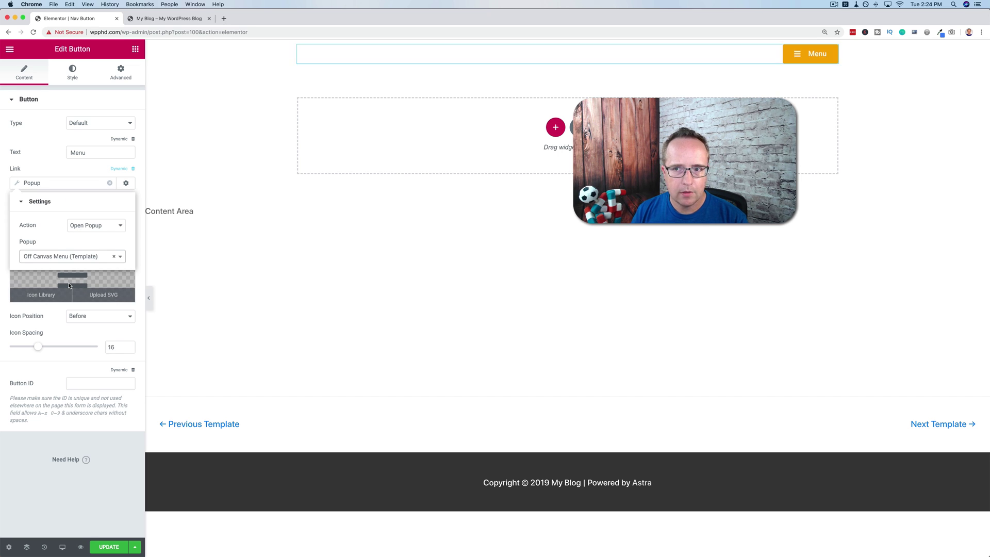
click(114, 547)
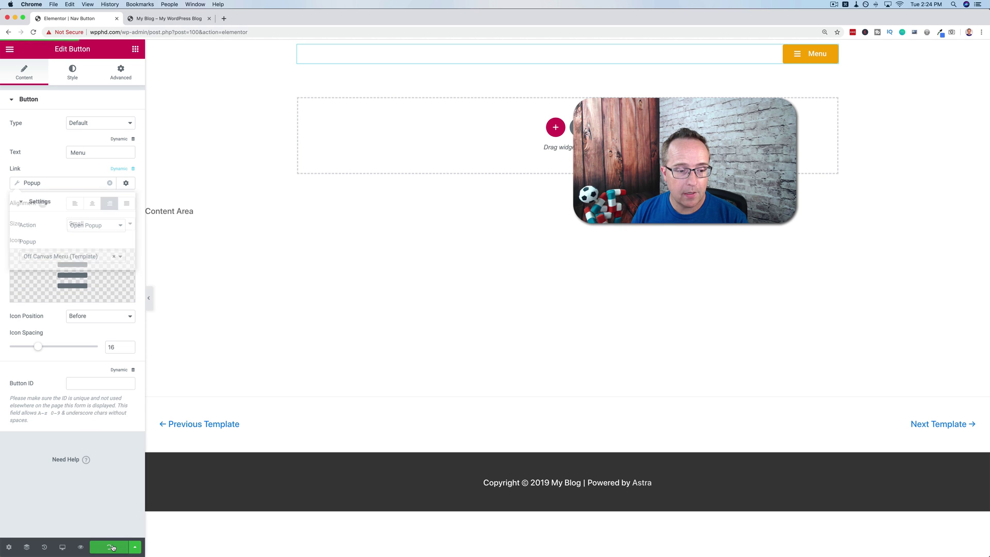
click(163, 19)
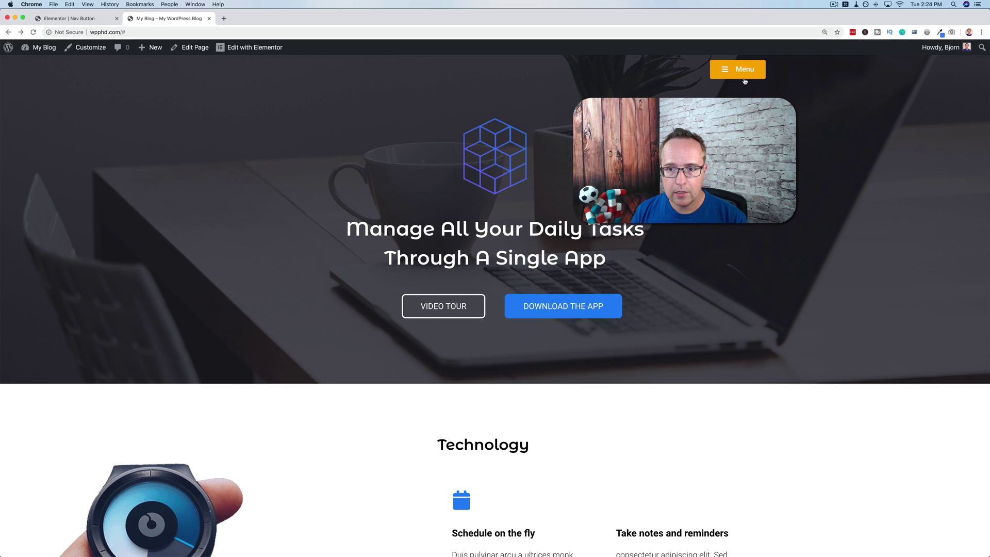
click(745, 79)
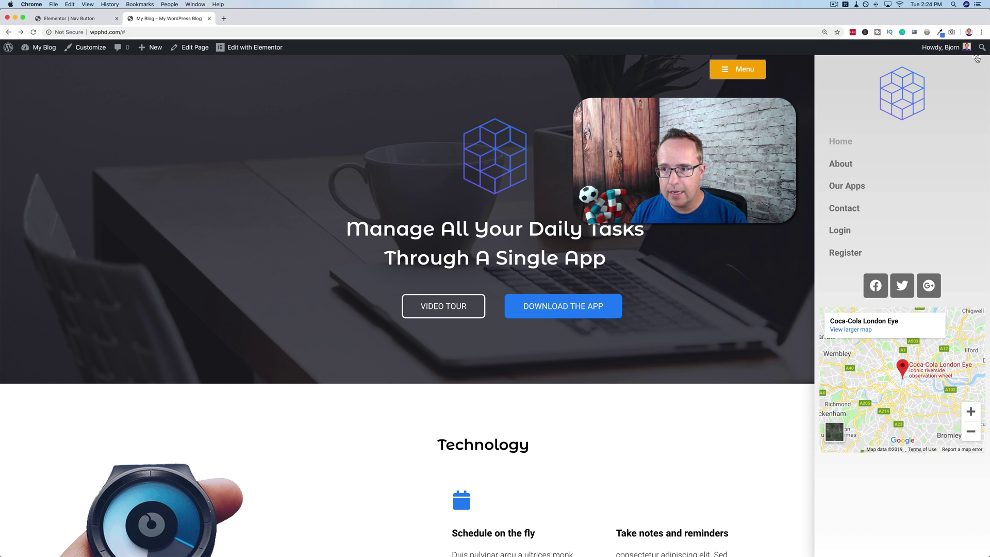
click(335, 35)
key(super+c)
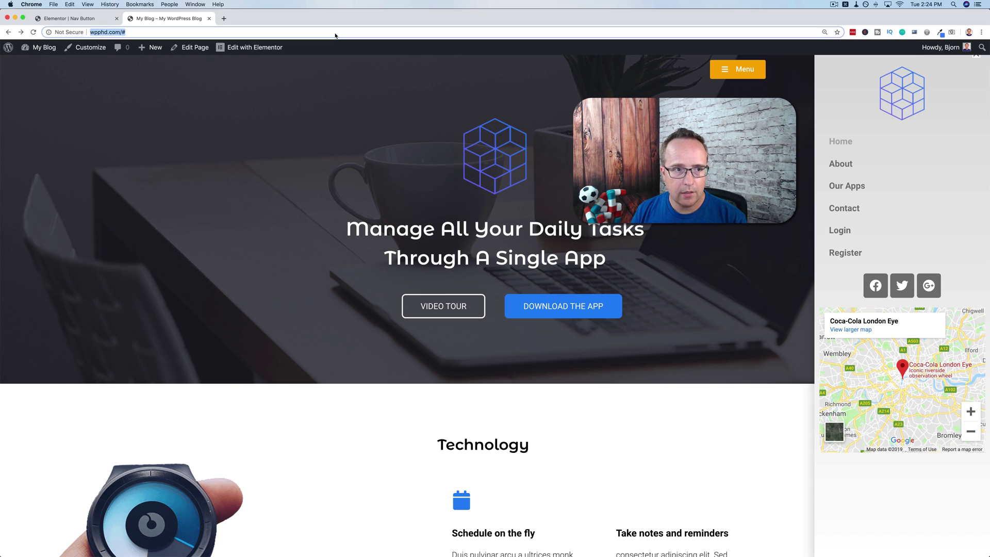
key(super+shift+n)
key(super+v)
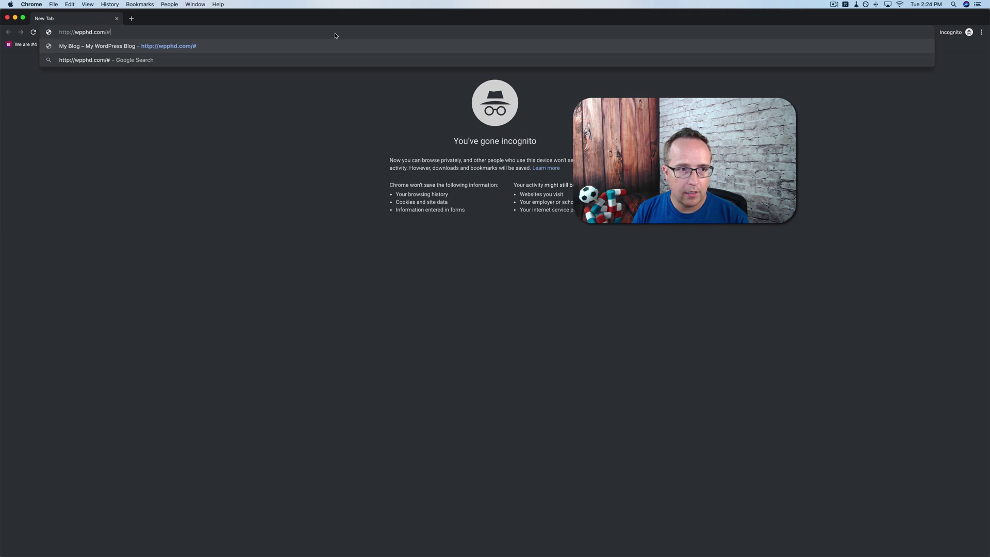
key(Return)
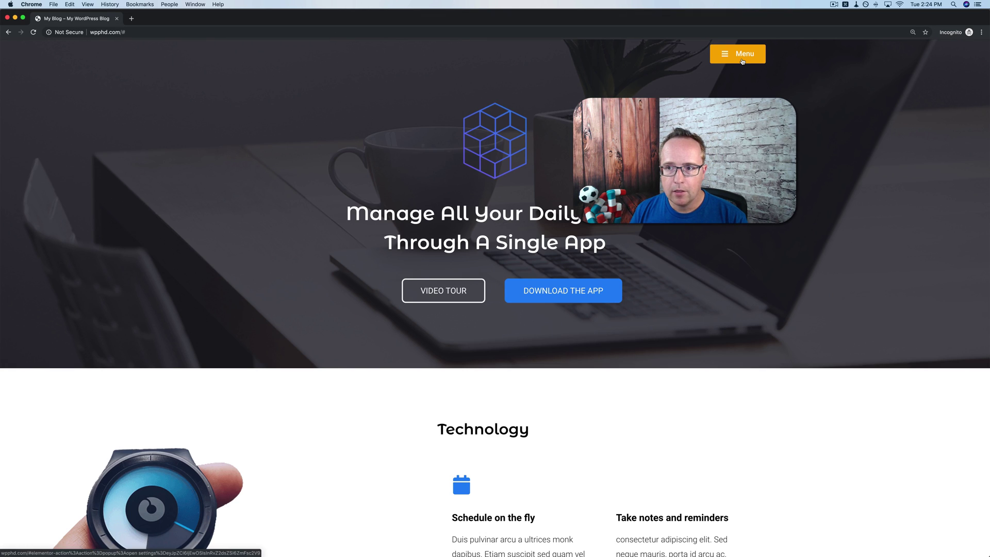
click(742, 61)
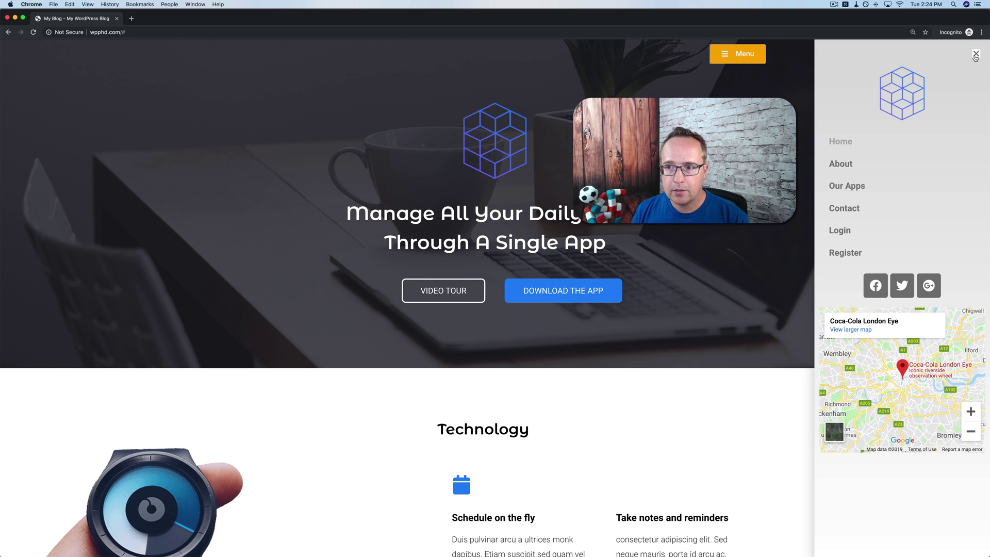
click(975, 55)
click(749, 56)
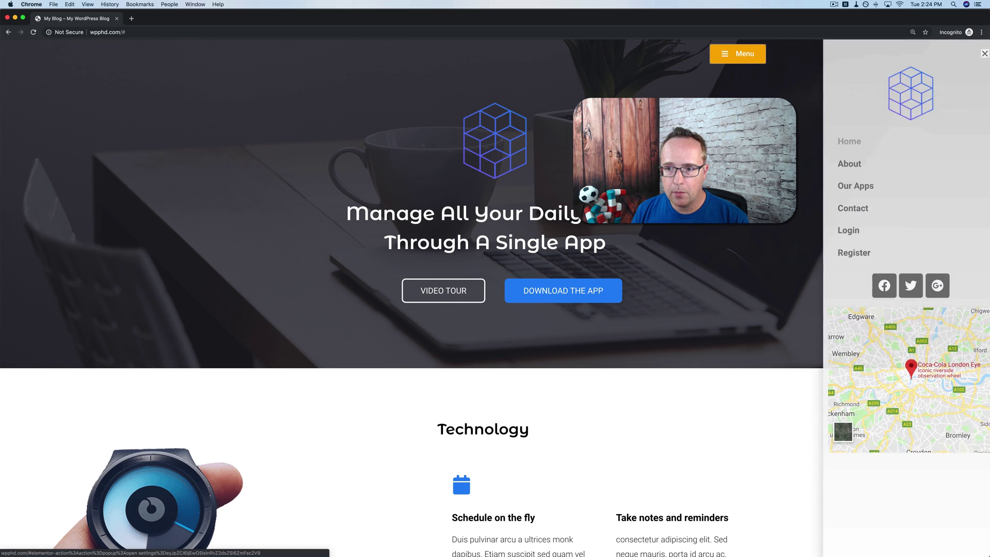
click(975, 55)
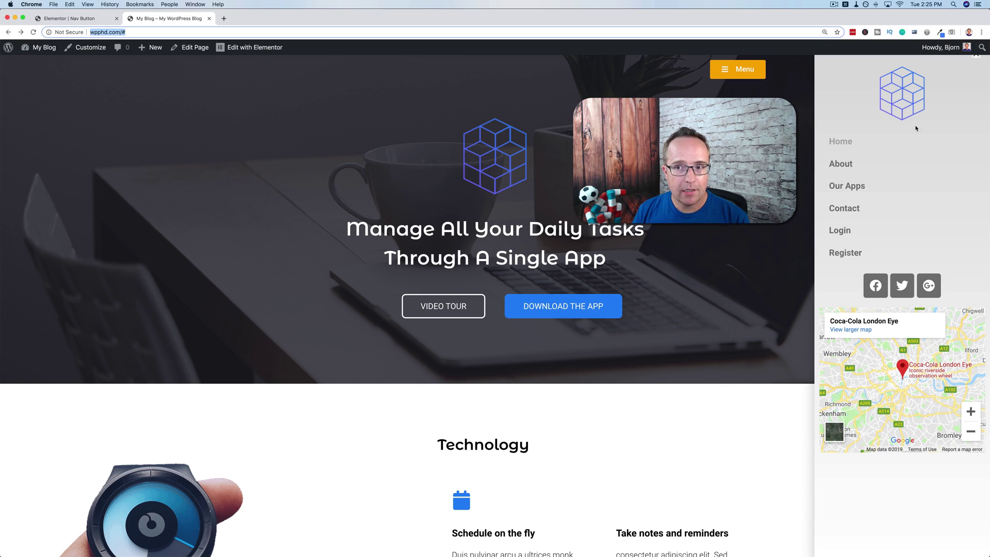
Exit to the dashboard and open Appearance > Customize for a live site preview
click(74, 22)
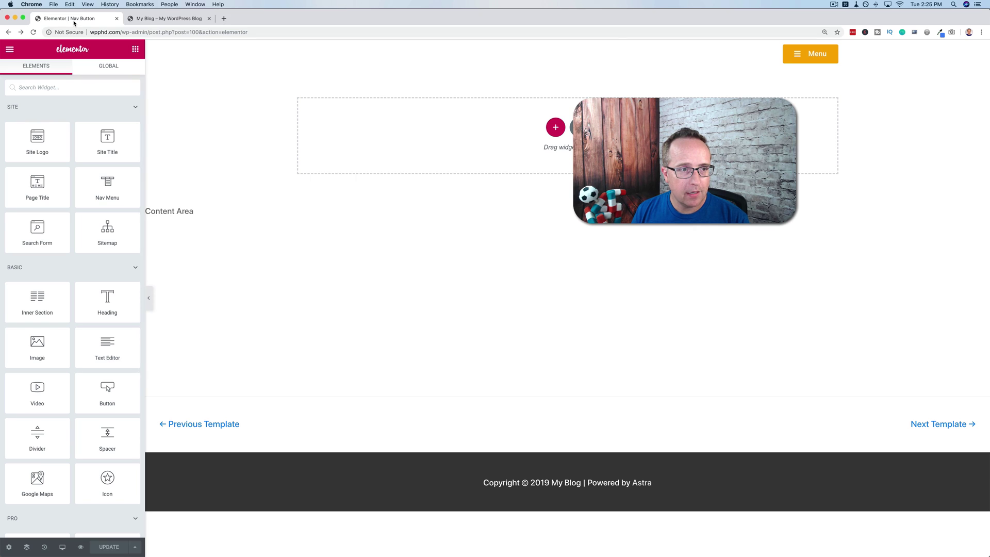
click(9, 49)
click(46, 299)
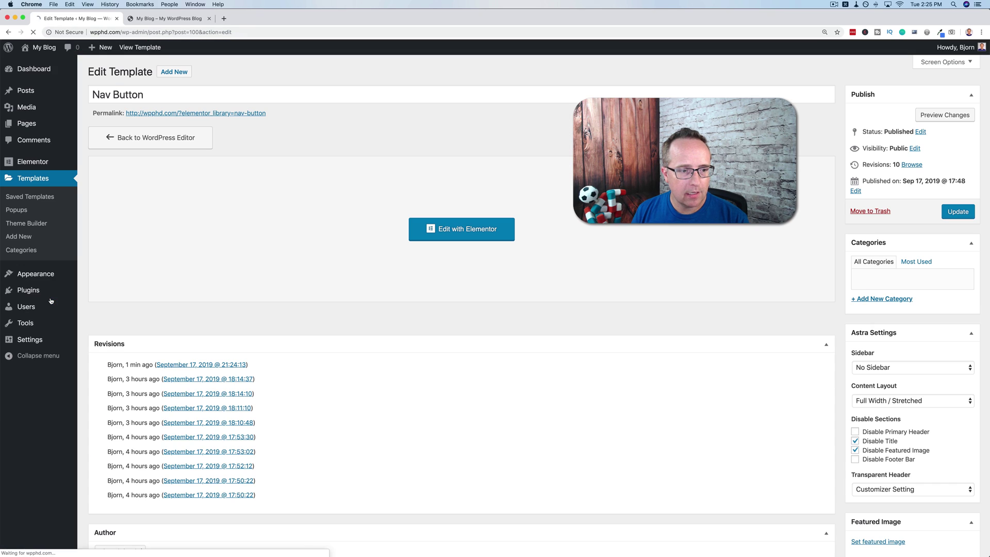
mouse_move(53, 271)
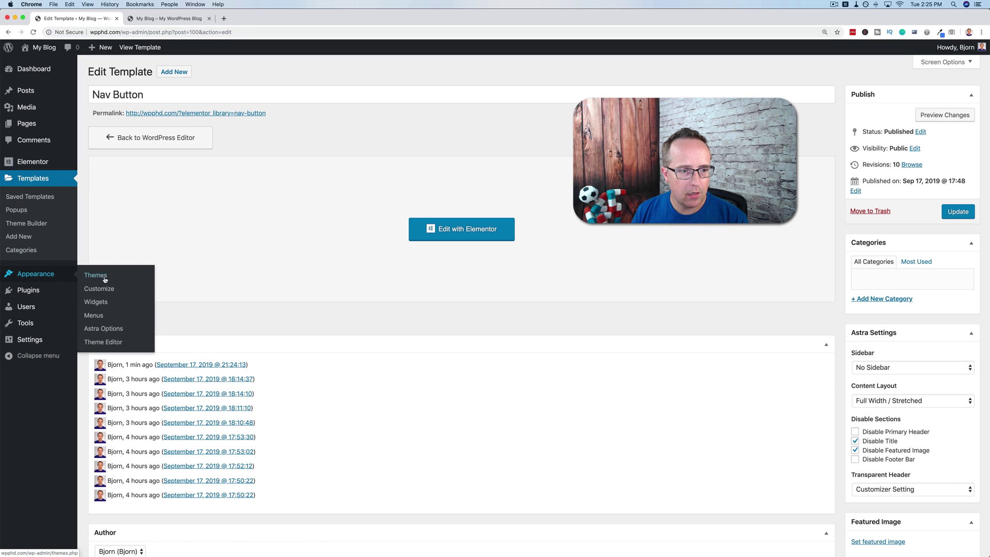
click(99, 289)
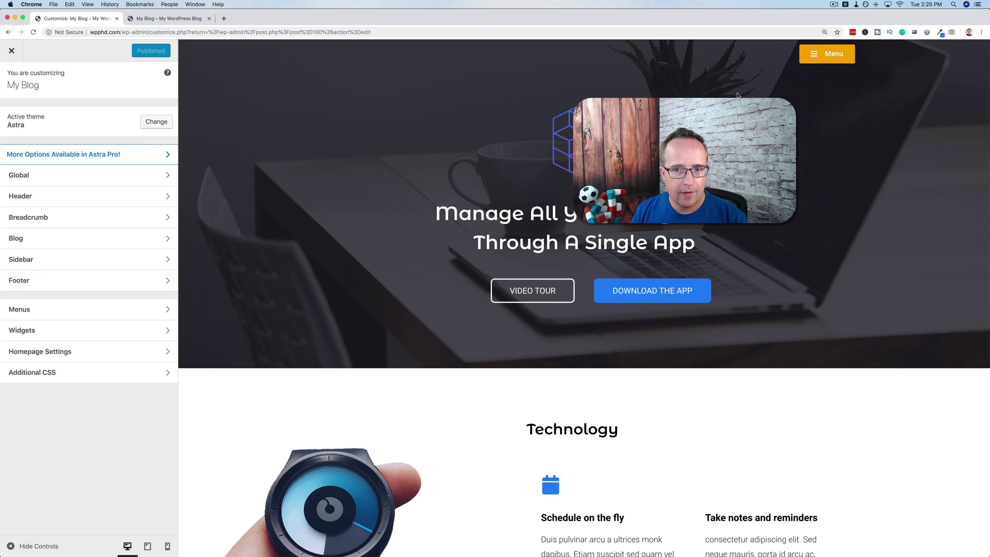
Test the off-canvas popup at desktop and tablet widths, expanding its collapsed links
click(833, 55)
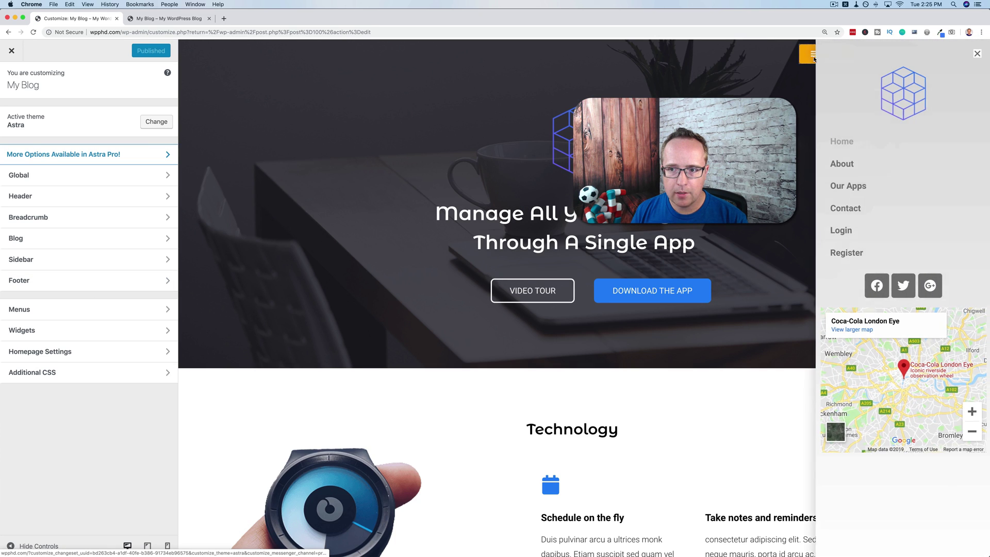
click(976, 55)
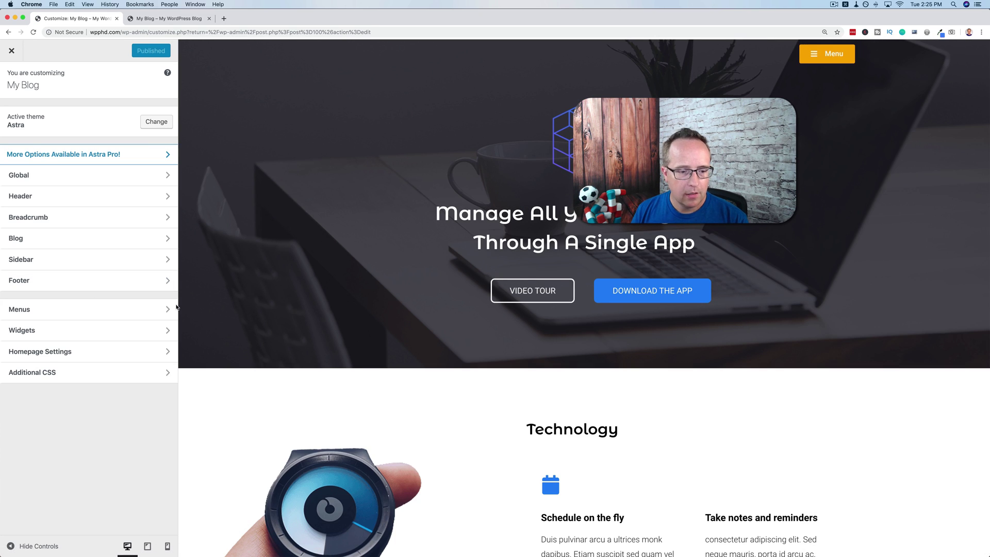
click(147, 545)
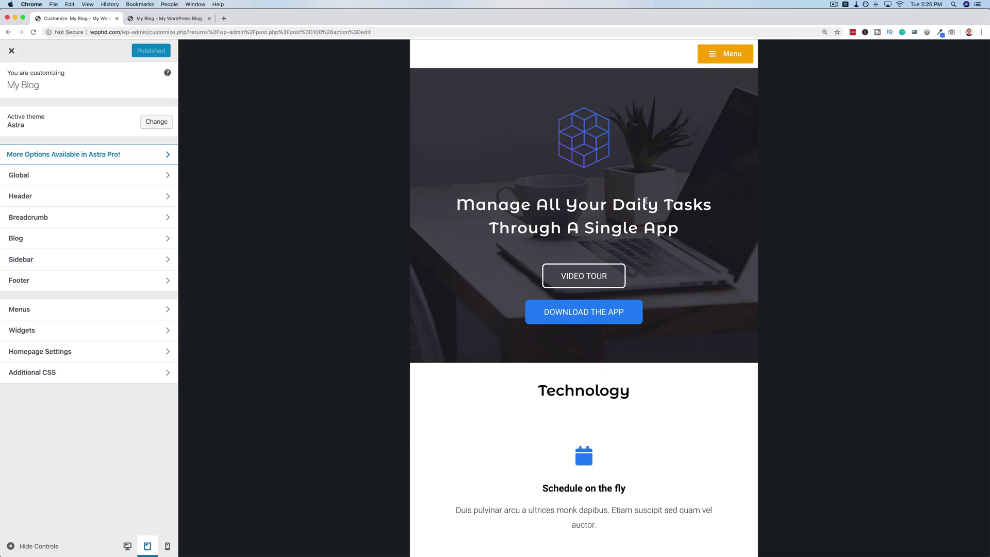
click(724, 58)
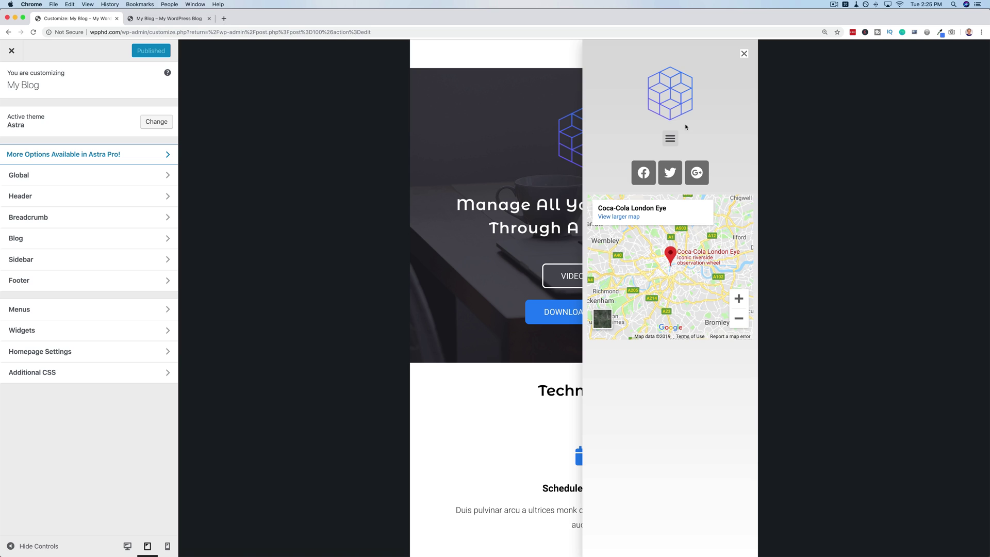
click(670, 139)
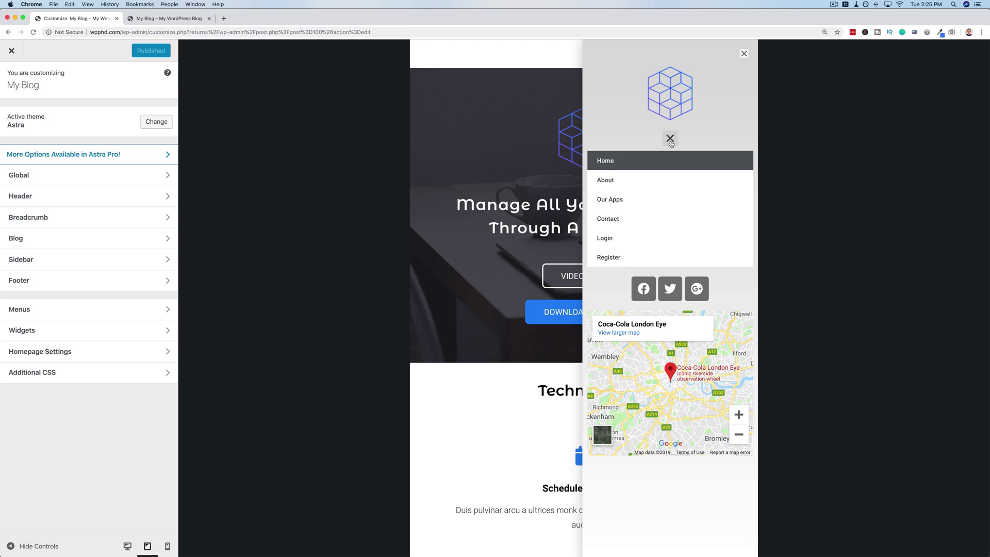
click(670, 139)
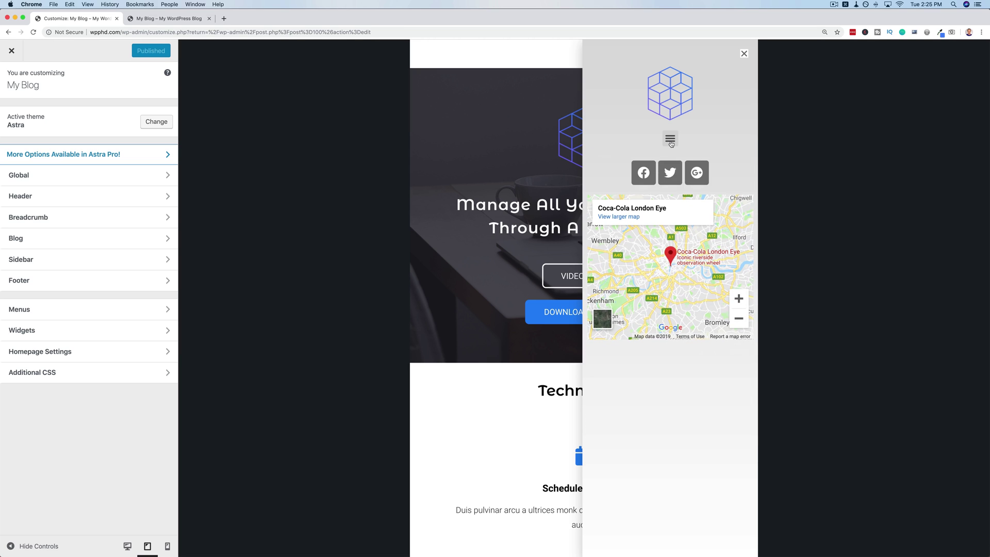
Test the off-canvas popup at phone width, toggling its menu links and closing it
click(167, 546)
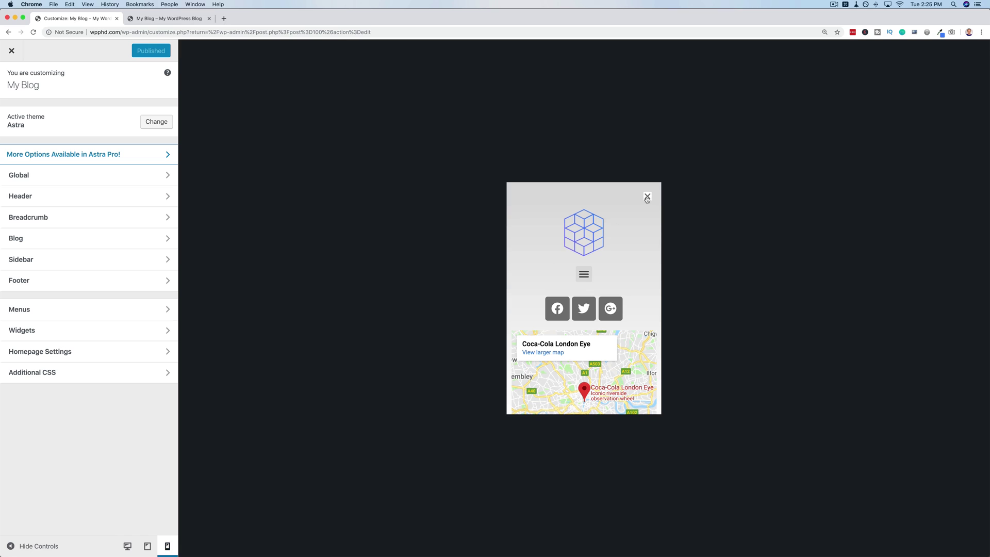
click(647, 199)
click(626, 203)
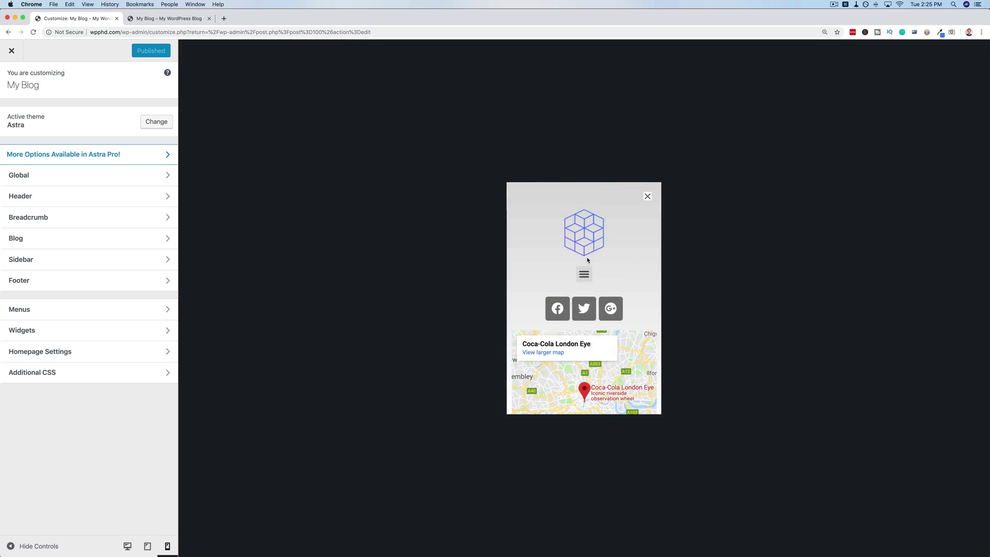
scroll(587, 261, down, 3)
scroll(585, 268, up, 3)
click(584, 273)
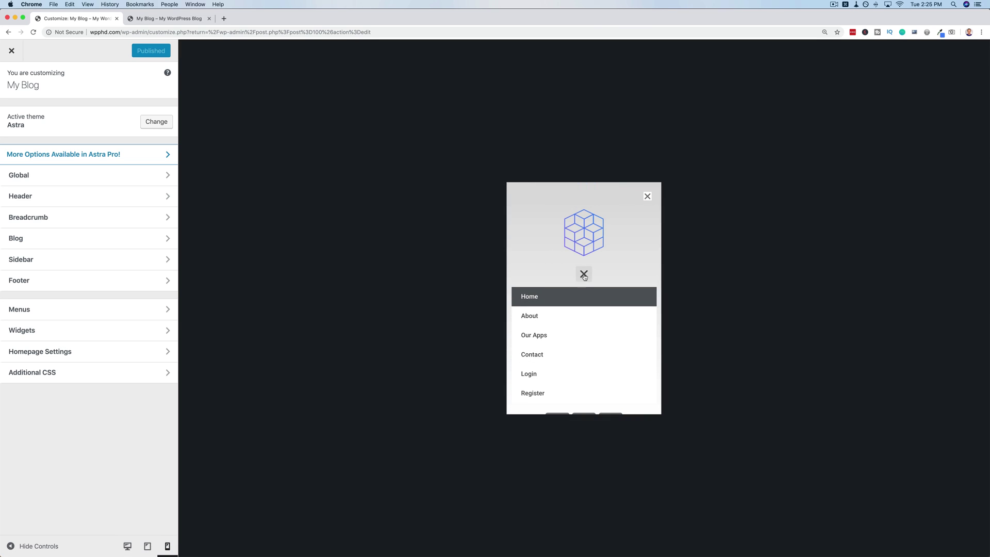
click(584, 275)
click(648, 196)
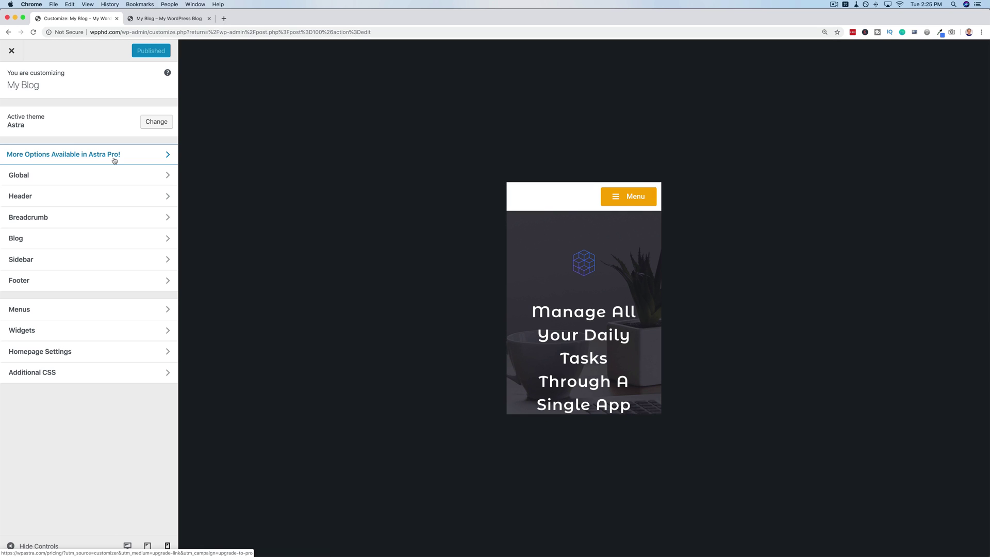
In the Off Canvas Menu popup, set the nav menu's Toggle Button to None
click(11, 50)
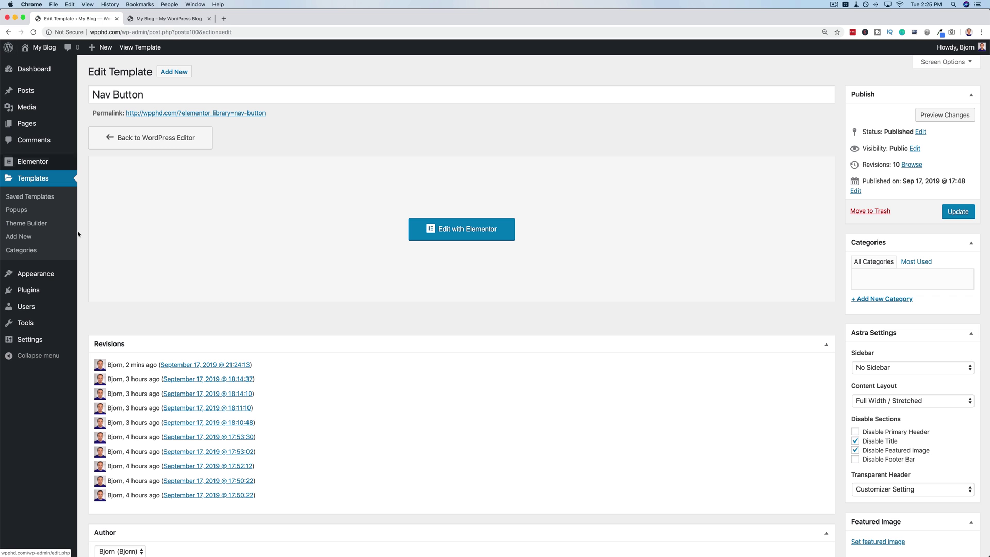
click(19, 211)
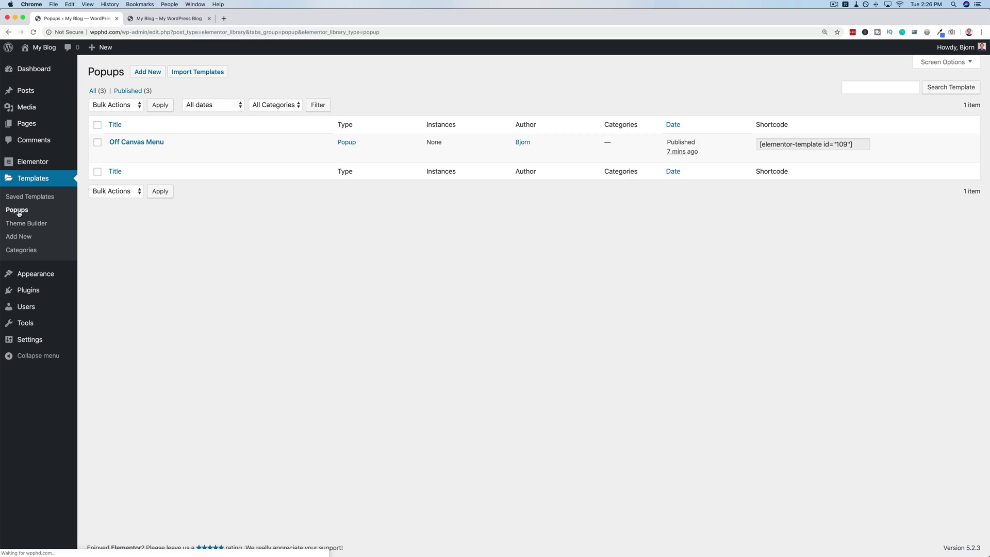
click(277, 153)
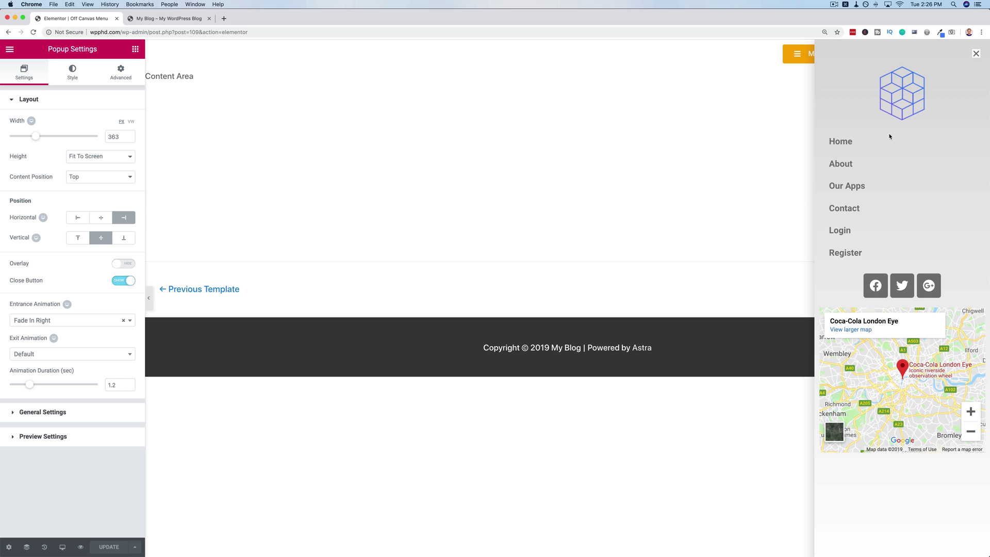
click(979, 137)
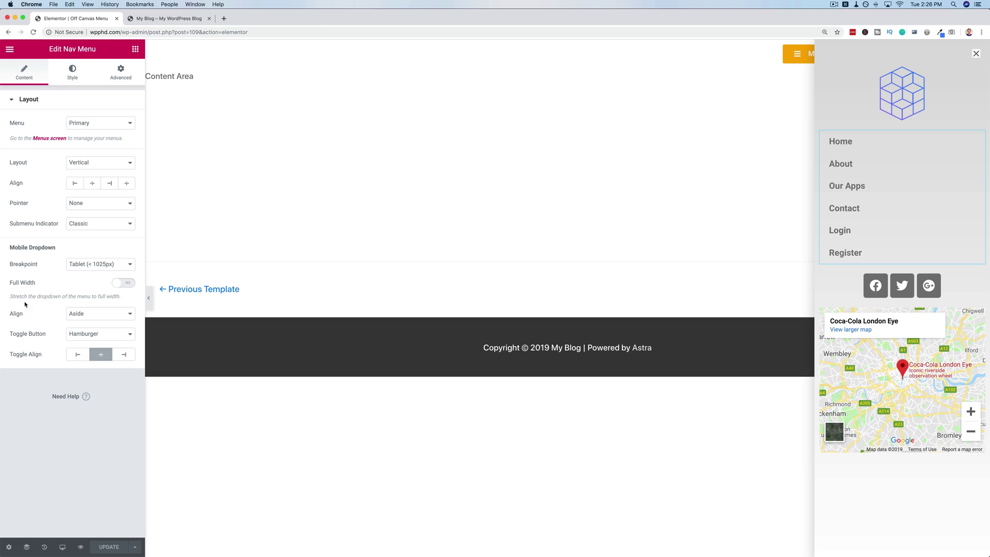
click(74, 336)
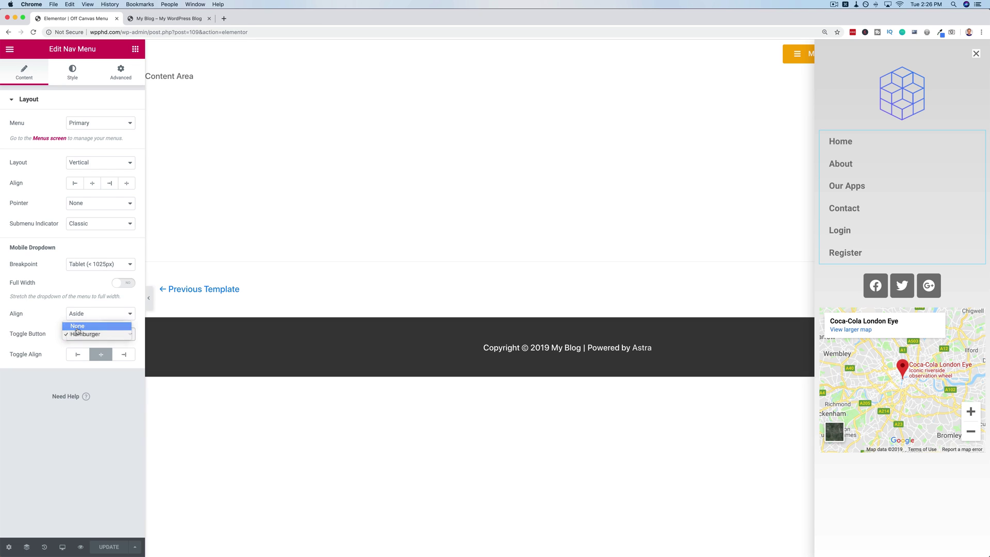
click(78, 330)
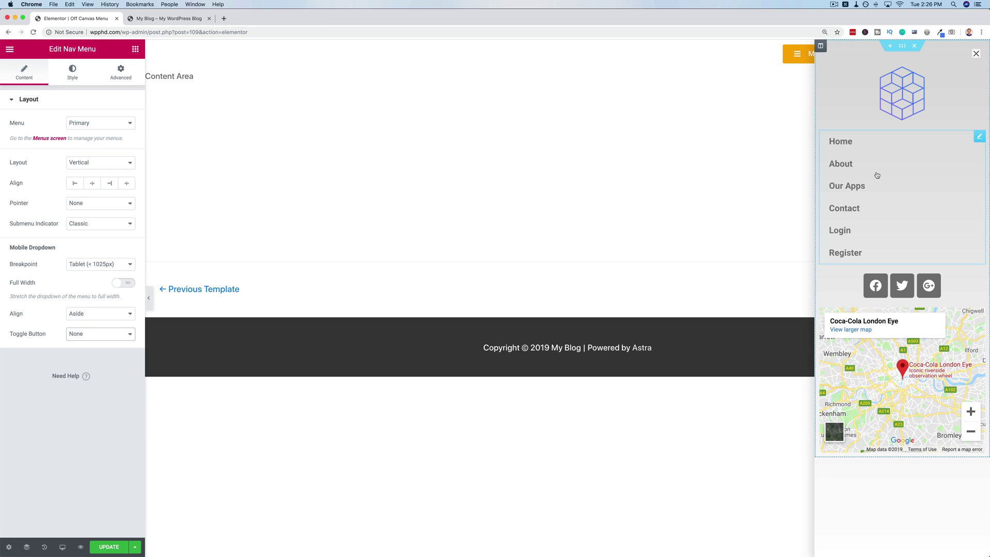
Update and save the popup, then exit to the WordPress dashboard
click(118, 549)
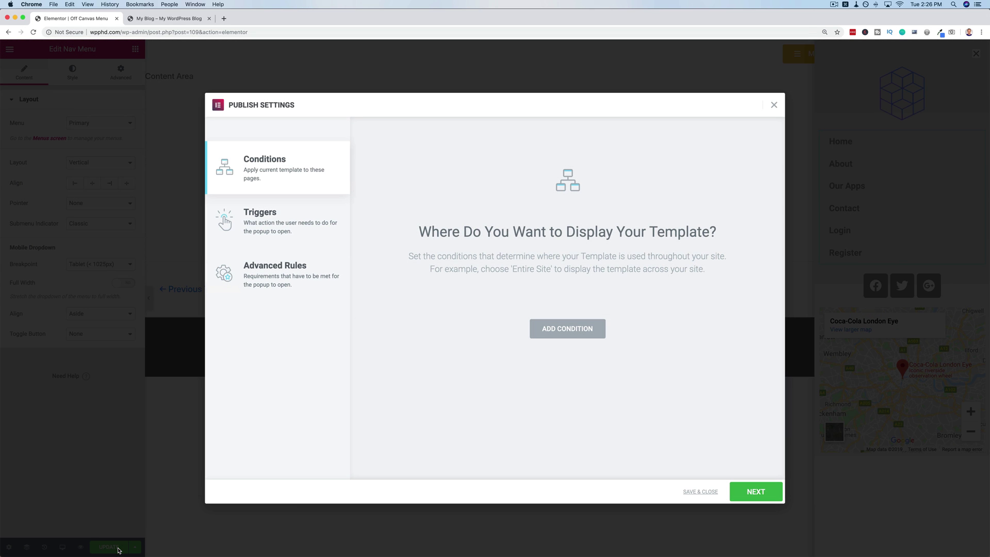
click(700, 491)
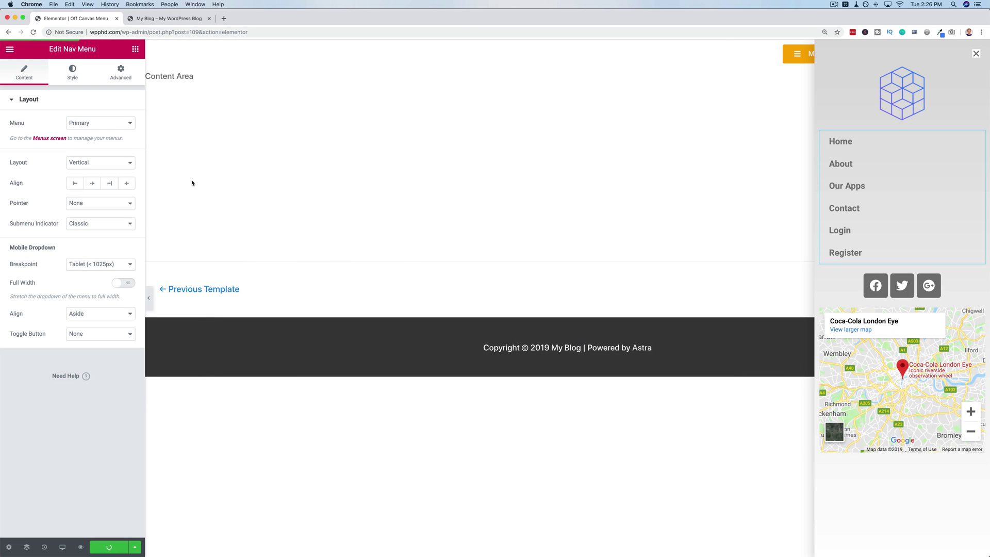
click(9, 51)
click(44, 299)
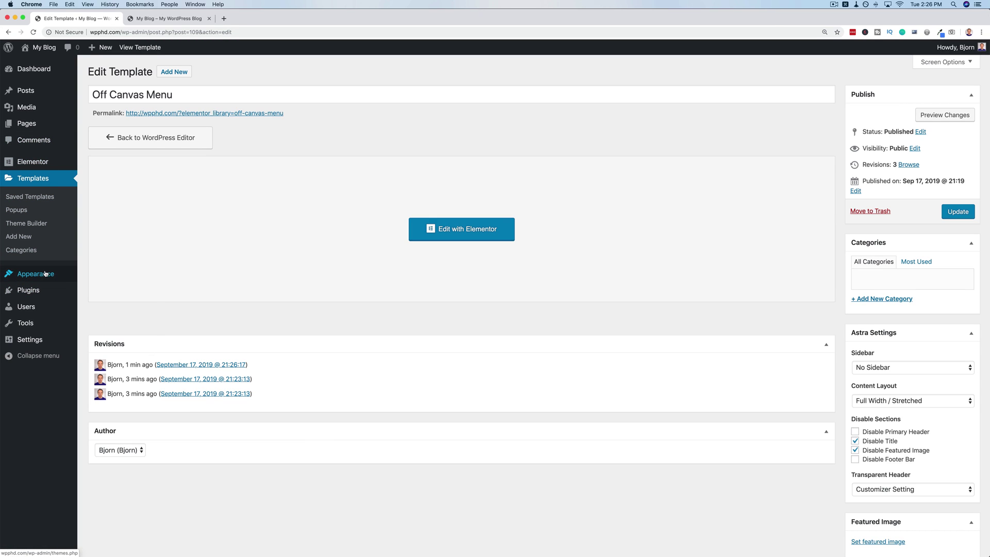
Open the Customizer and check the off-canvas popup at desktop width
mouse_move(46, 274)
click(103, 289)
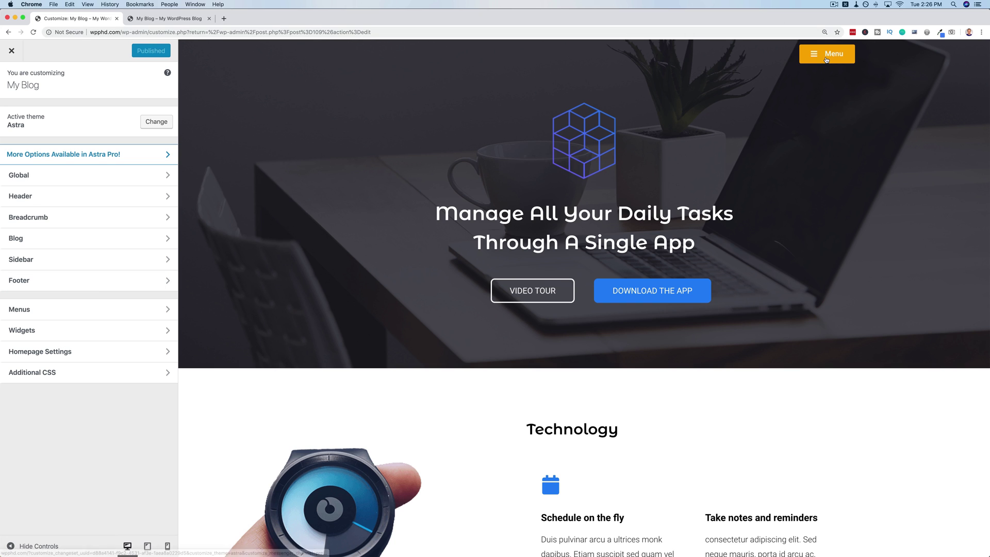
click(826, 54)
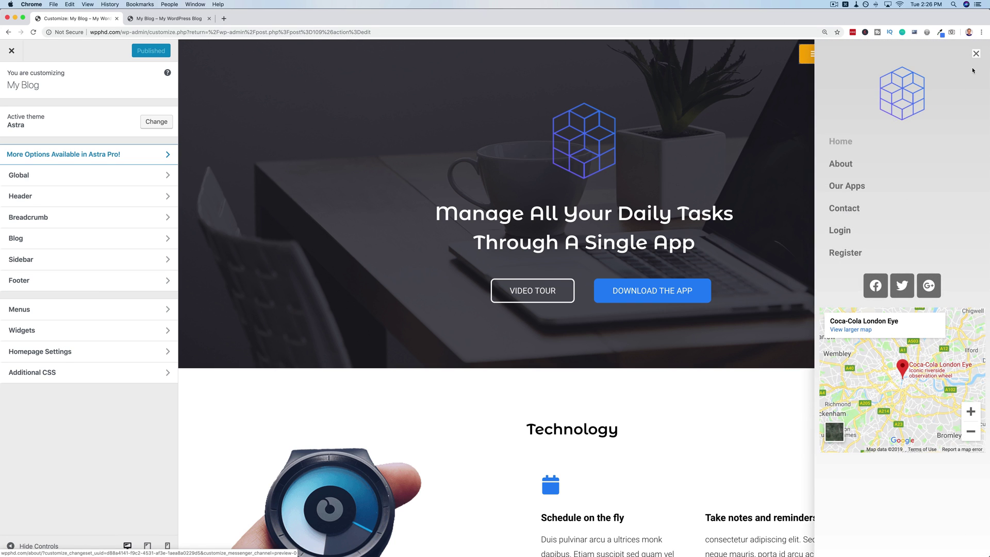
click(721, 155)
Check the popup at tablet and phone widths, scrolling through its six links
click(148, 545)
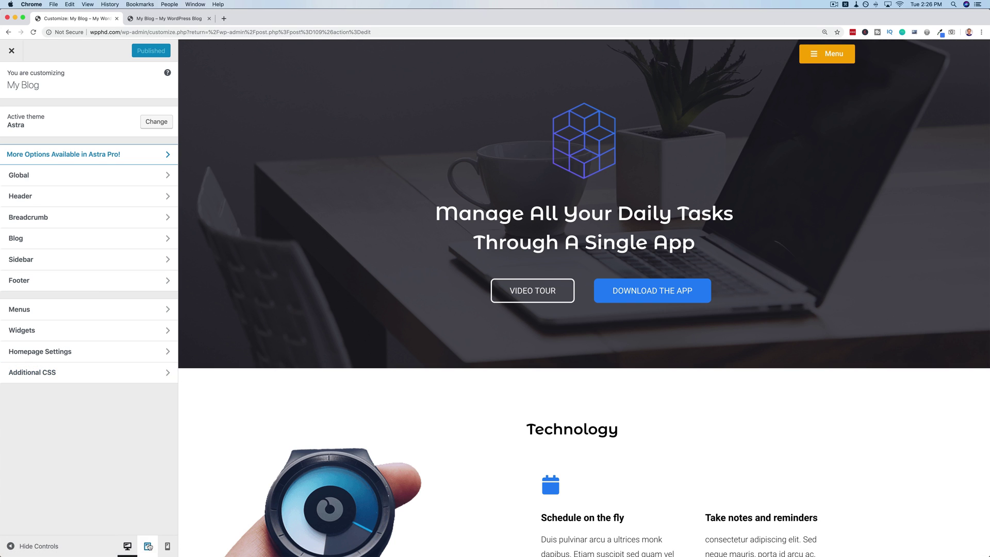
click(731, 55)
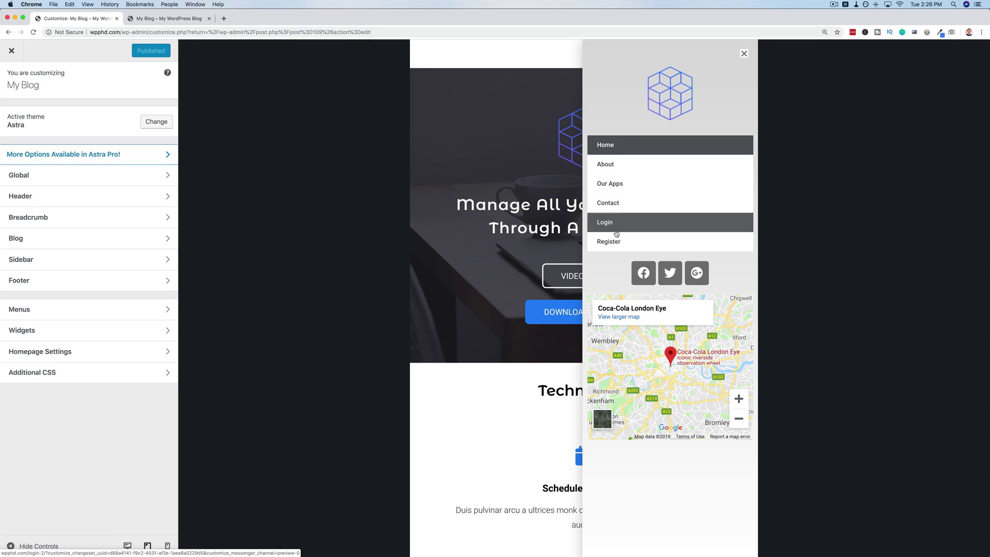
click(161, 546)
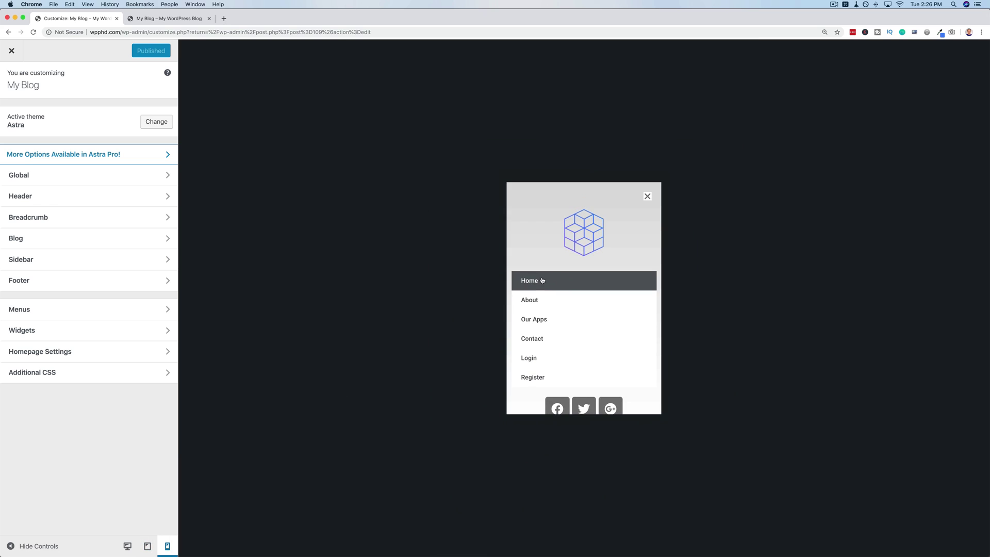
scroll(580, 255, down, 2)
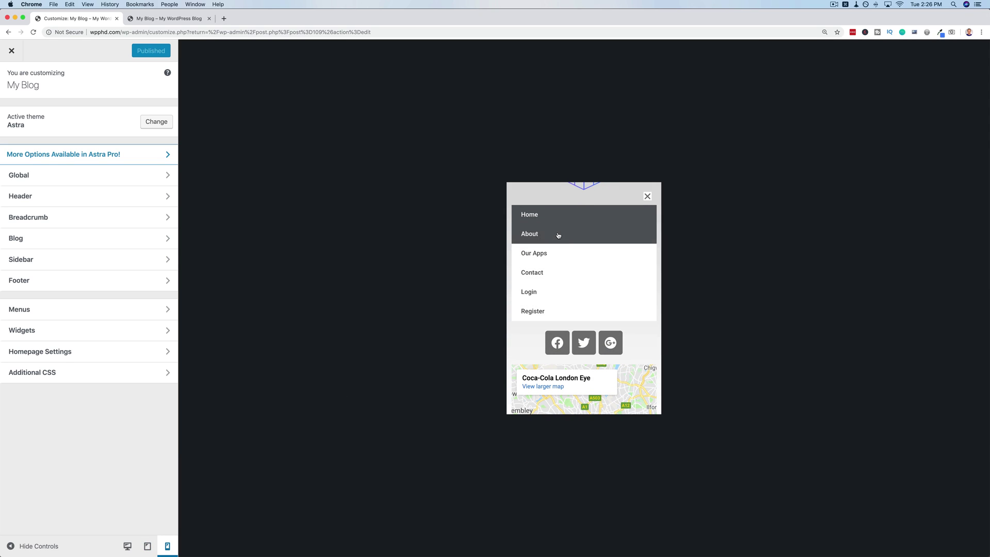
scroll(552, 224, down, 3)
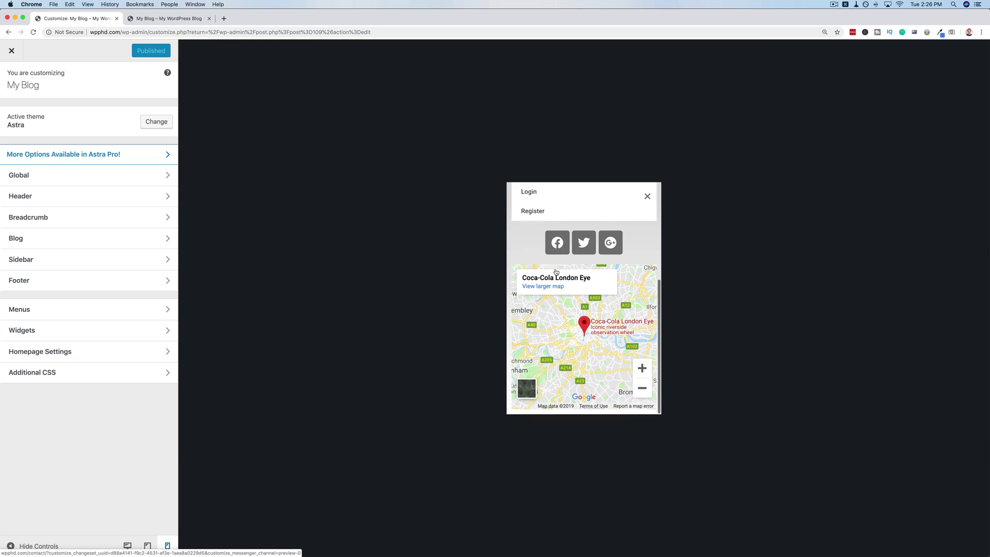
scroll(596, 232, up, 5)
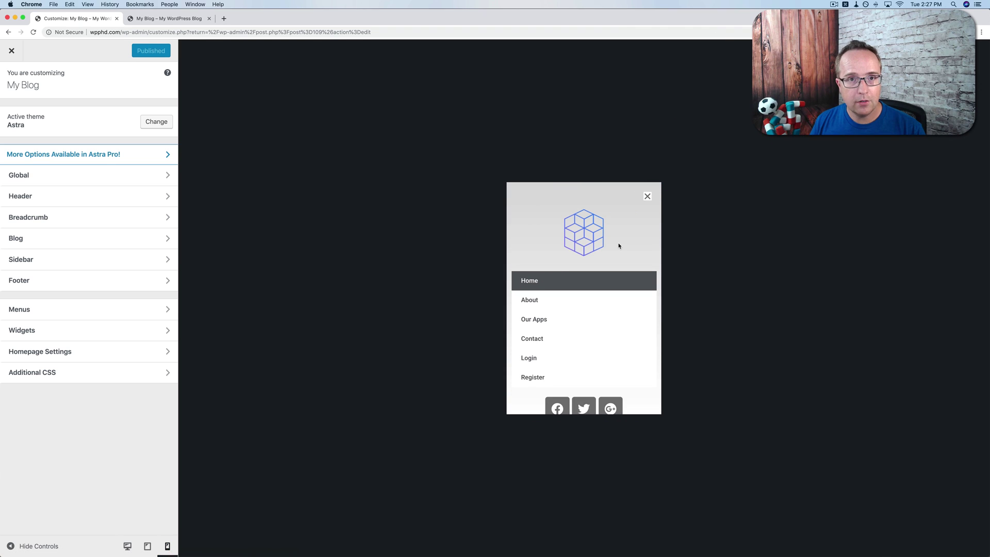
Close the off-canvas popup in the phone preview to reveal the orange Menu button
click(647, 197)
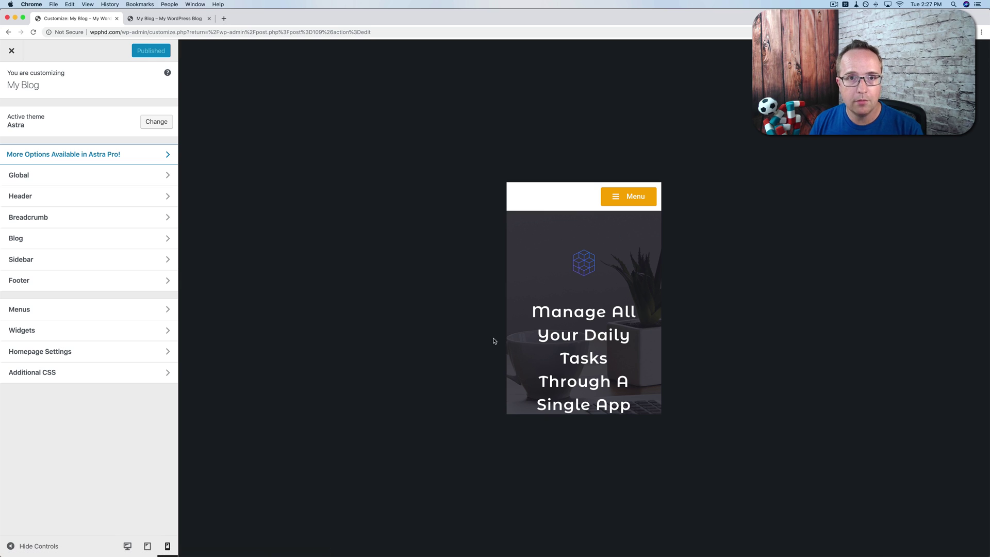